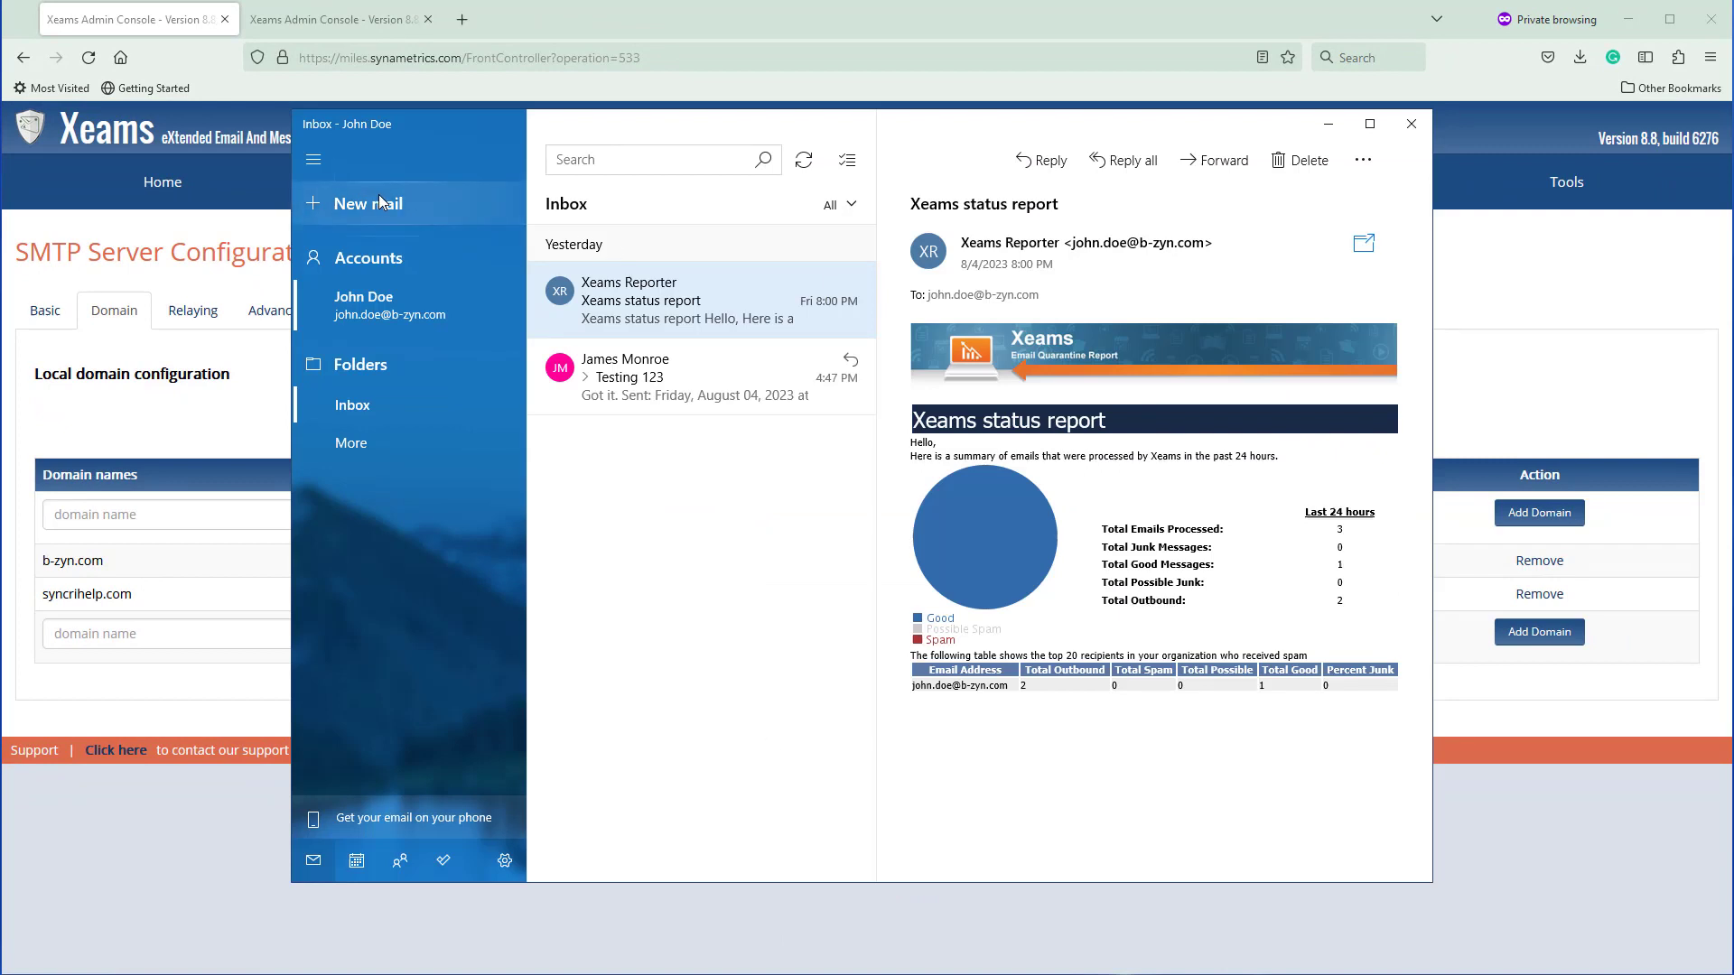
Draft a new mail to the Gmail contact with subject 'Test' and body 'Test'
click(381, 208)
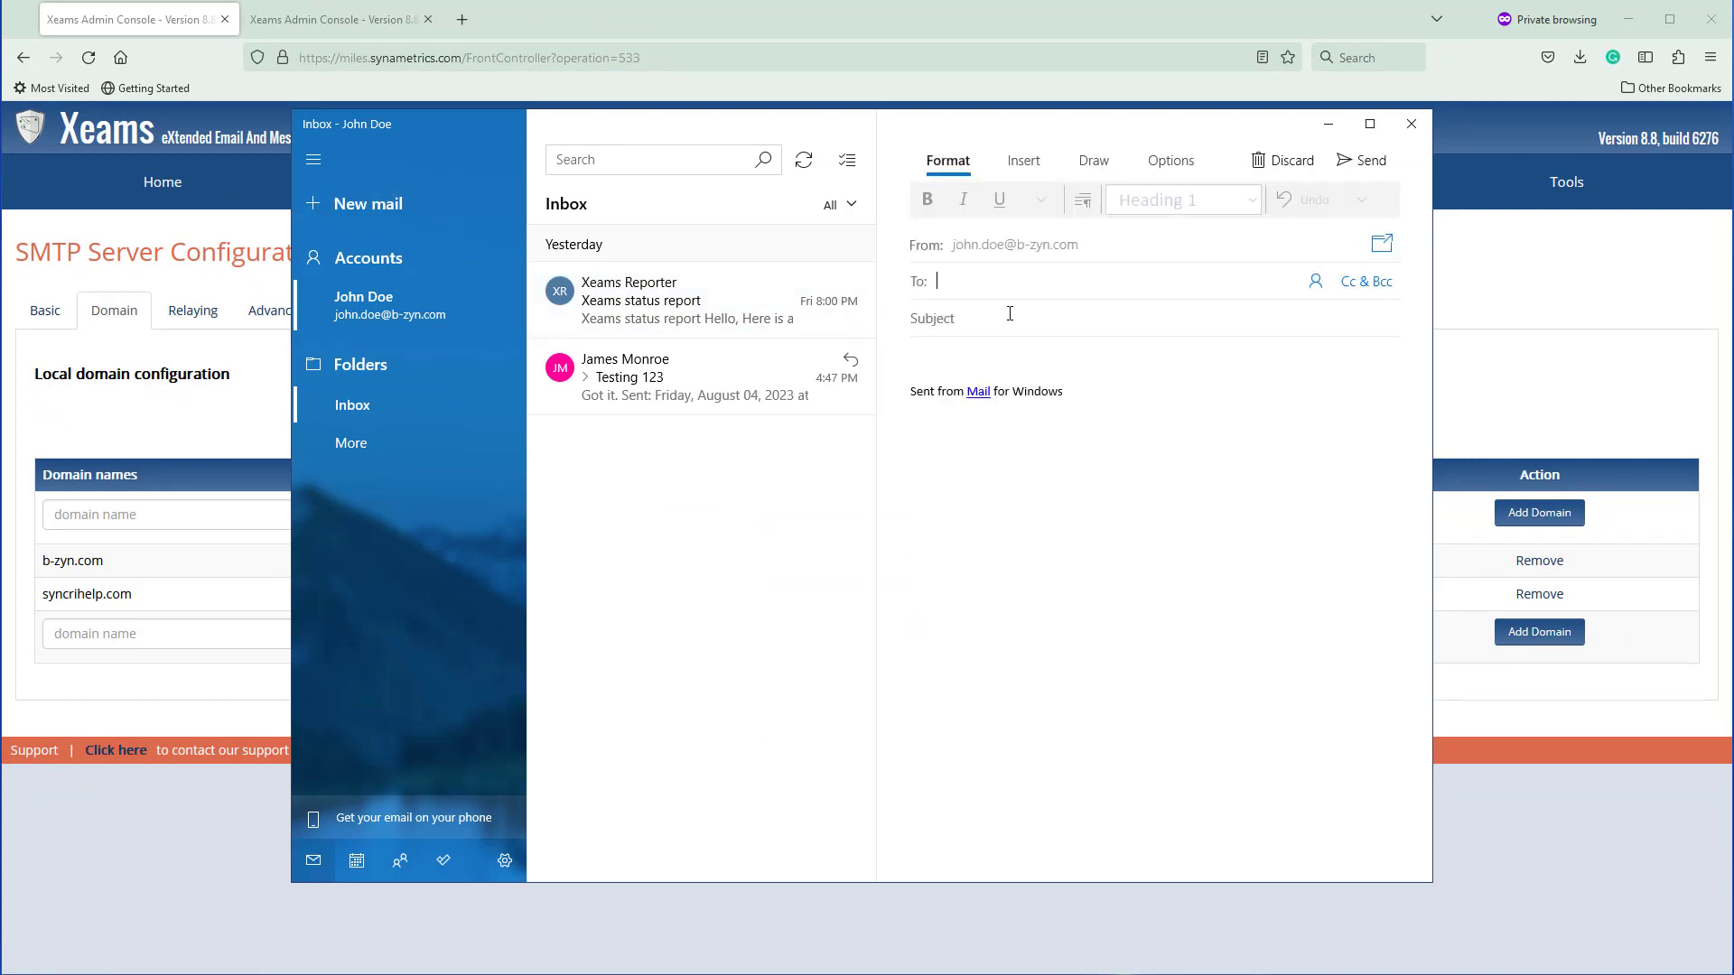
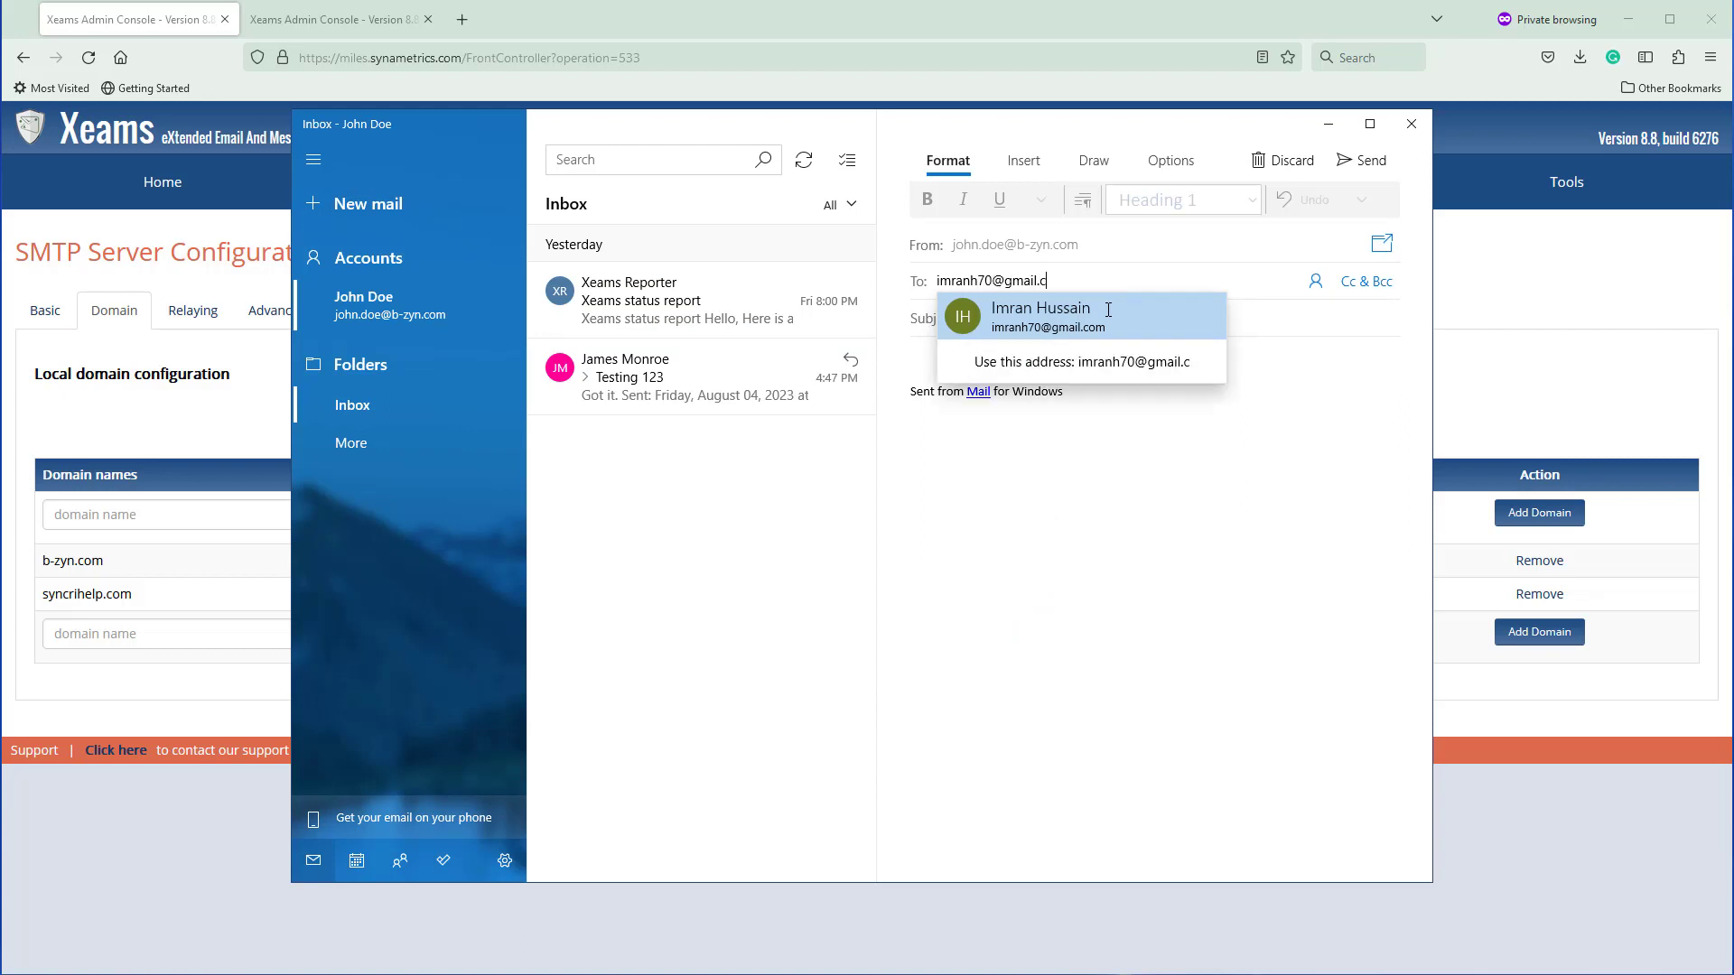
key(Return)
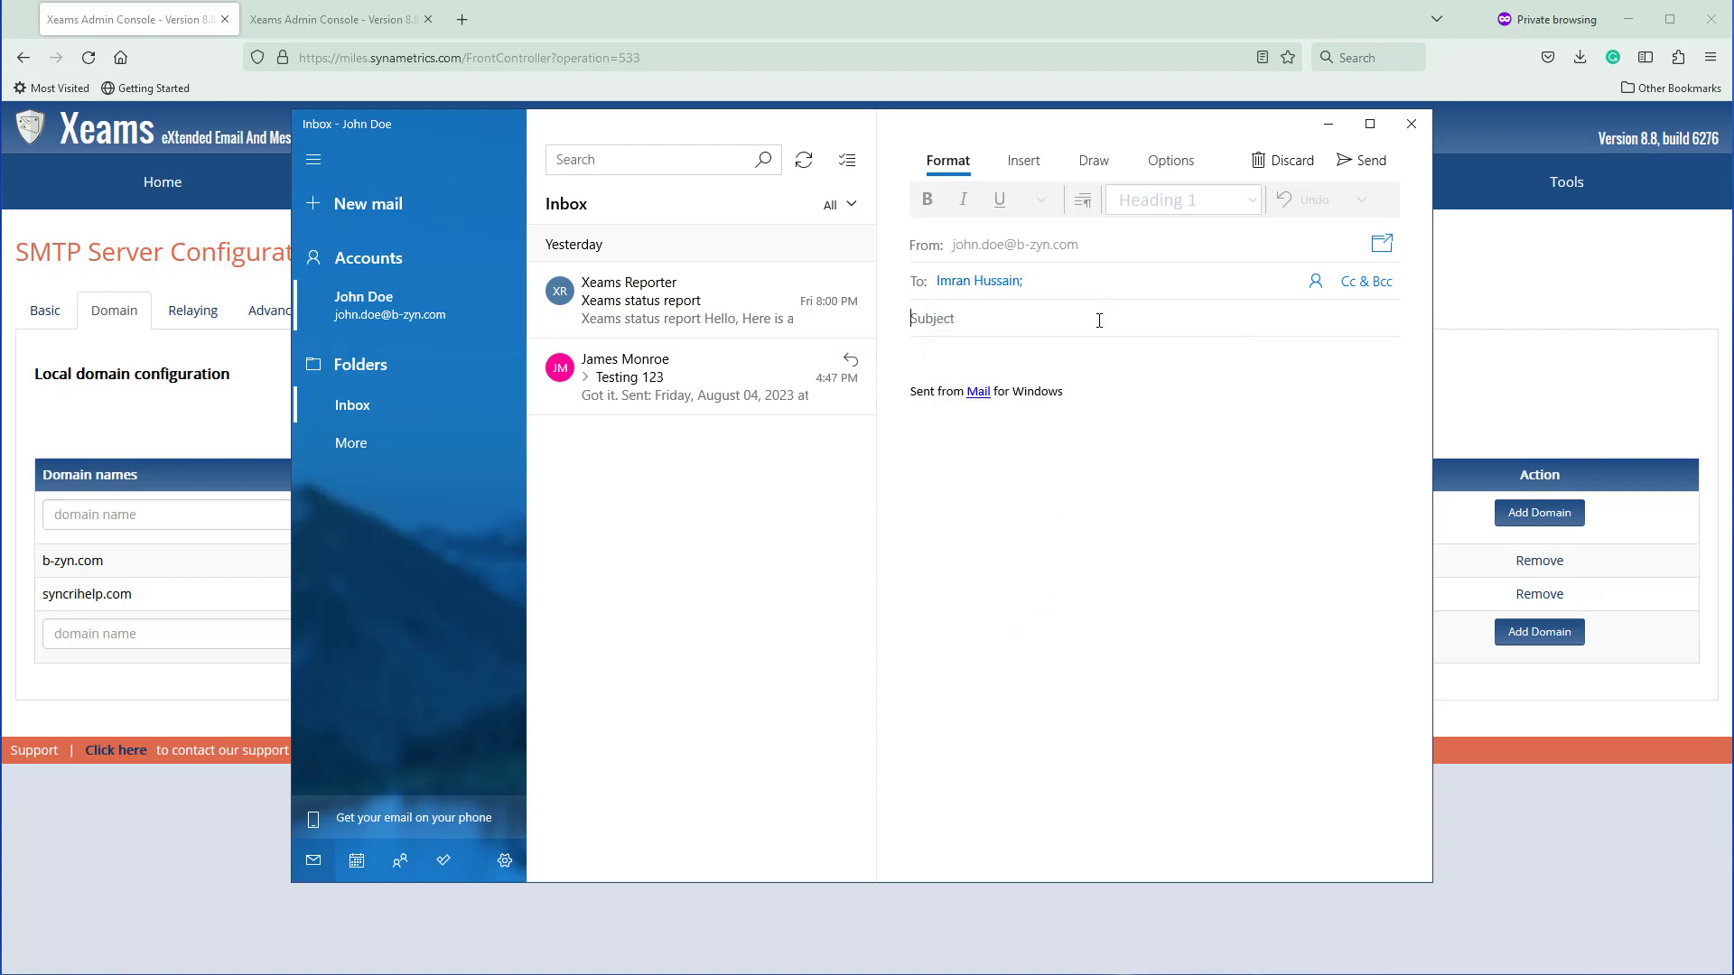
text(Test)
key(Tab)
text(Test)
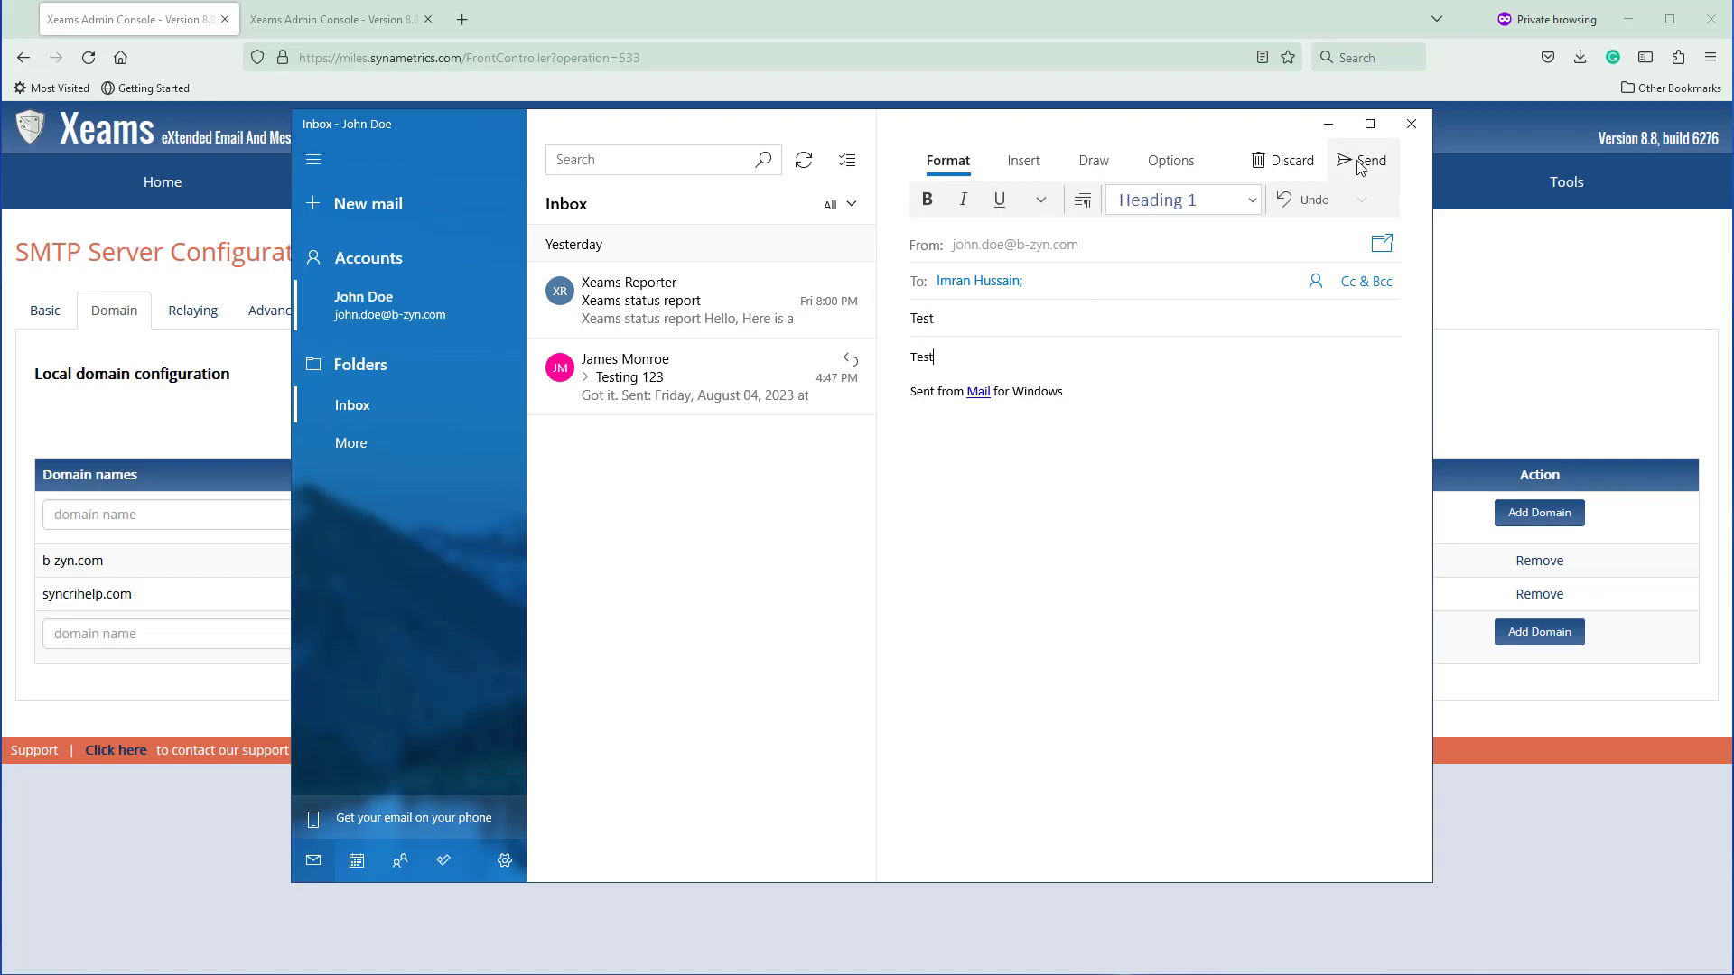
Send the test message and check it in the Xeams Live Monitor
click(1366, 162)
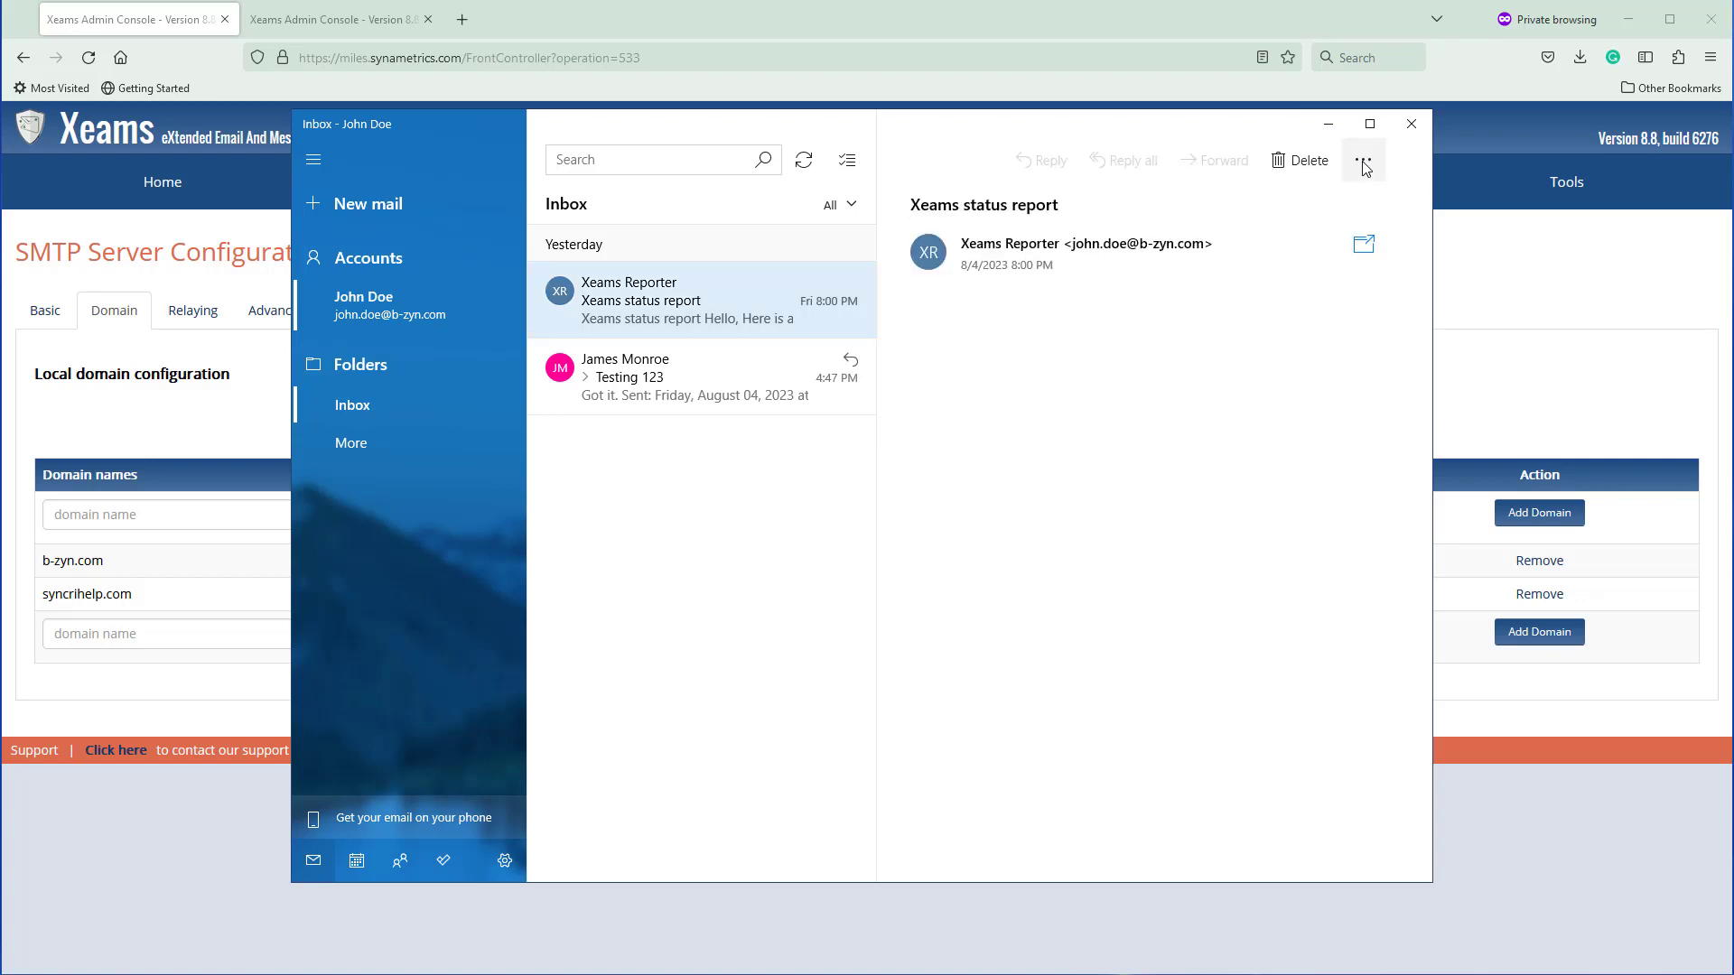
click(1520, 274)
mouse_move(1535, 194)
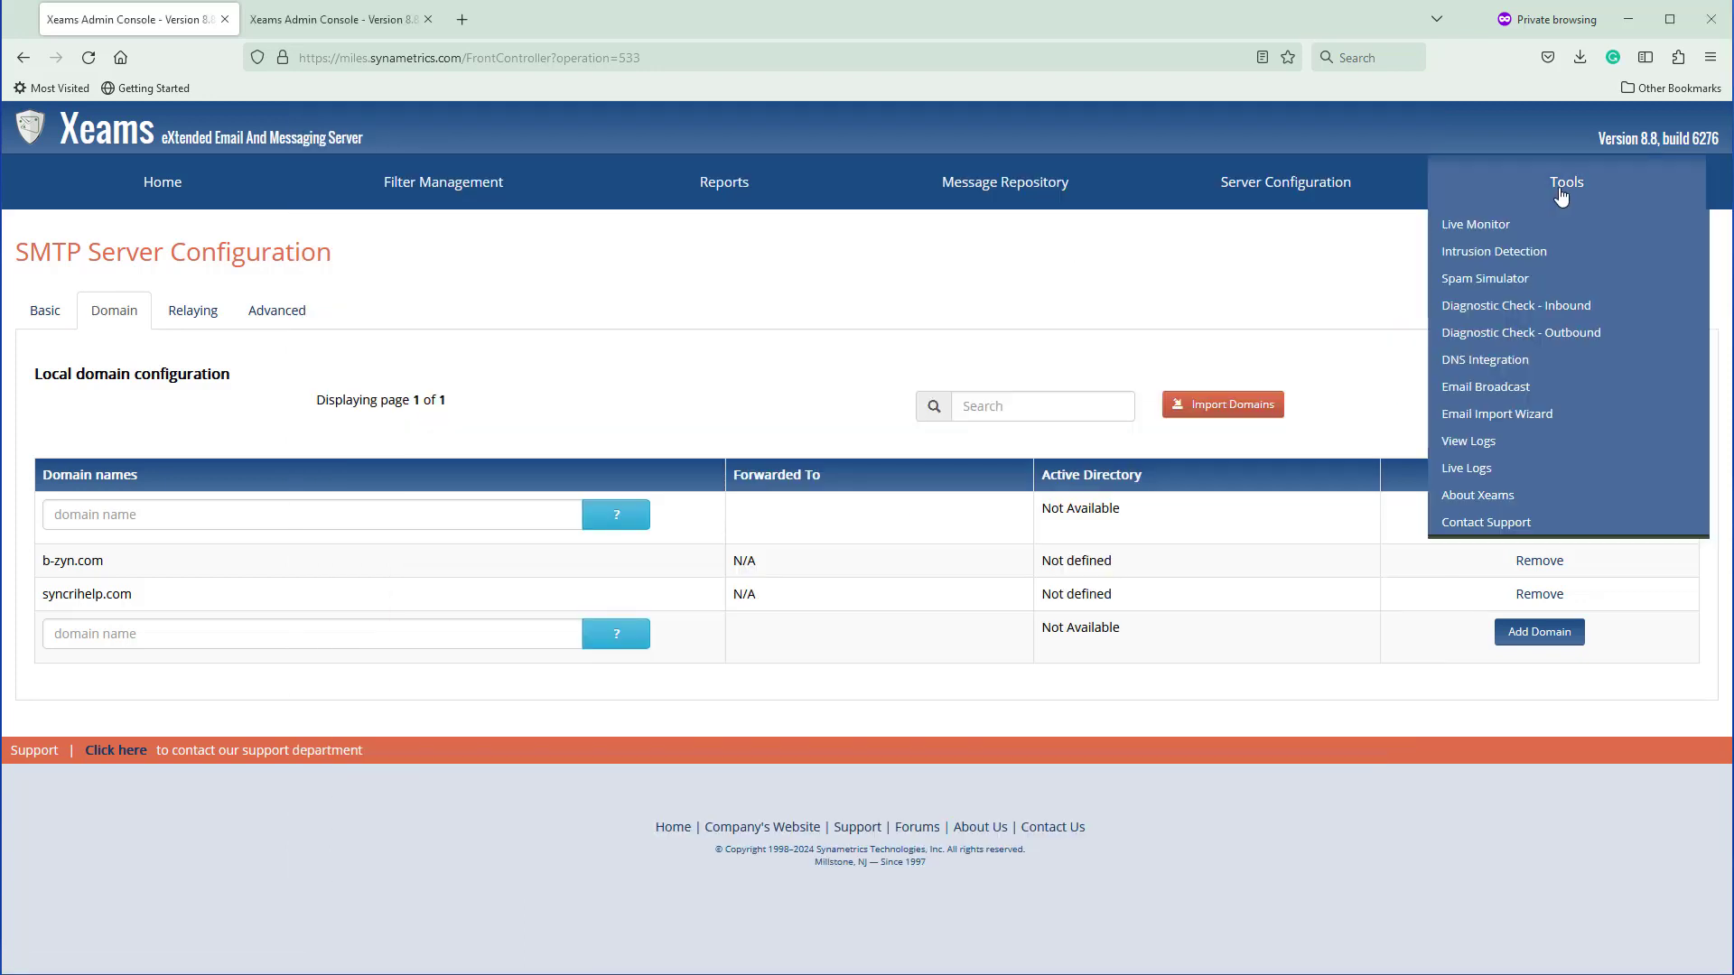
click(1479, 227)
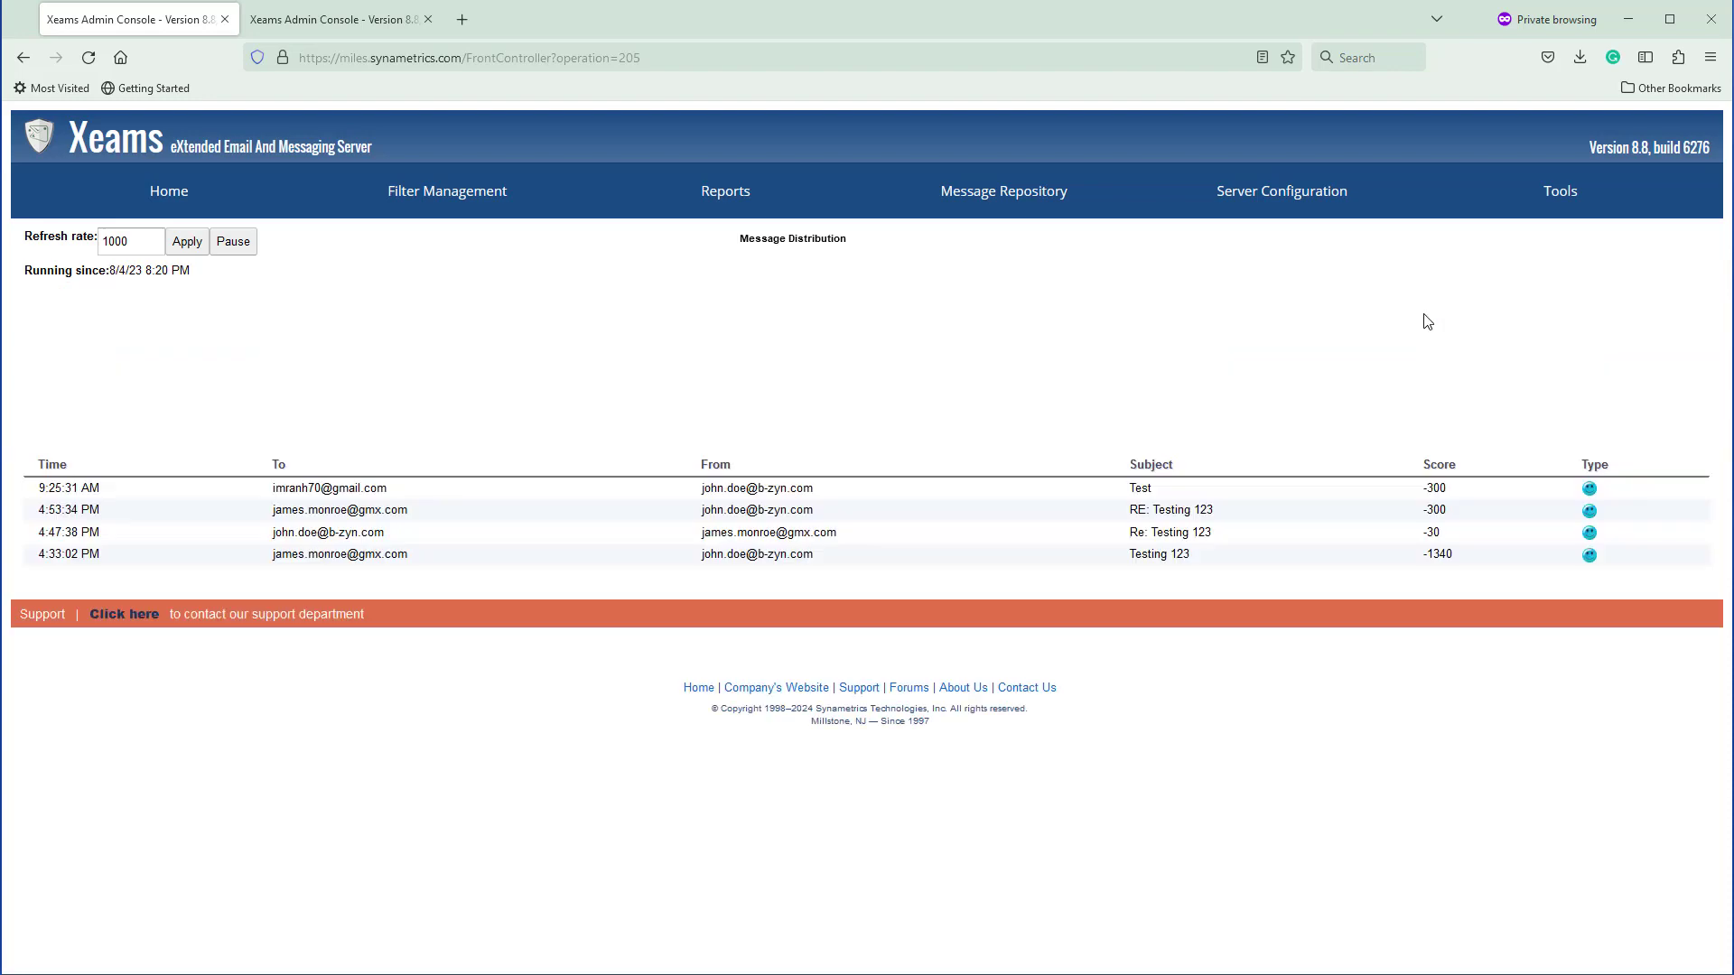
Display the contents of the SMTPOuboundConversation.log server log
mouse_move(1536, 194)
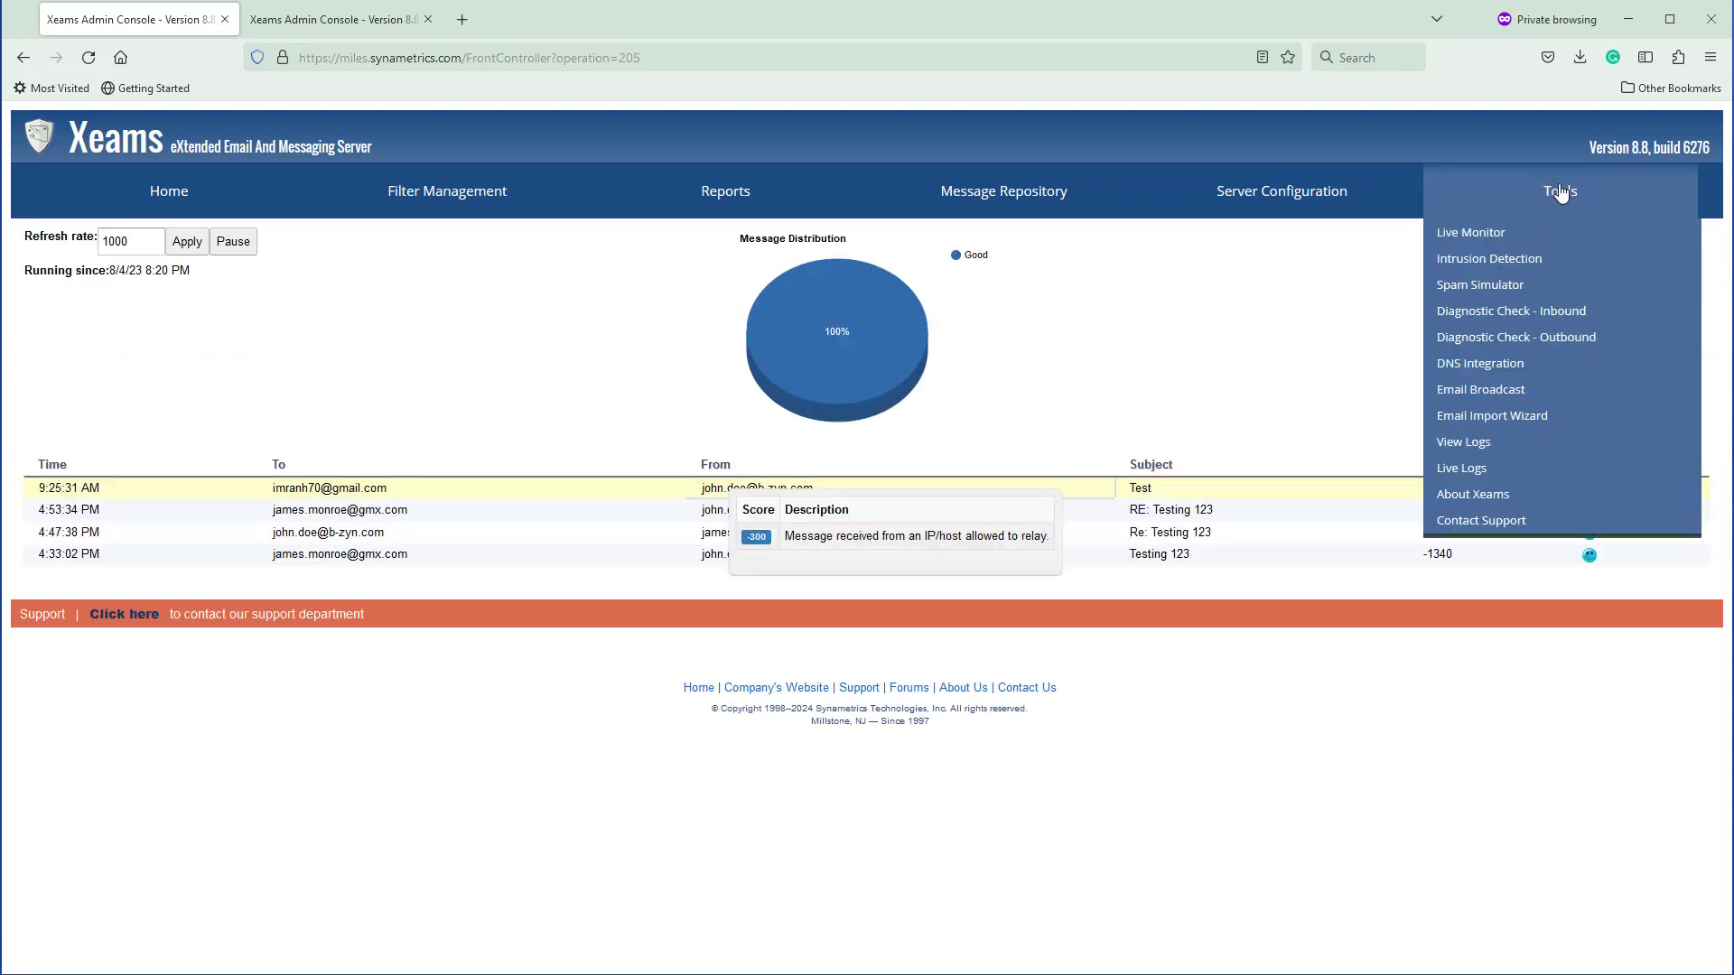
click(1471, 448)
scroll(1193, 562, down, 8)
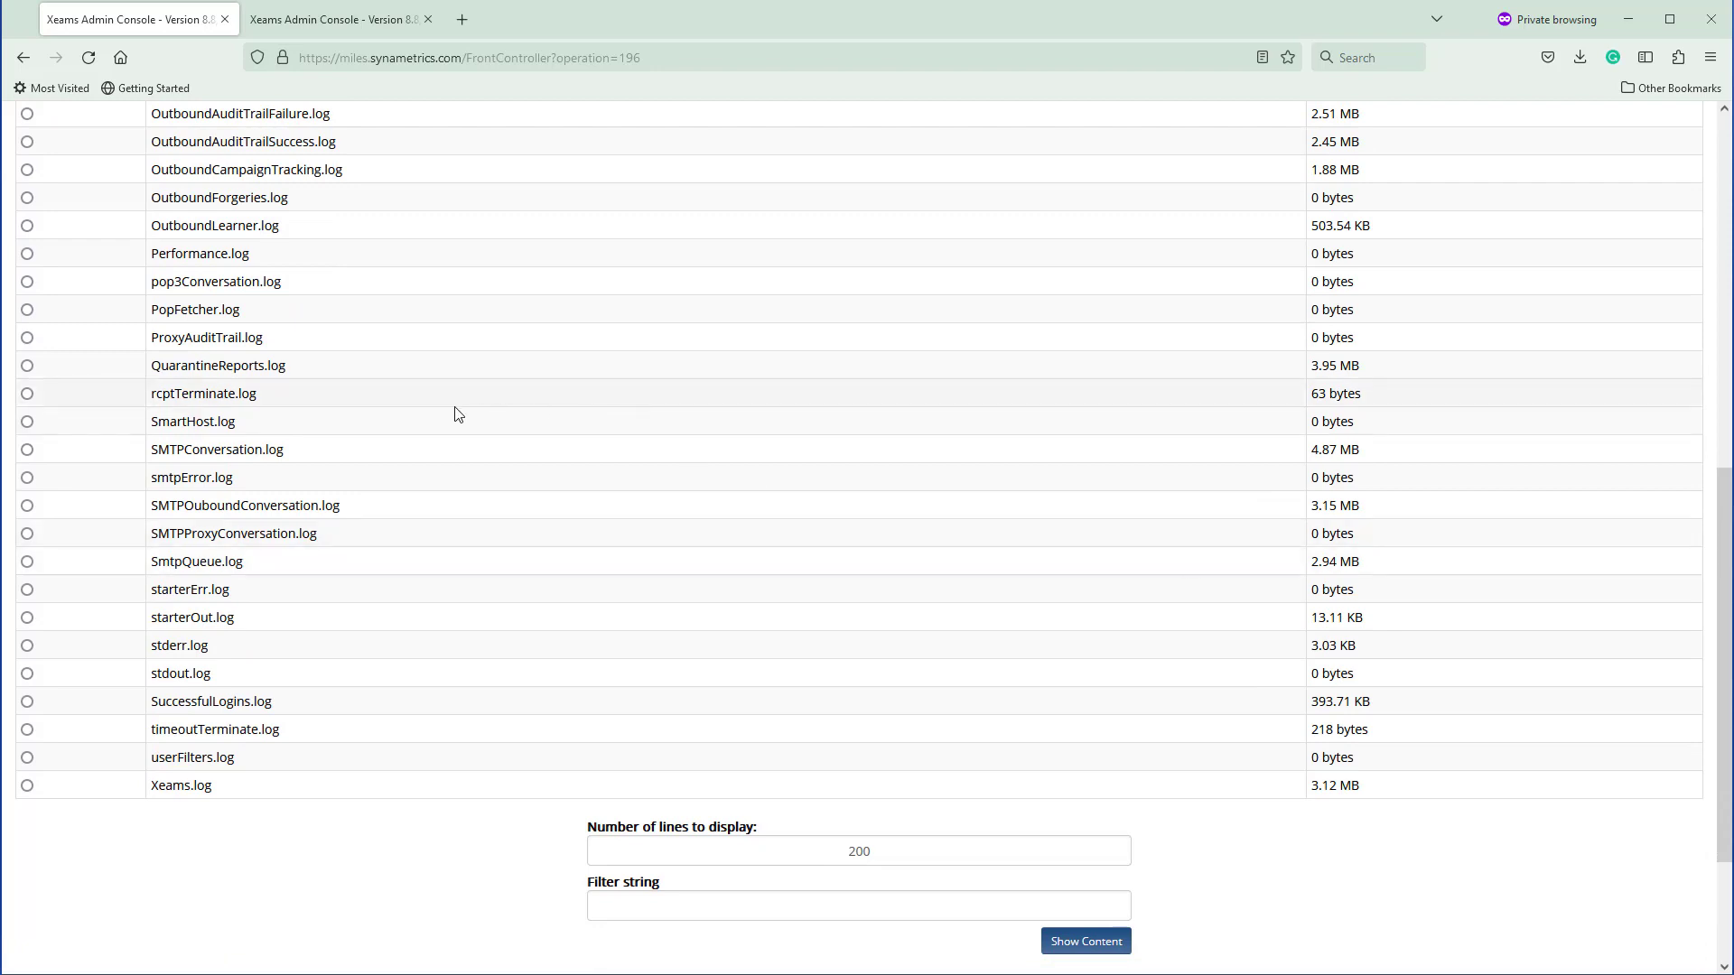
click(28, 505)
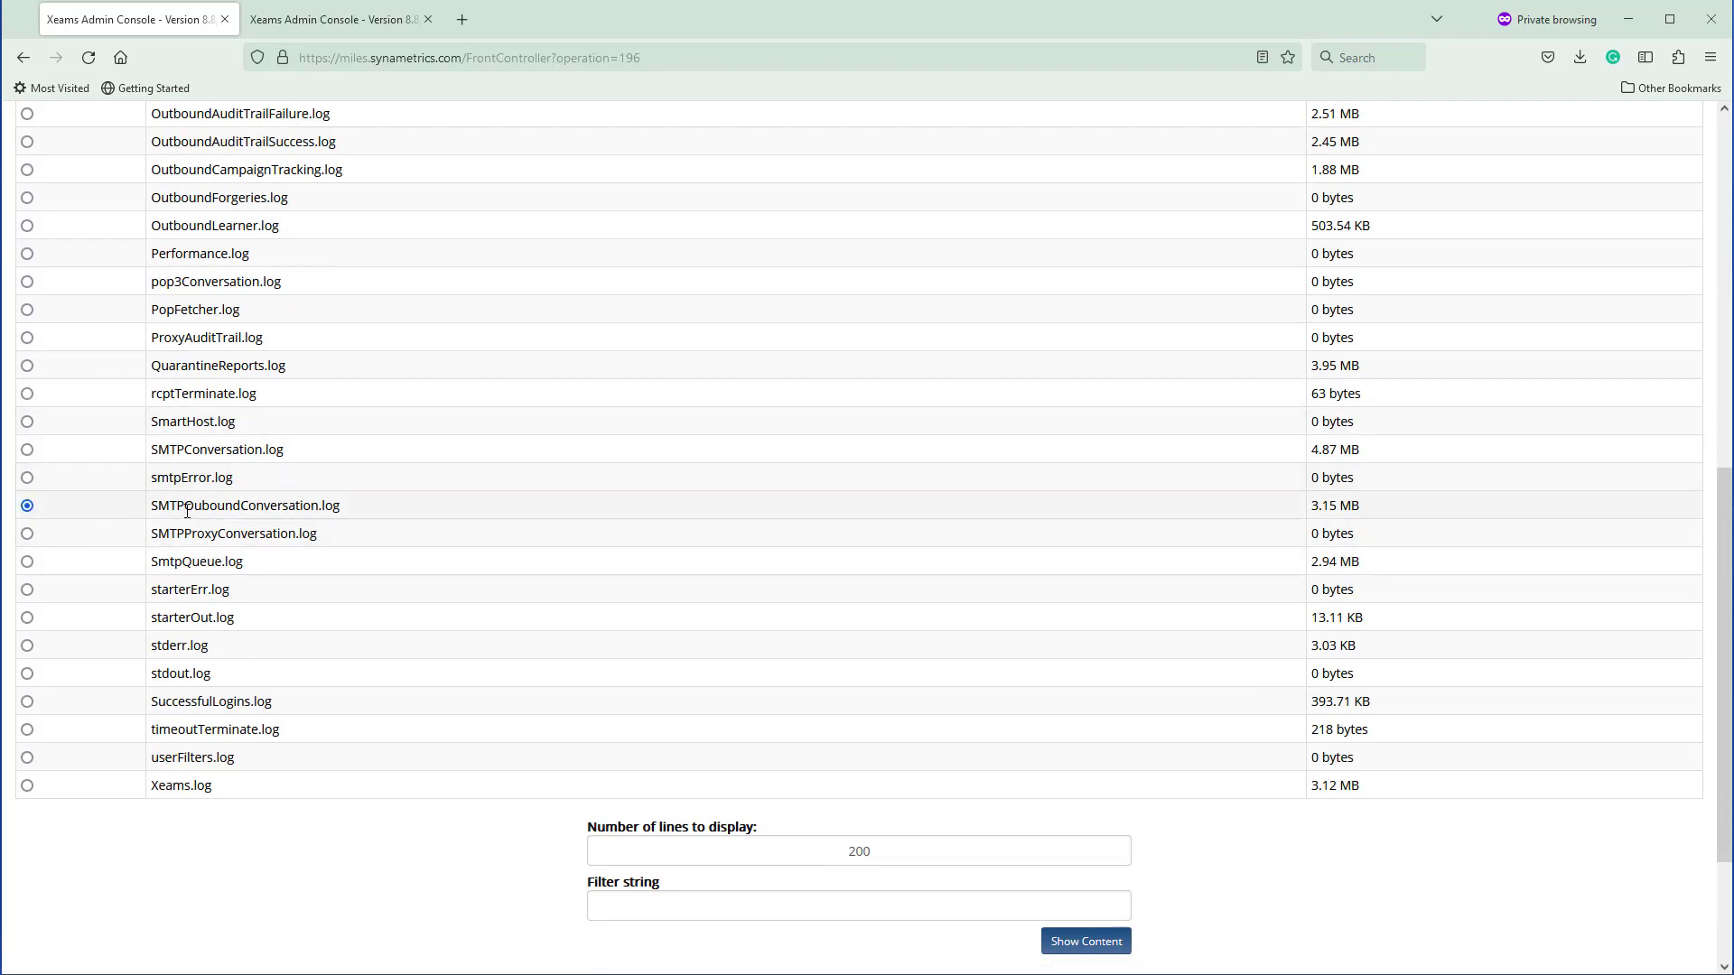
click(1066, 943)
Copy connection number 27385 from the log and return to the log file list
scroll(1058, 630, down, 5)
scroll(1058, 630, down, 20)
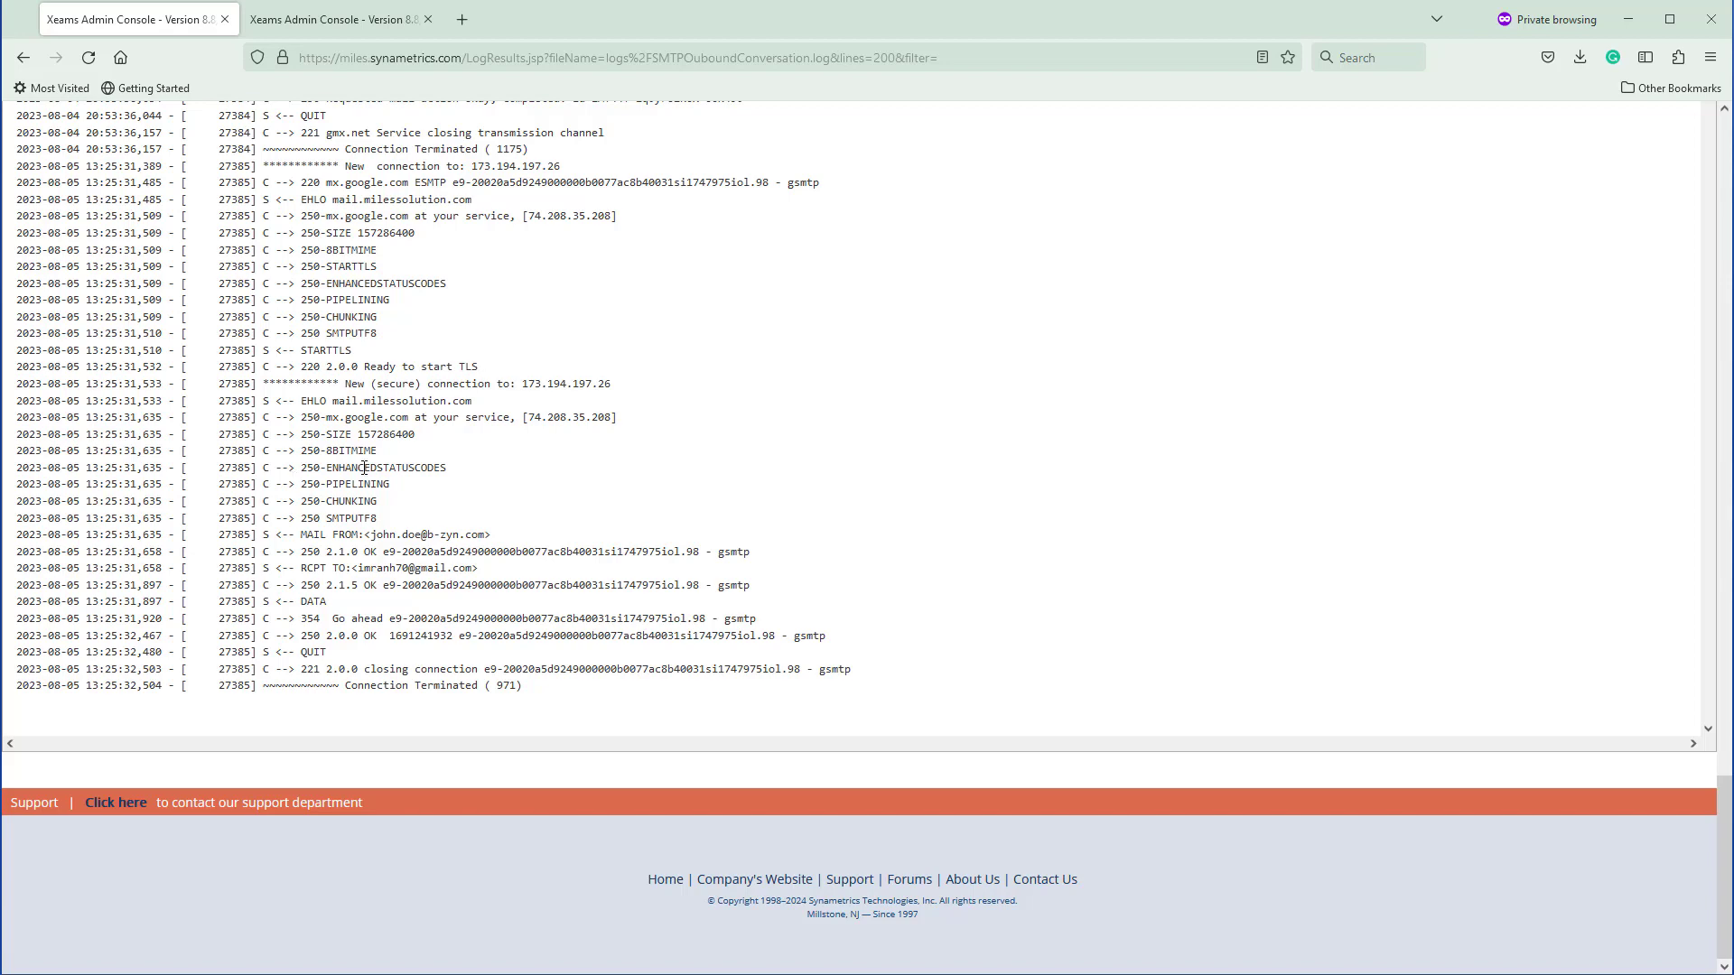
double_click(239, 202)
key(ctrl+c)
click(23, 58)
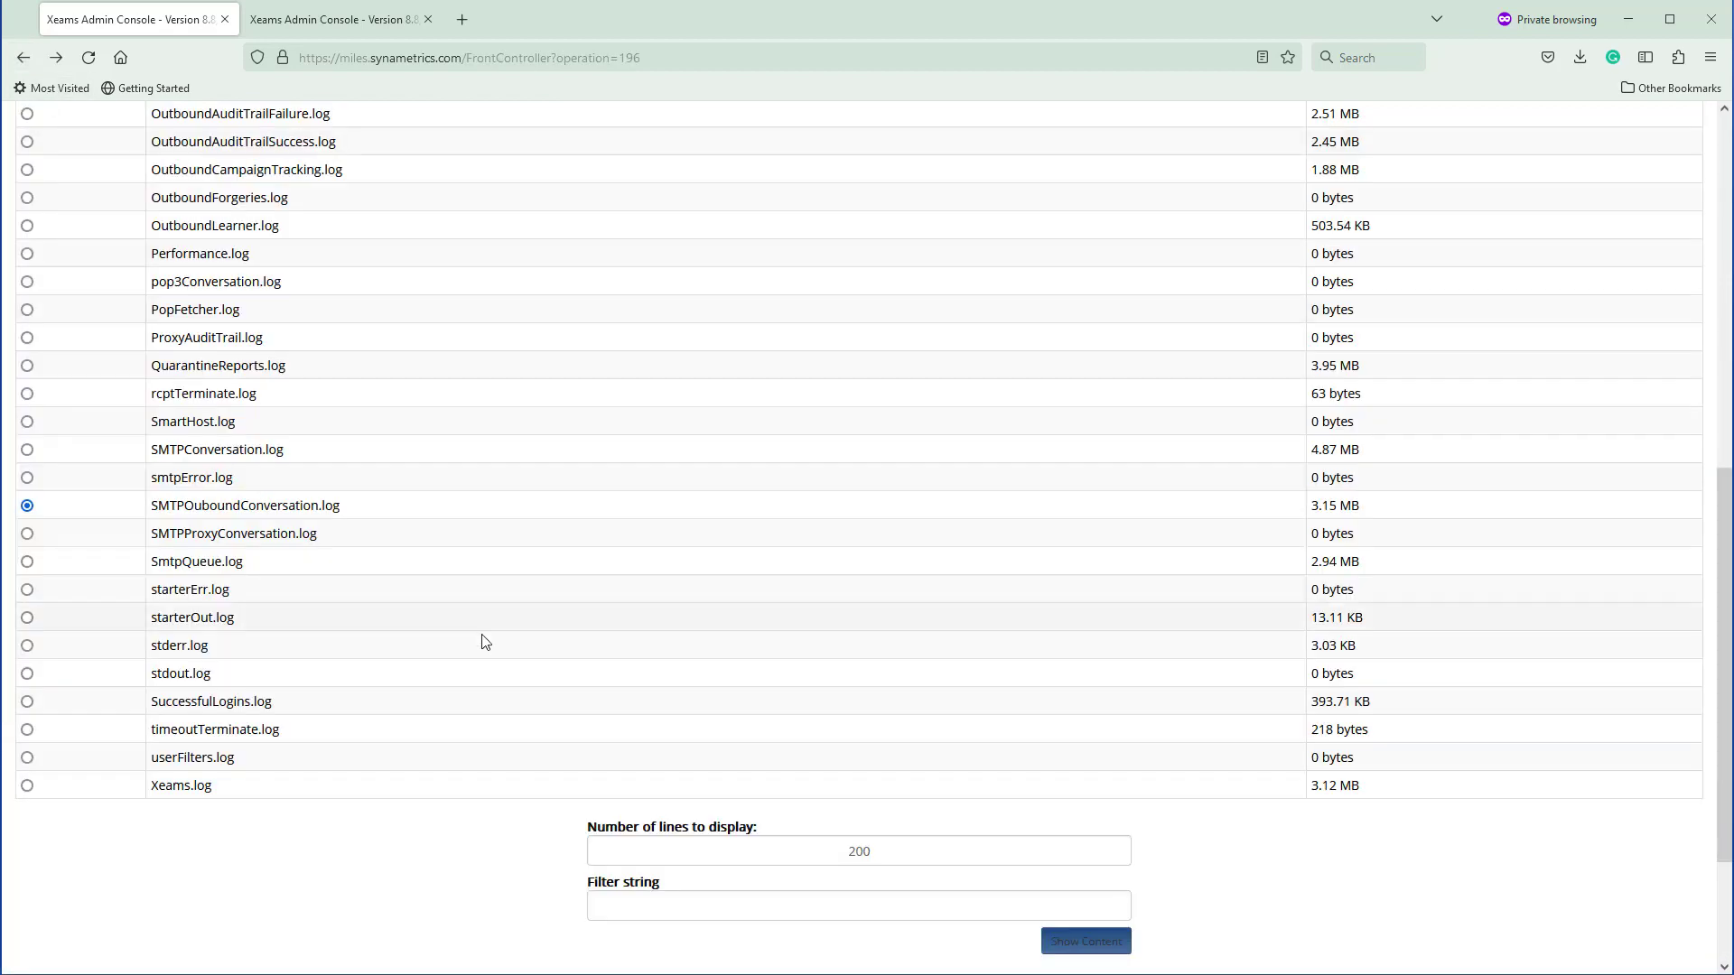
Filter the outbound log to connection 27385
click(688, 899)
key(ctrl+v)
click(1052, 943)
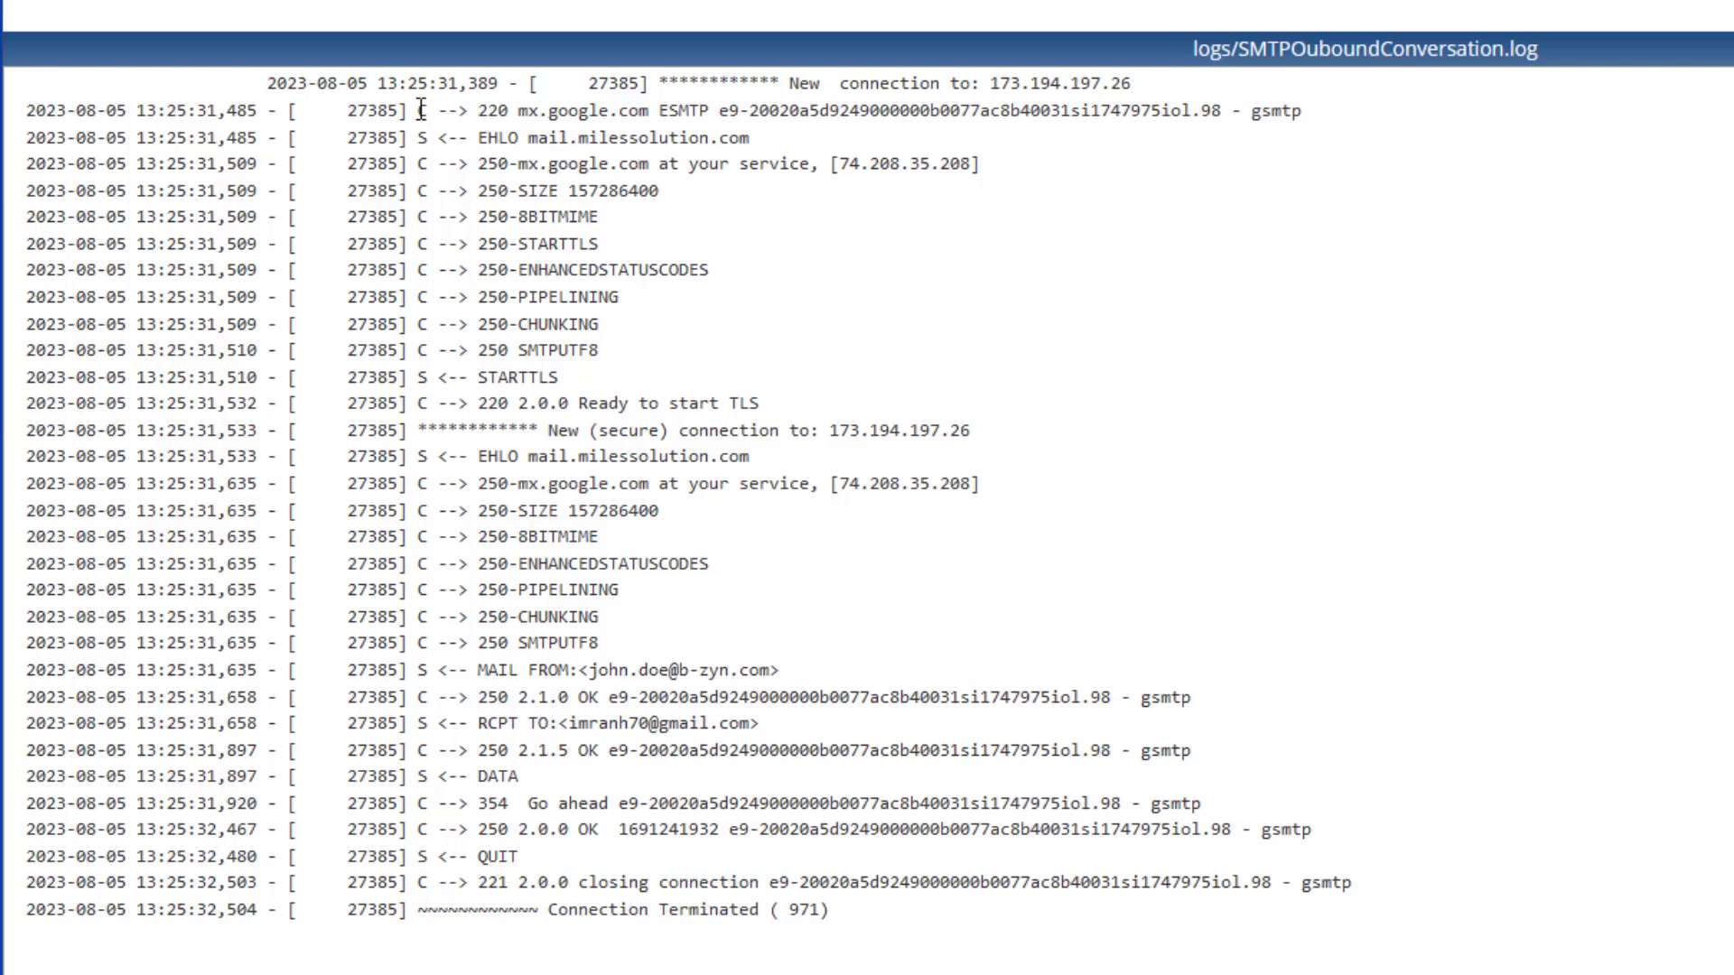
Highlight the unencrypted conversation, Google's IP address and its advertised capabilities
drag(423, 112, 791, 416)
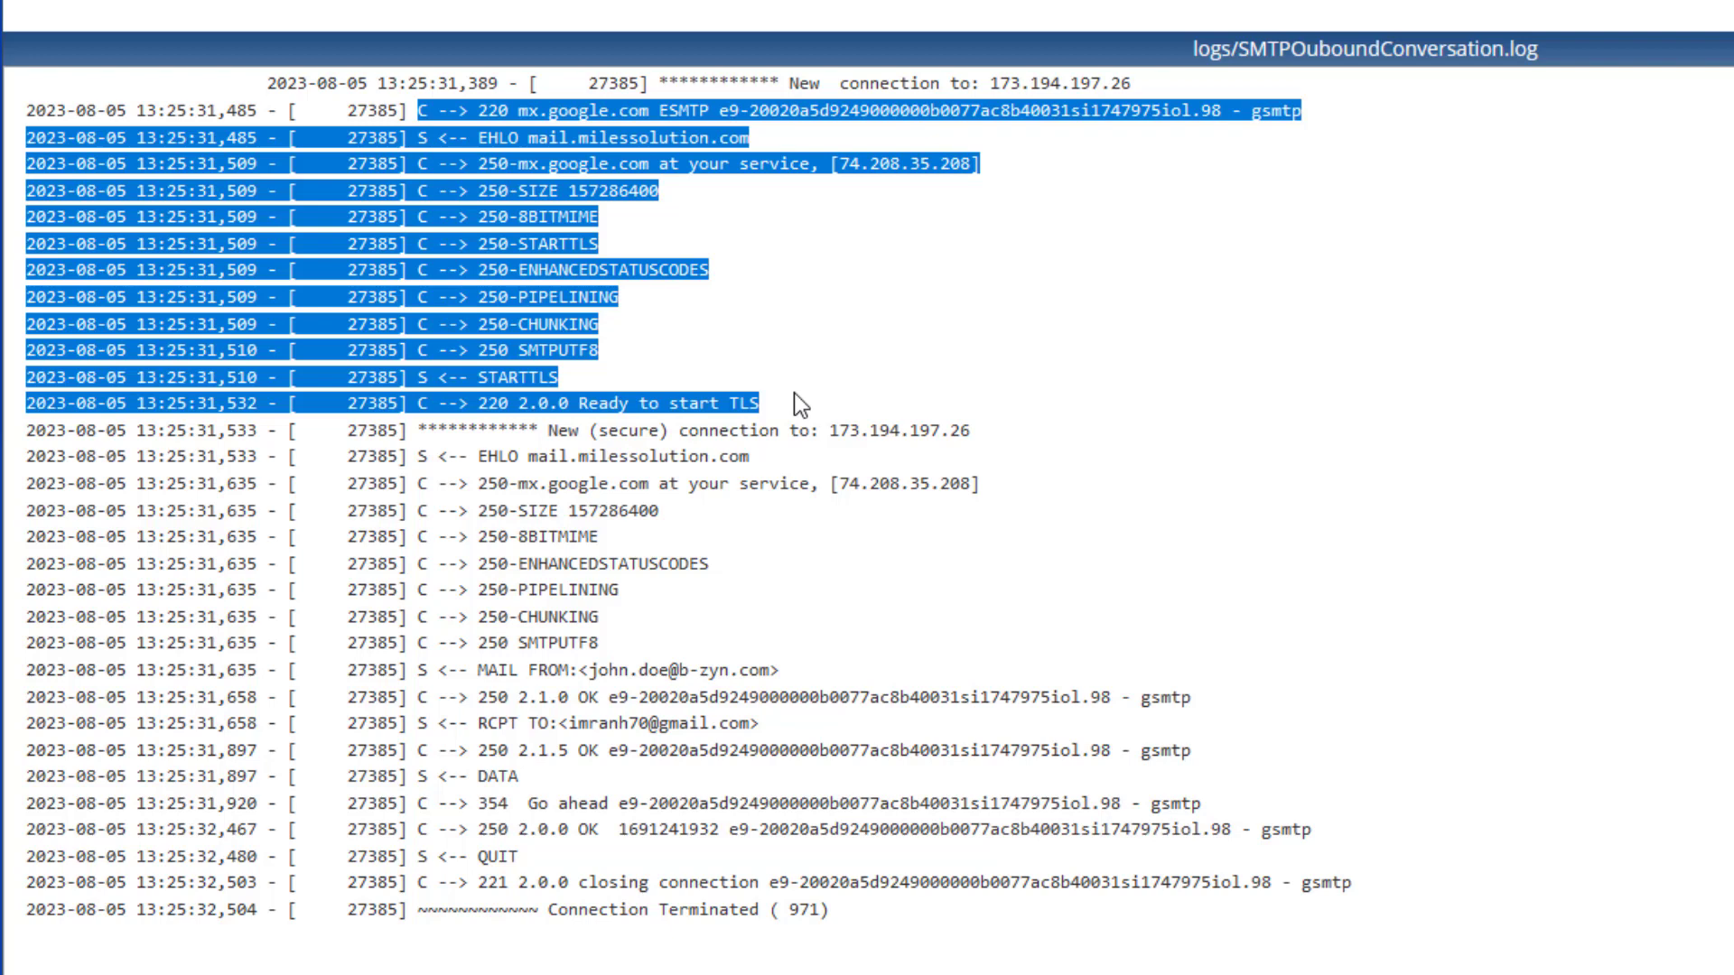
click(797, 395)
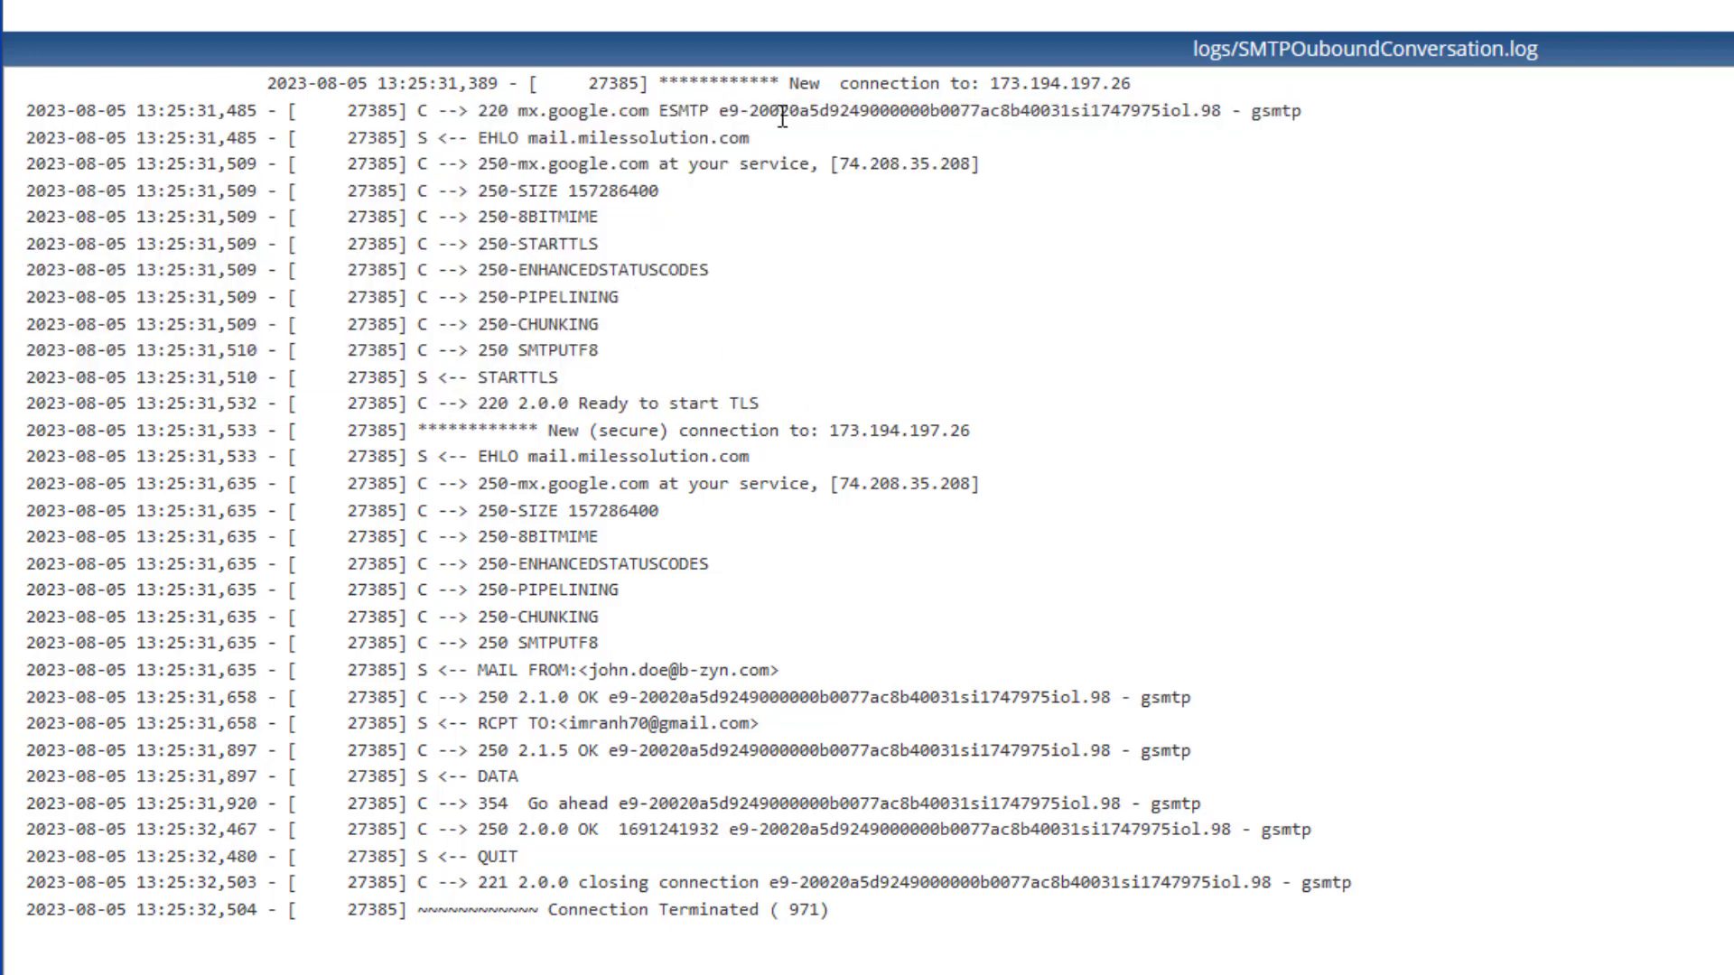
drag(982, 86, 1151, 88)
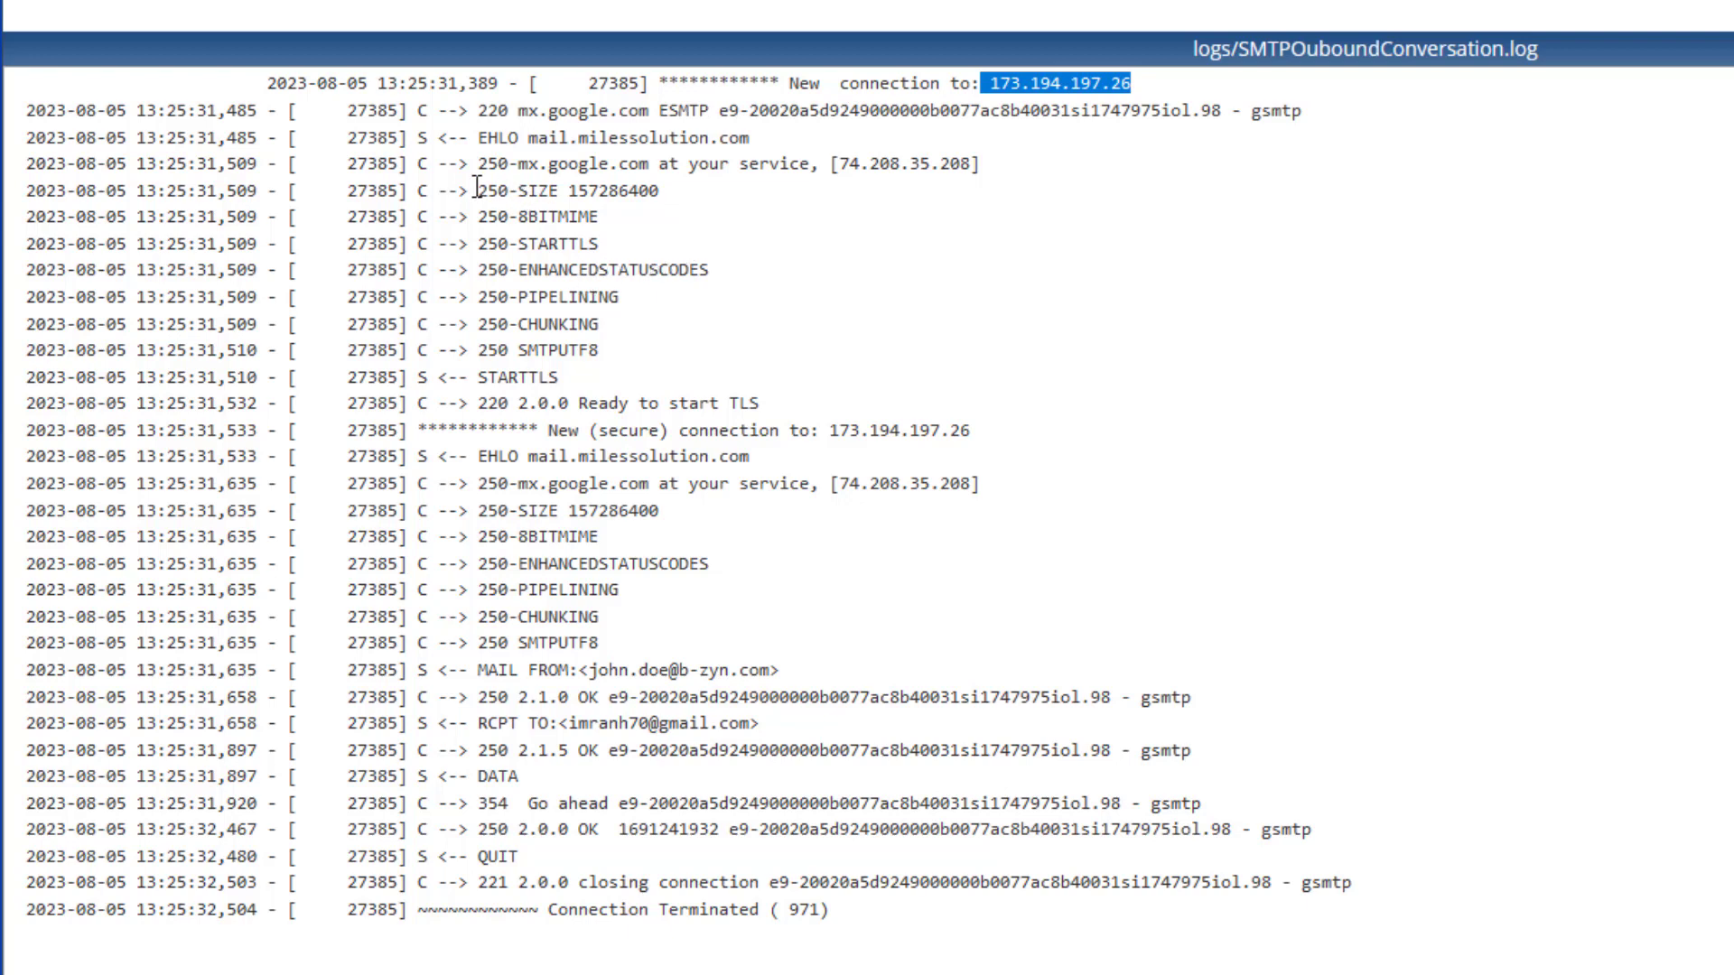
drag(469, 166, 636, 356)
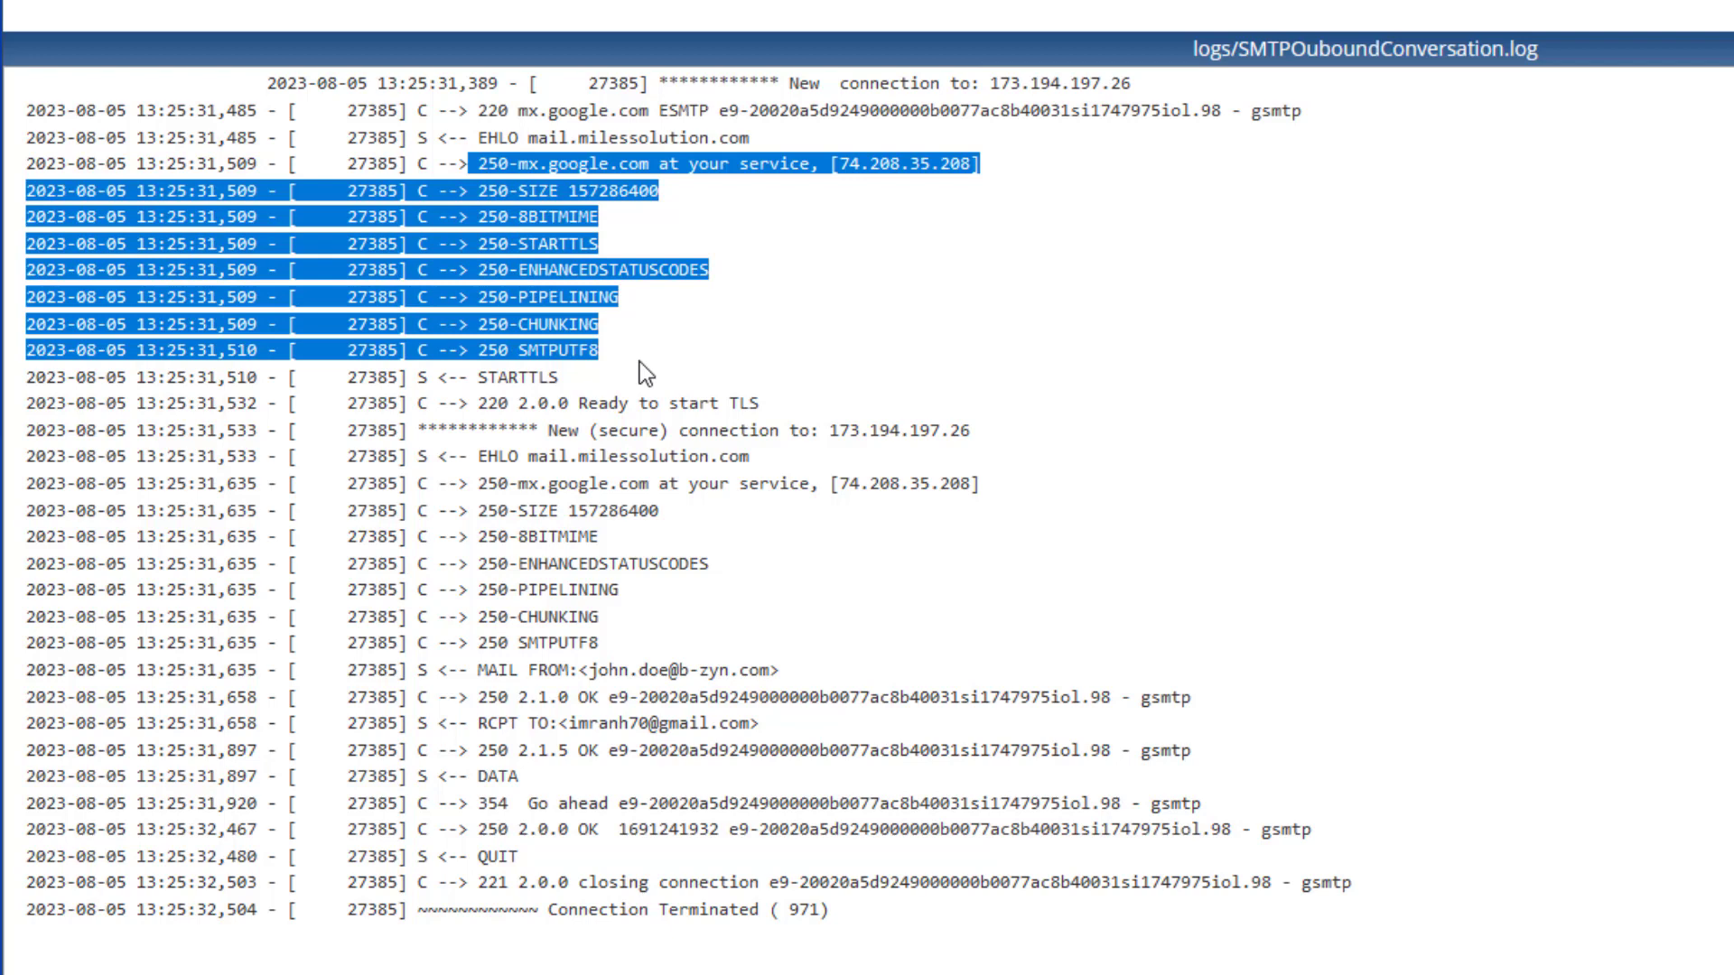
click(662, 348)
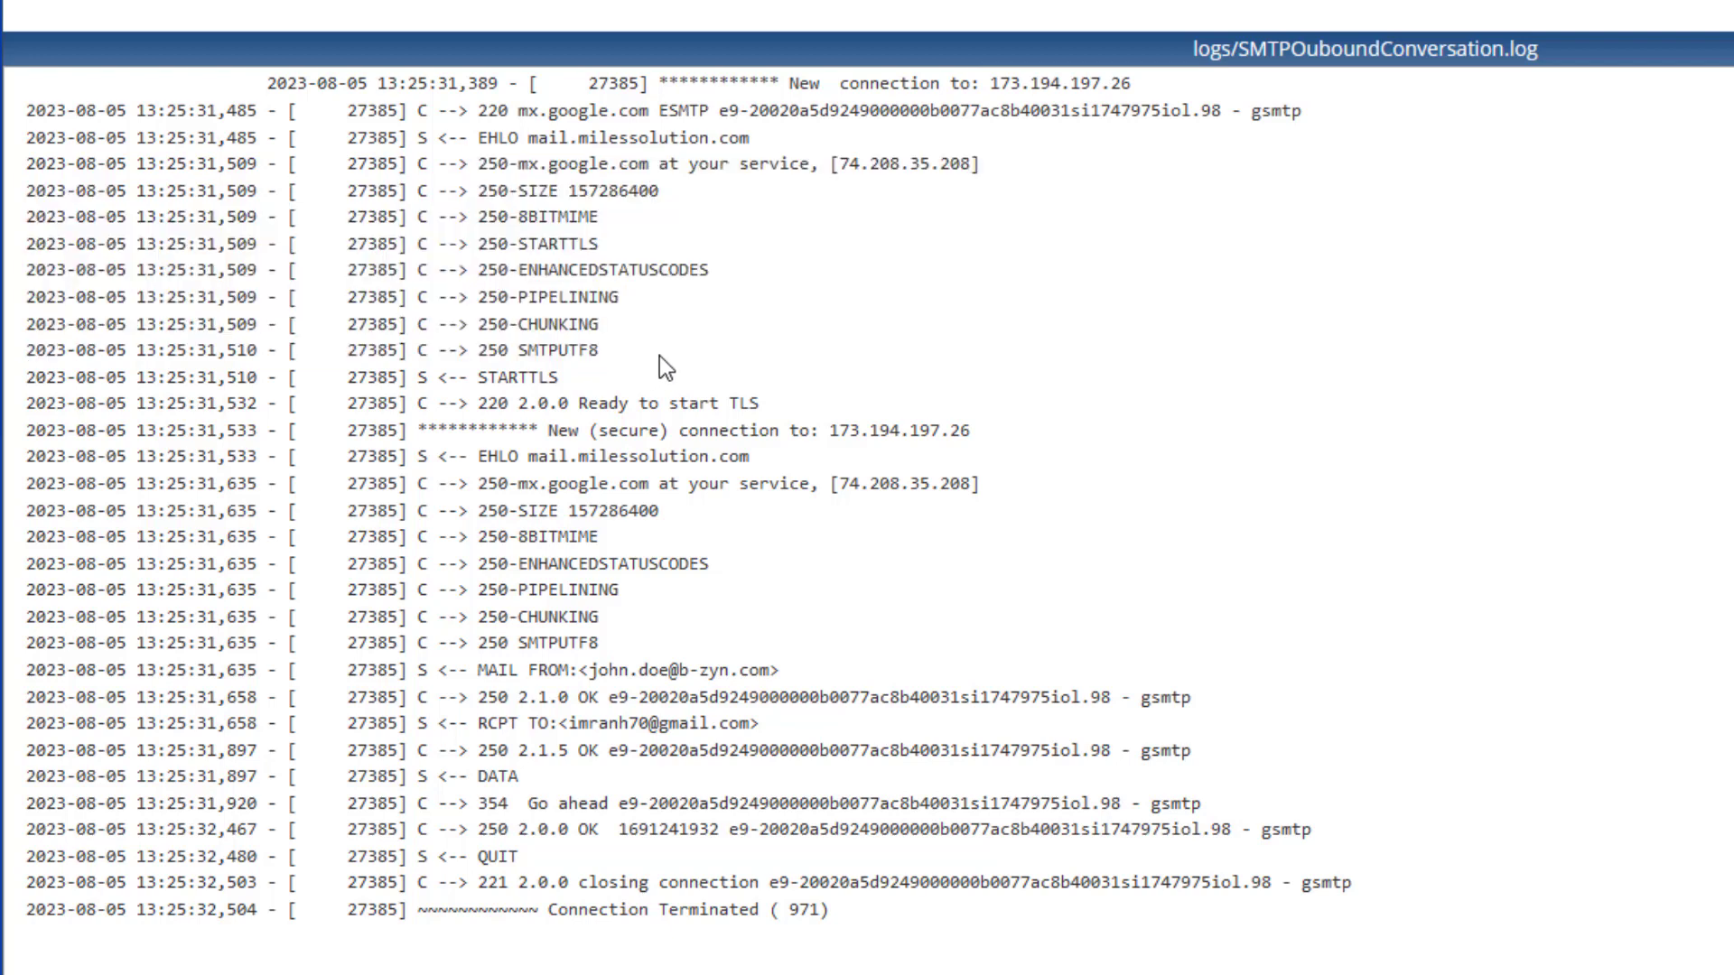
Highlight the STARTTLS capability, Xeams' STARTTLS request and the 'Ready to start TLS' reply
double_click(570, 246)
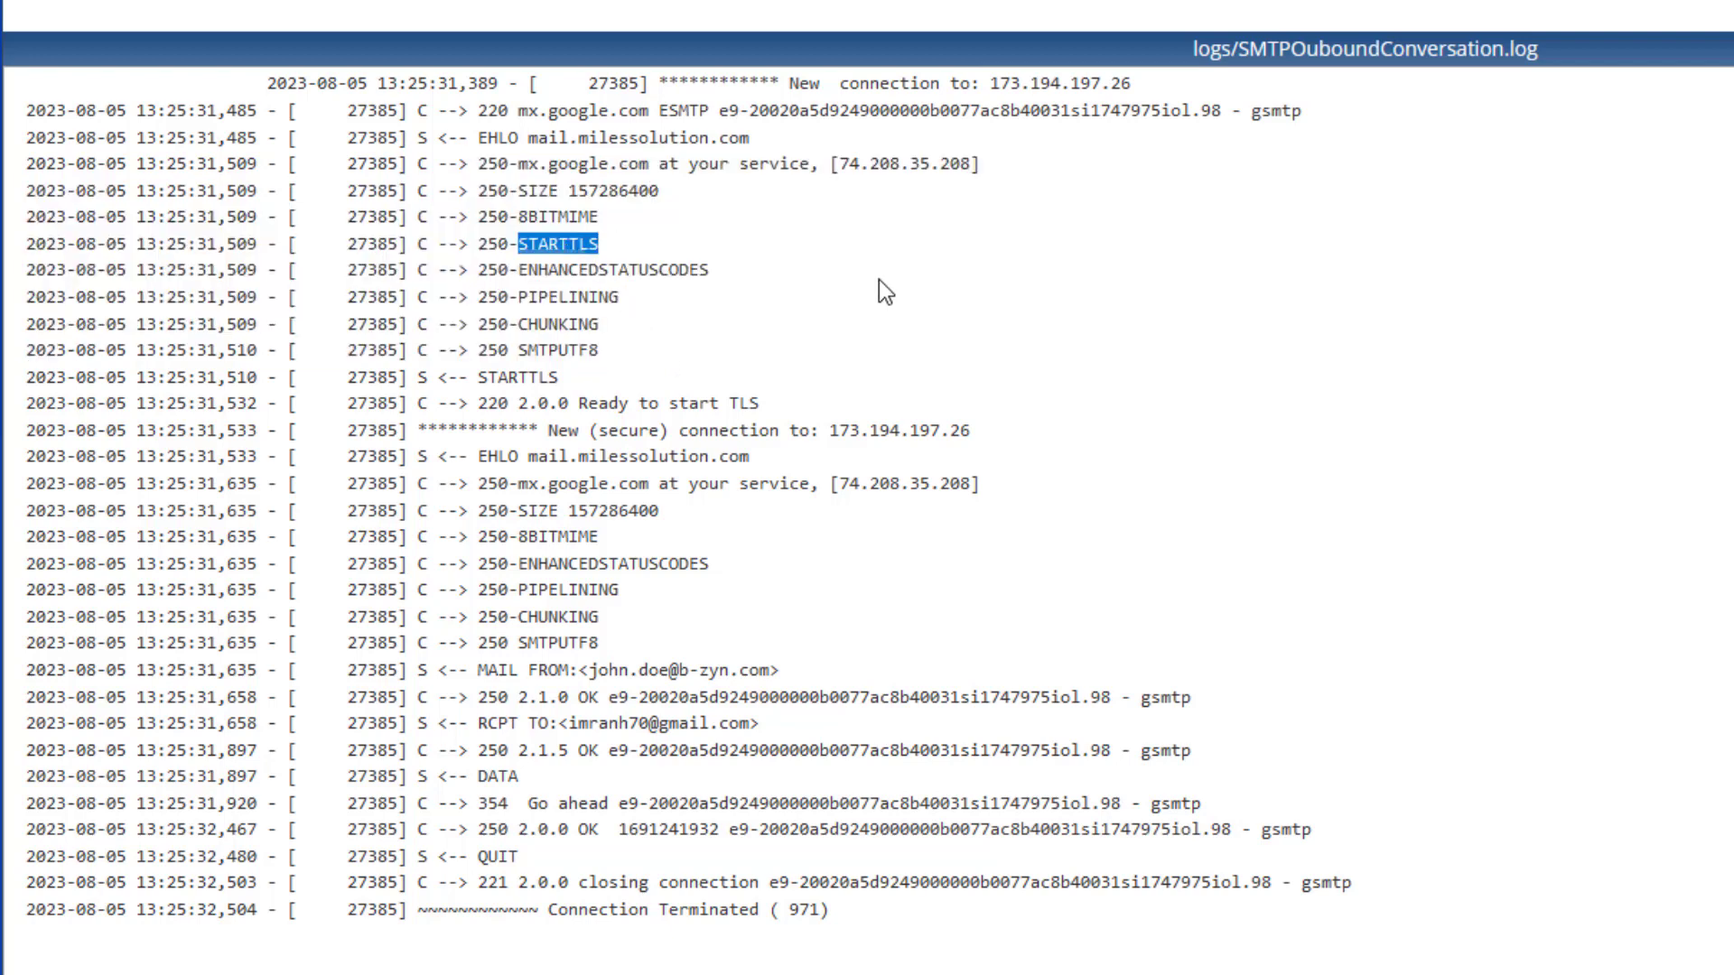
click(993, 325)
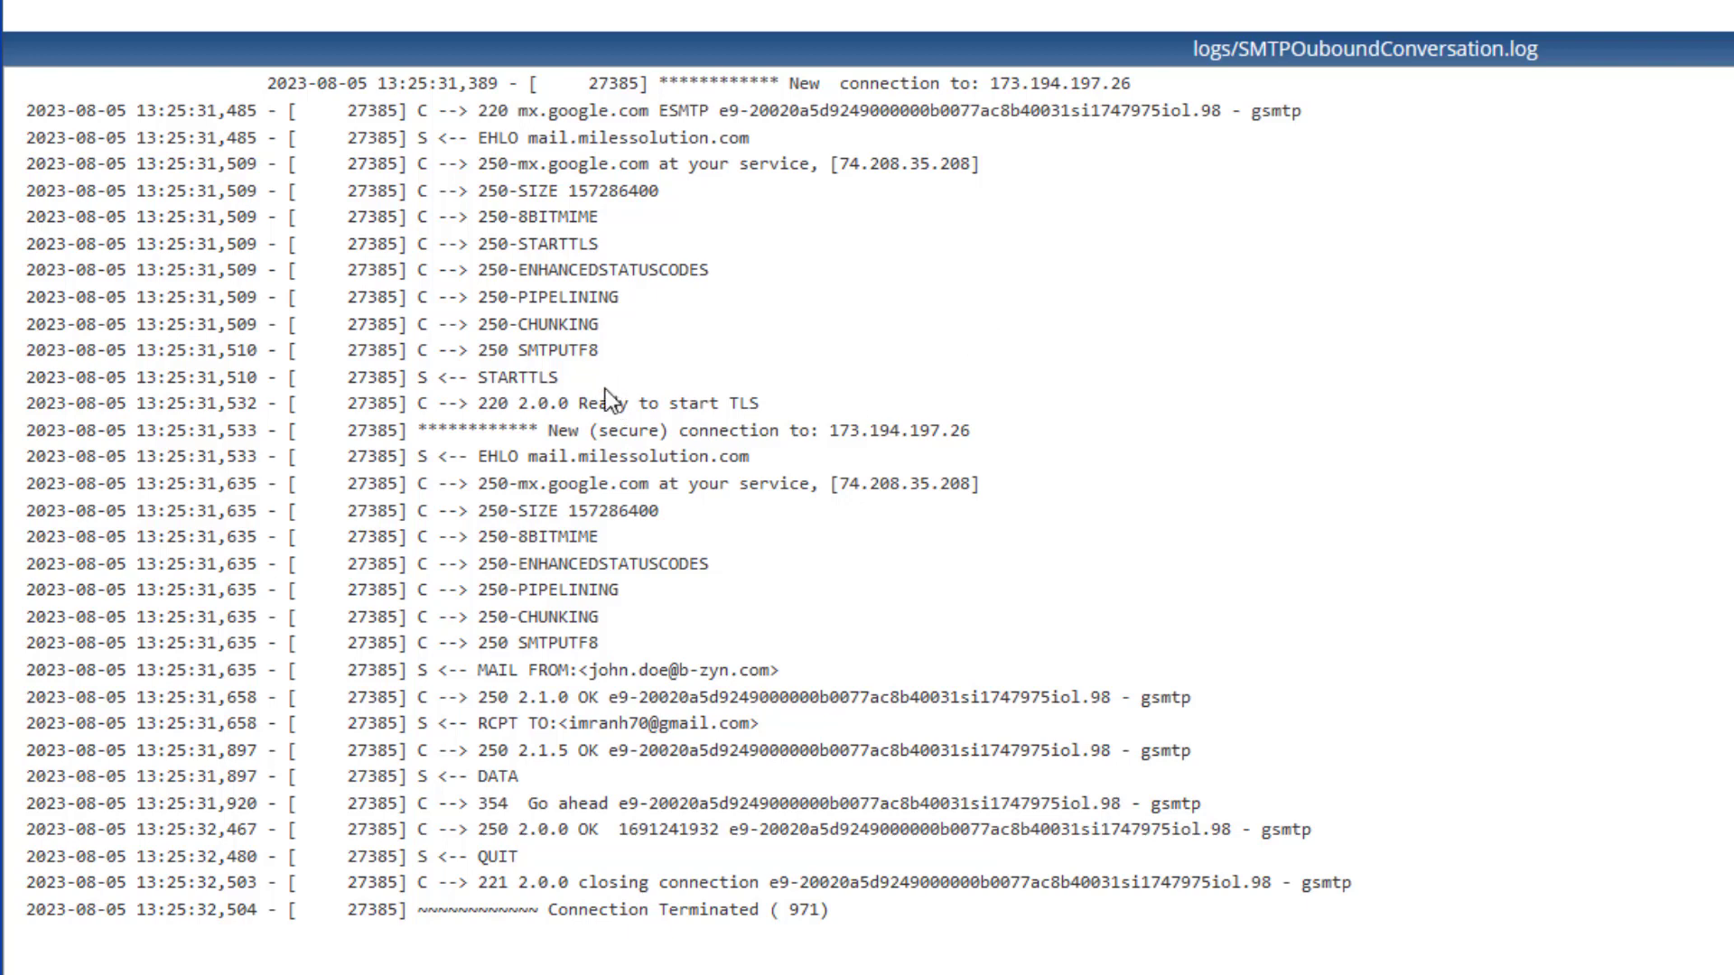
drag(581, 379, 417, 380)
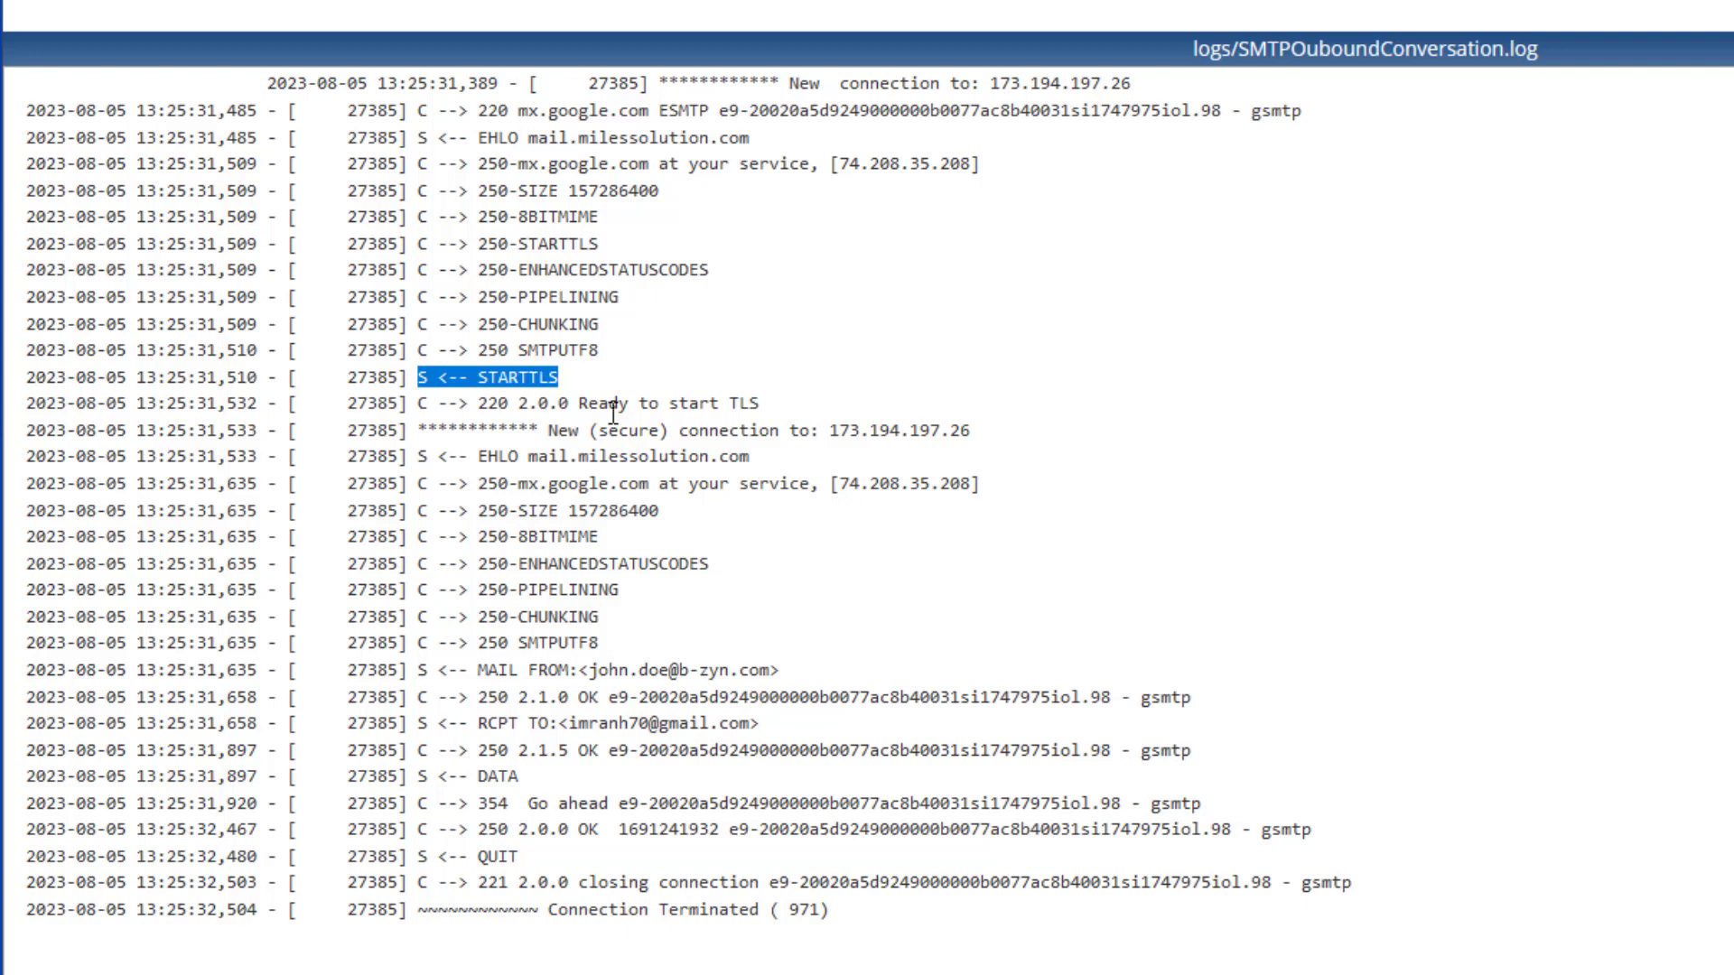
click(766, 408)
drag(766, 408, 478, 407)
click(853, 458)
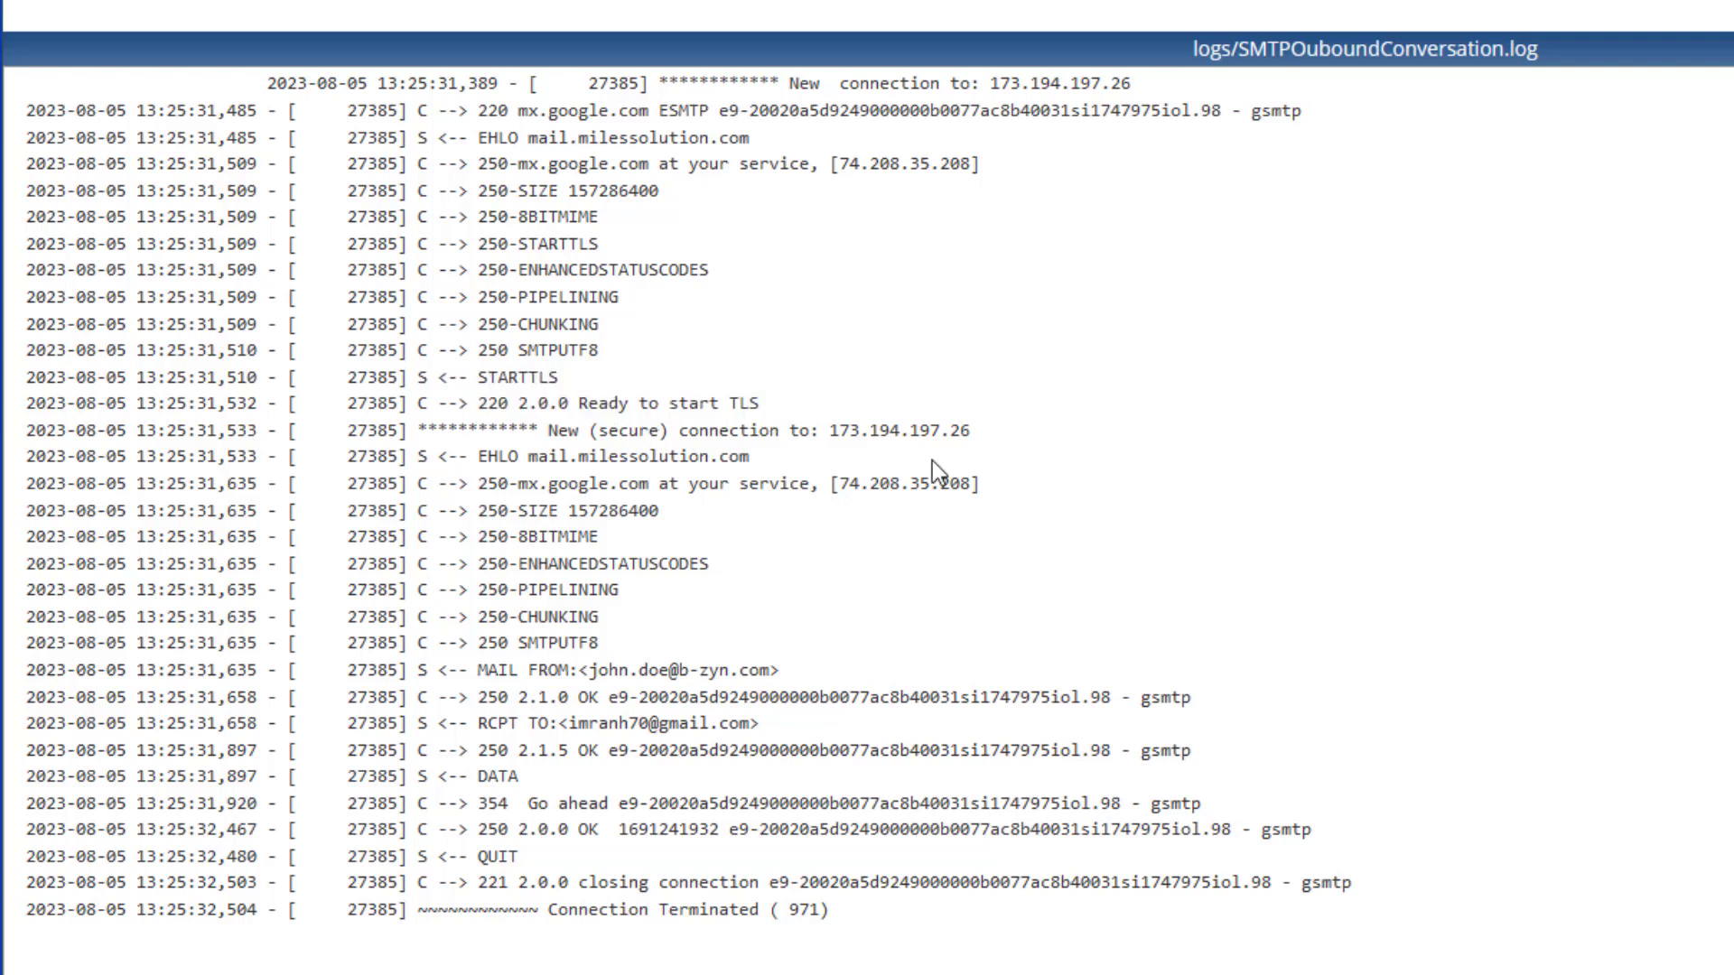
drag(419, 430, 894, 882)
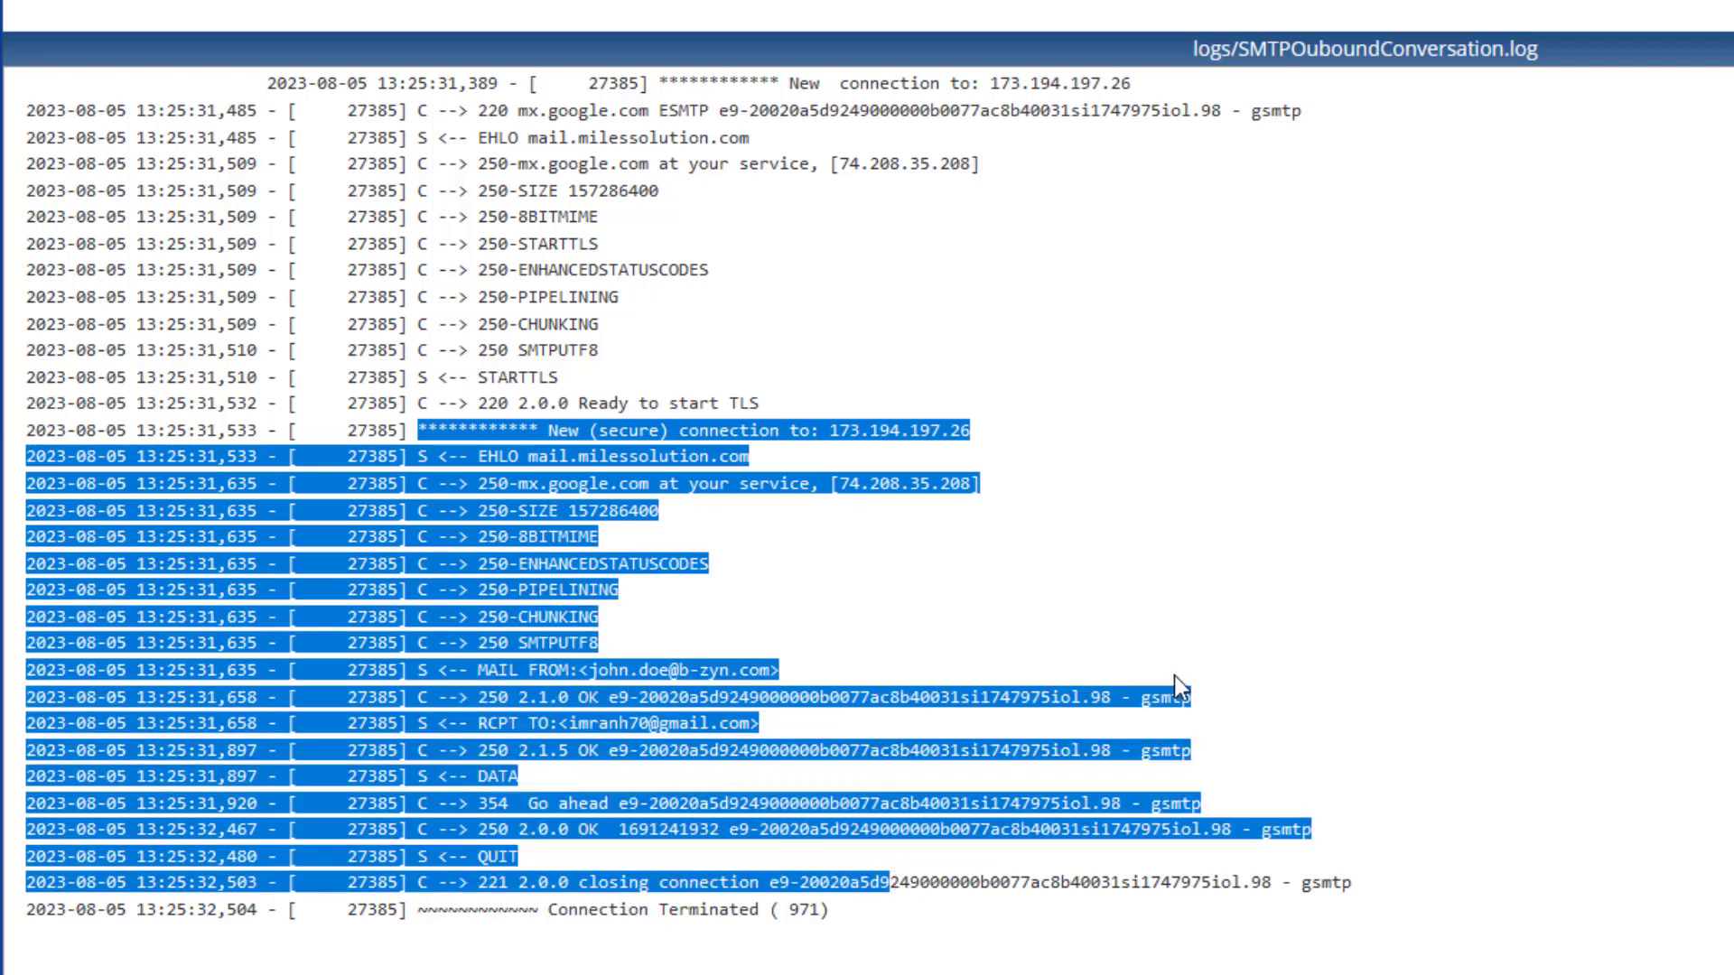
click(1060, 630)
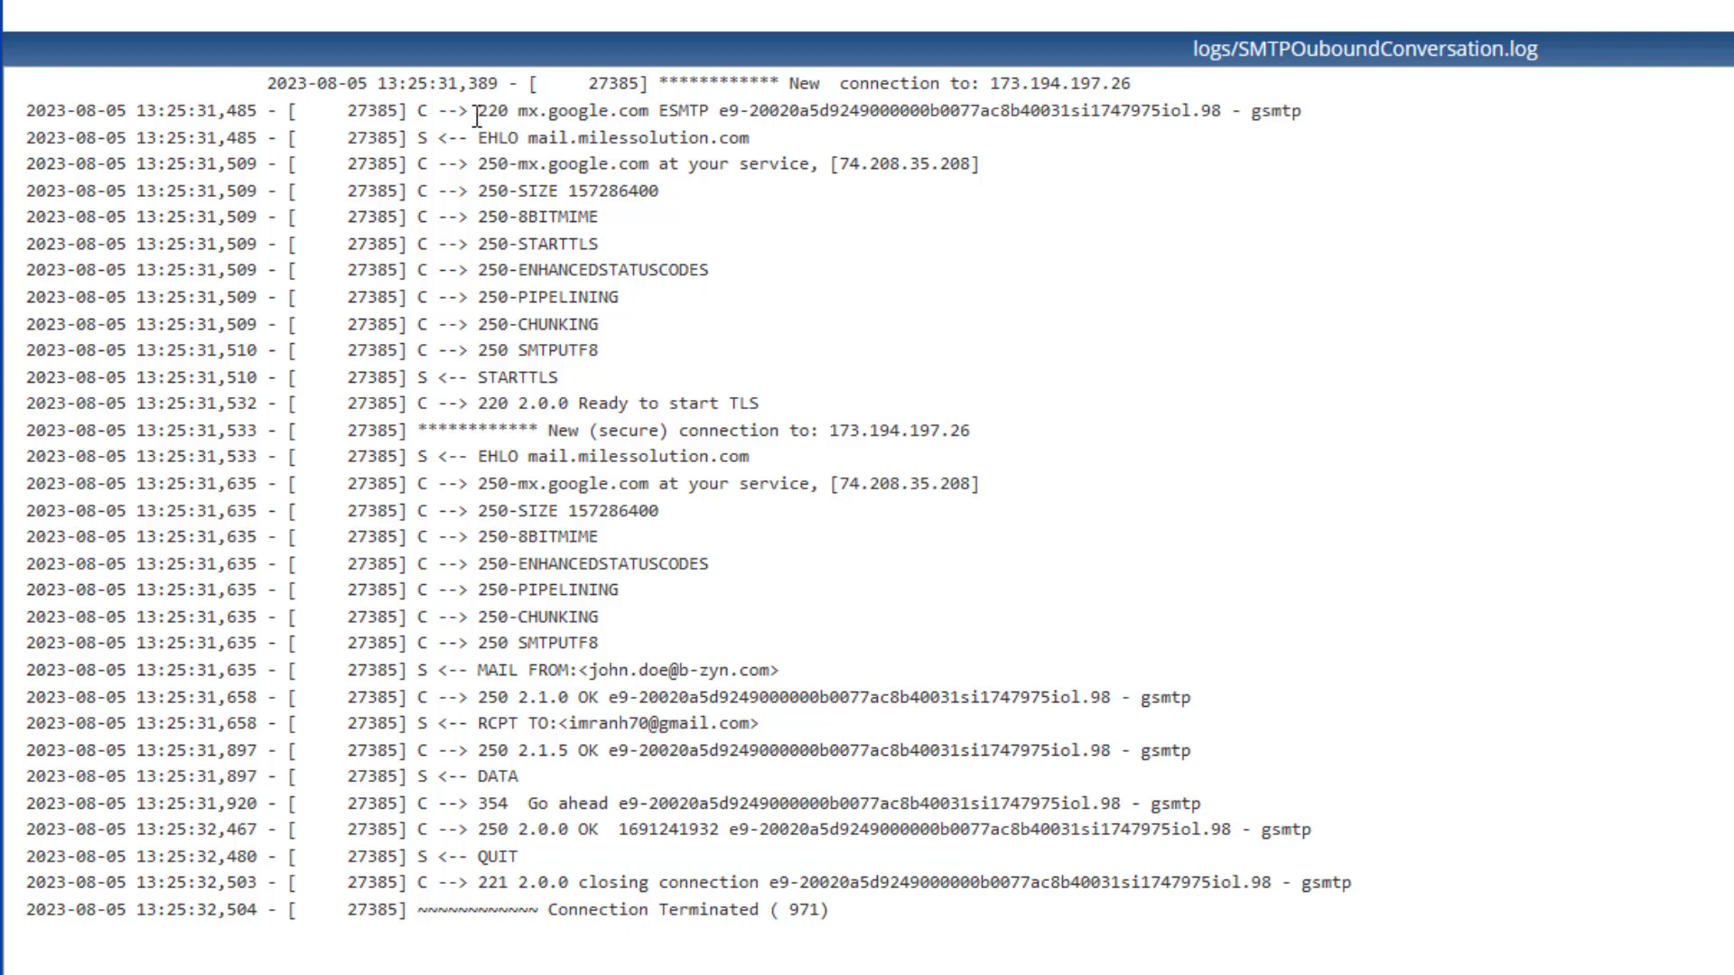
drag(615, 251, 489, 250)
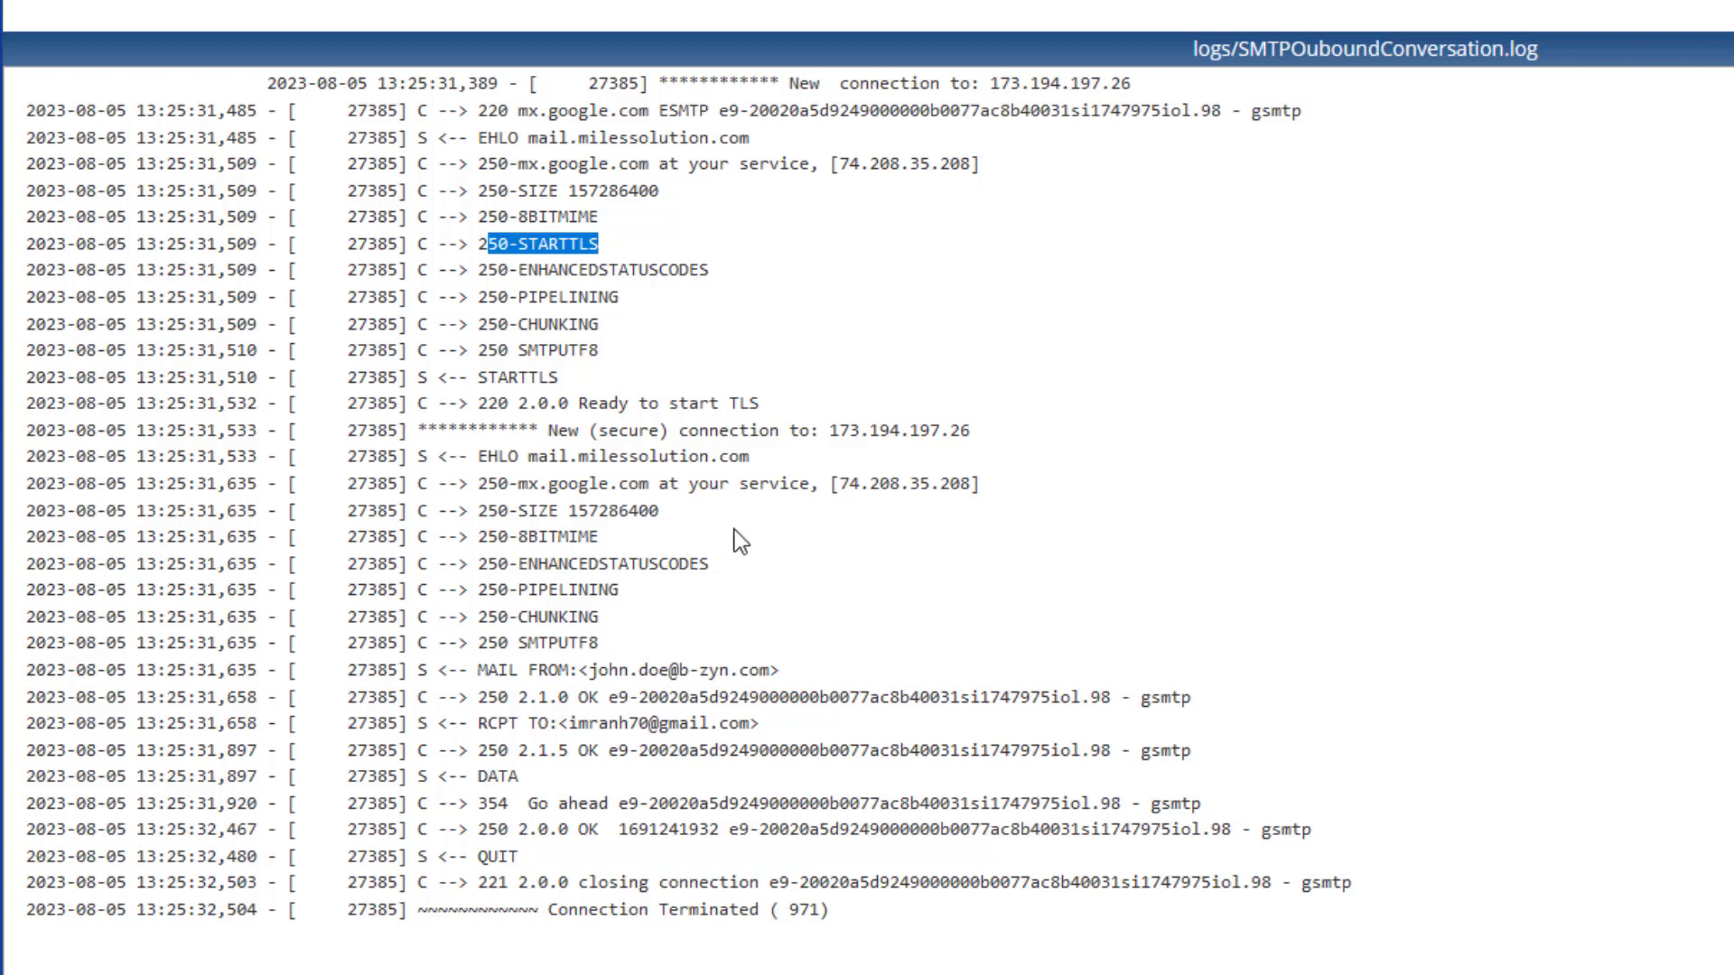
drag(540, 429, 776, 560)
click(776, 560)
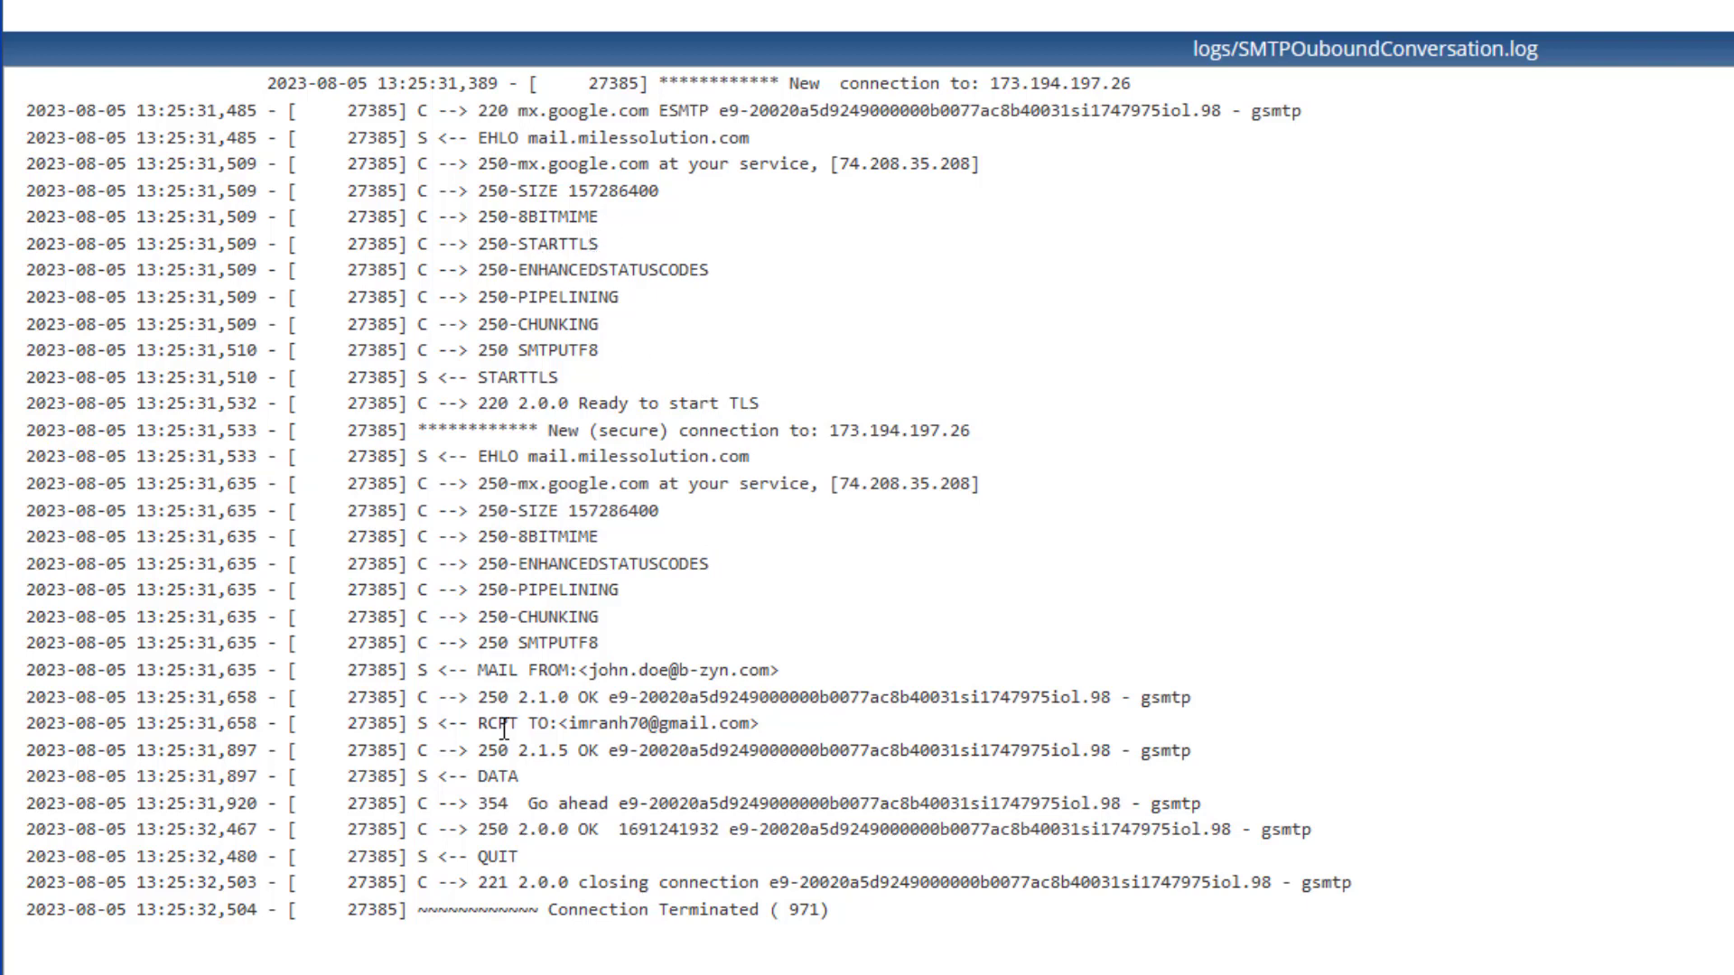
drag(495, 777, 418, 777)
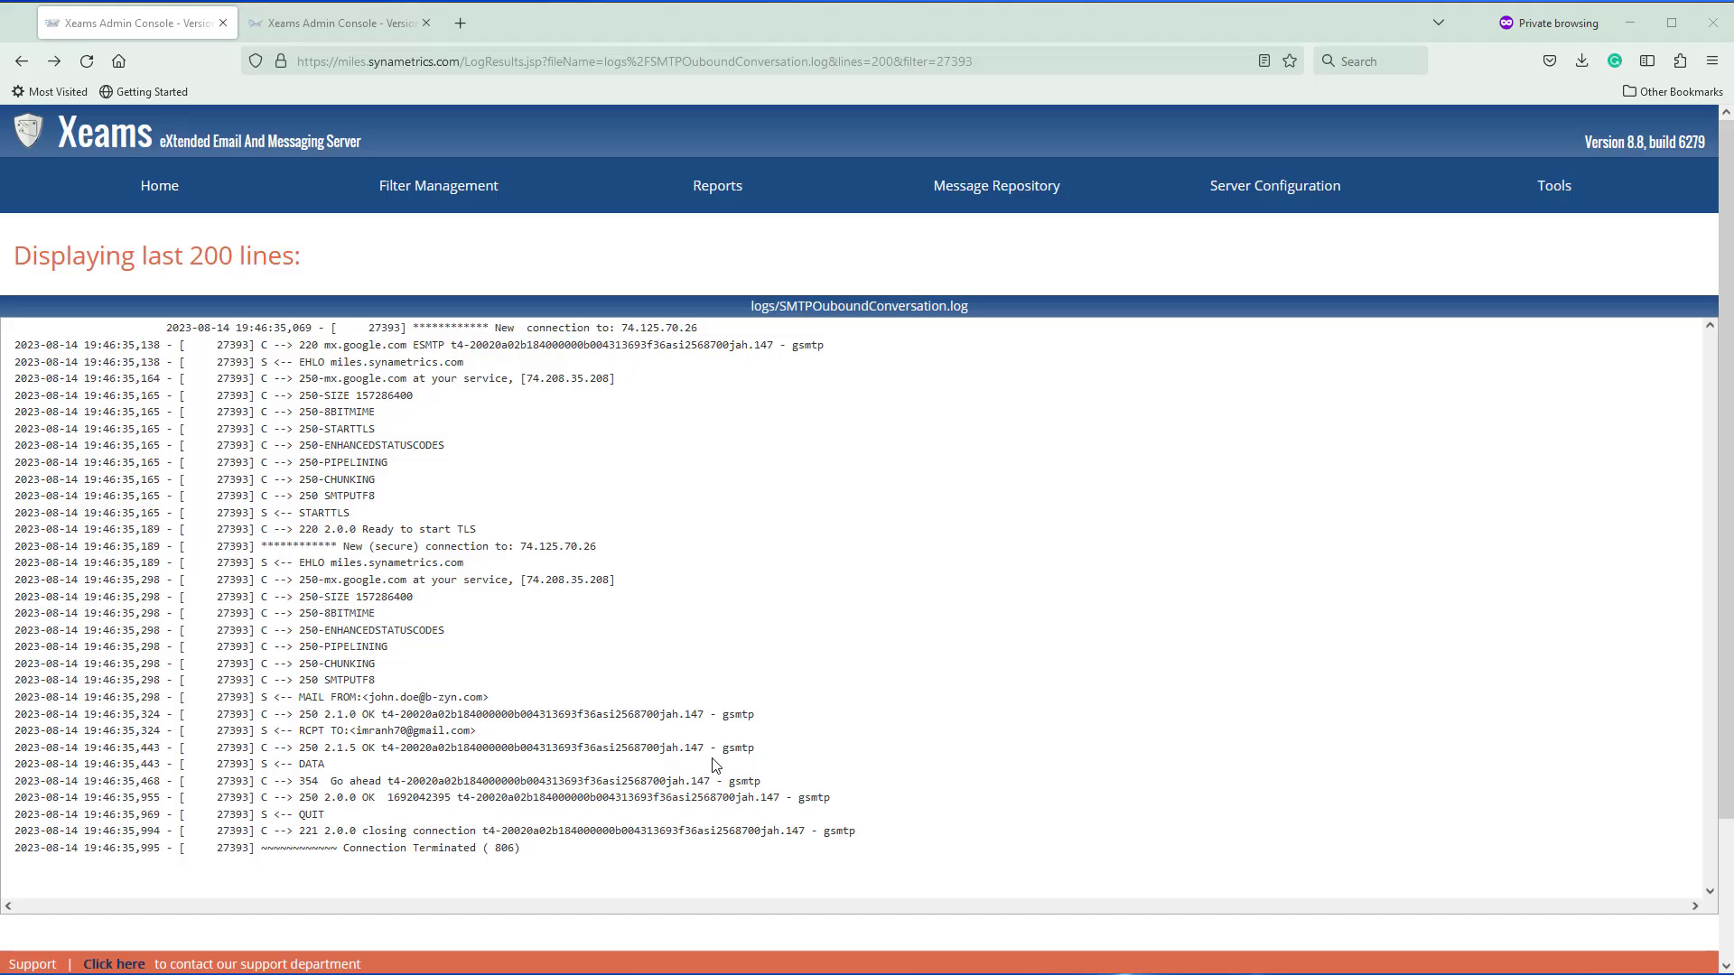
mouse_move(714, 195)
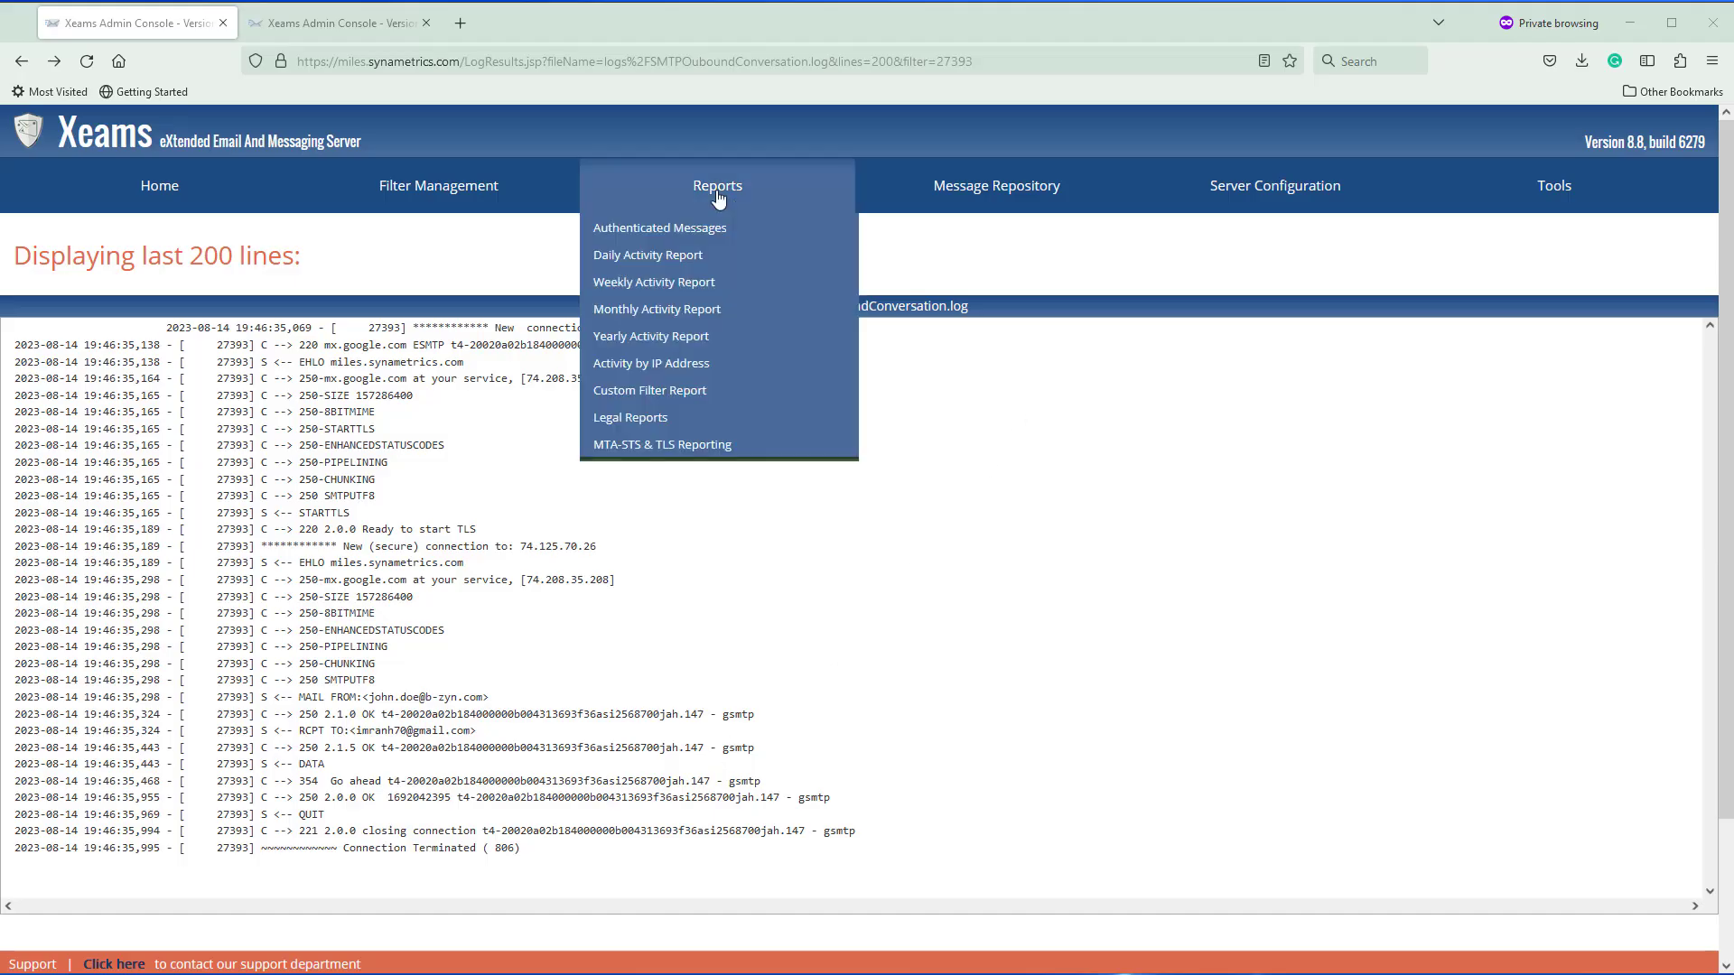
click(673, 447)
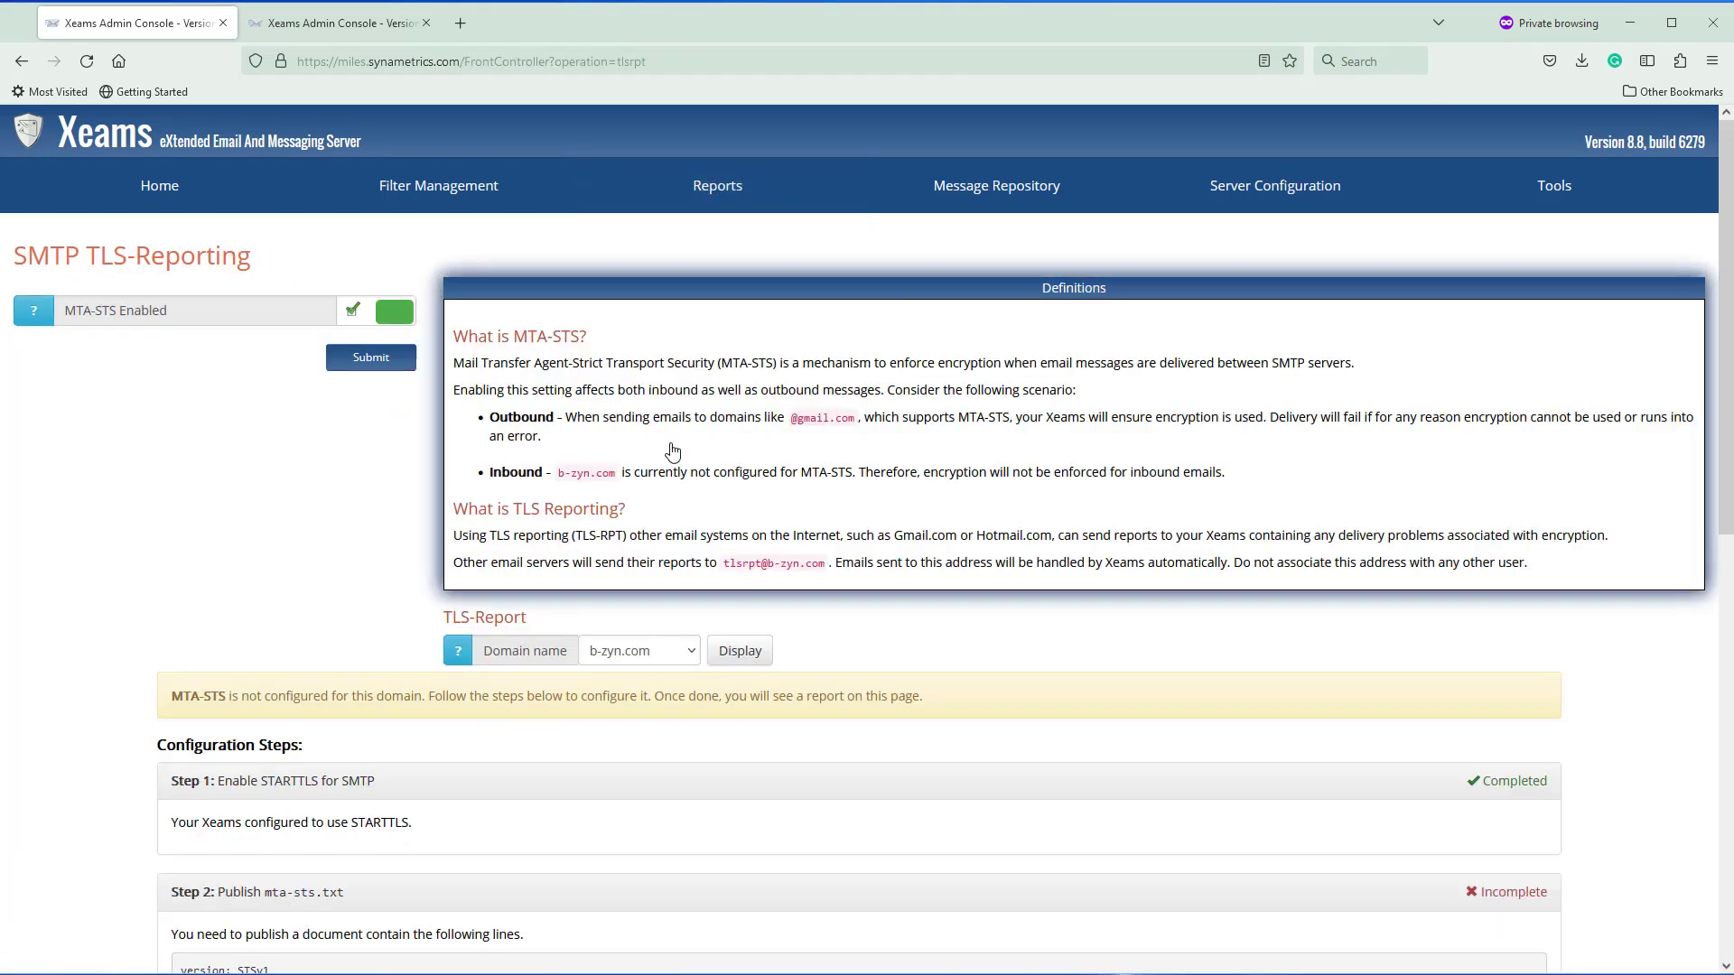
scroll(921, 593, down, 3)
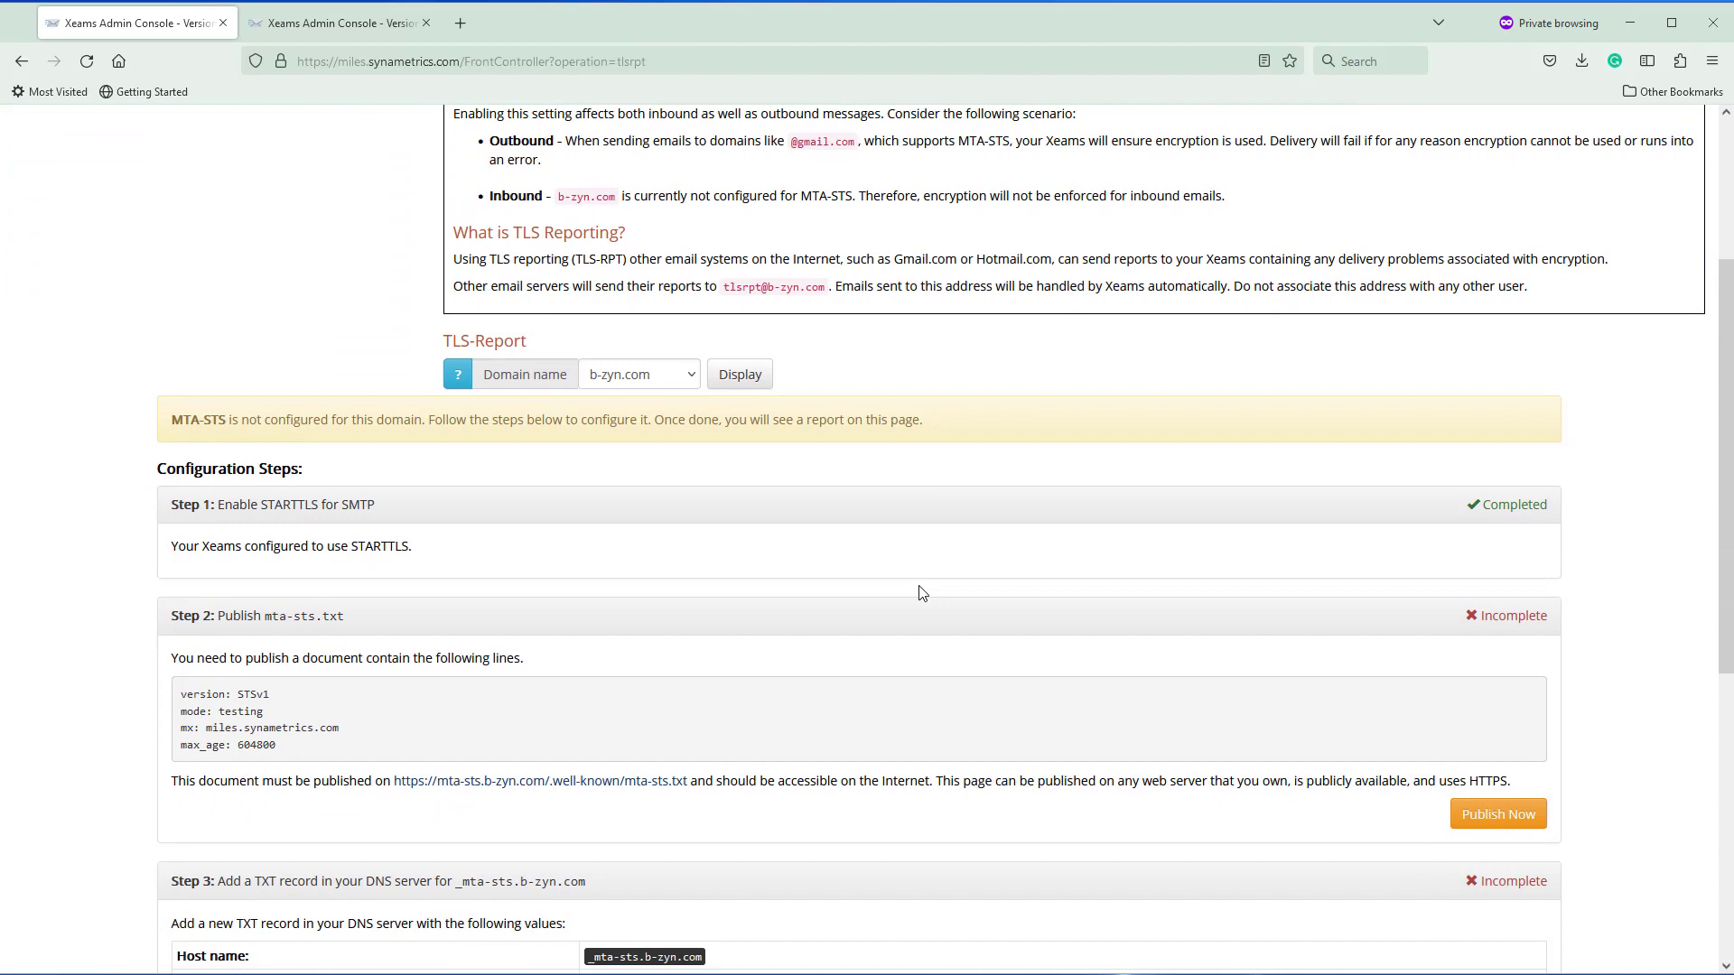
scroll(921, 592, down, 4)
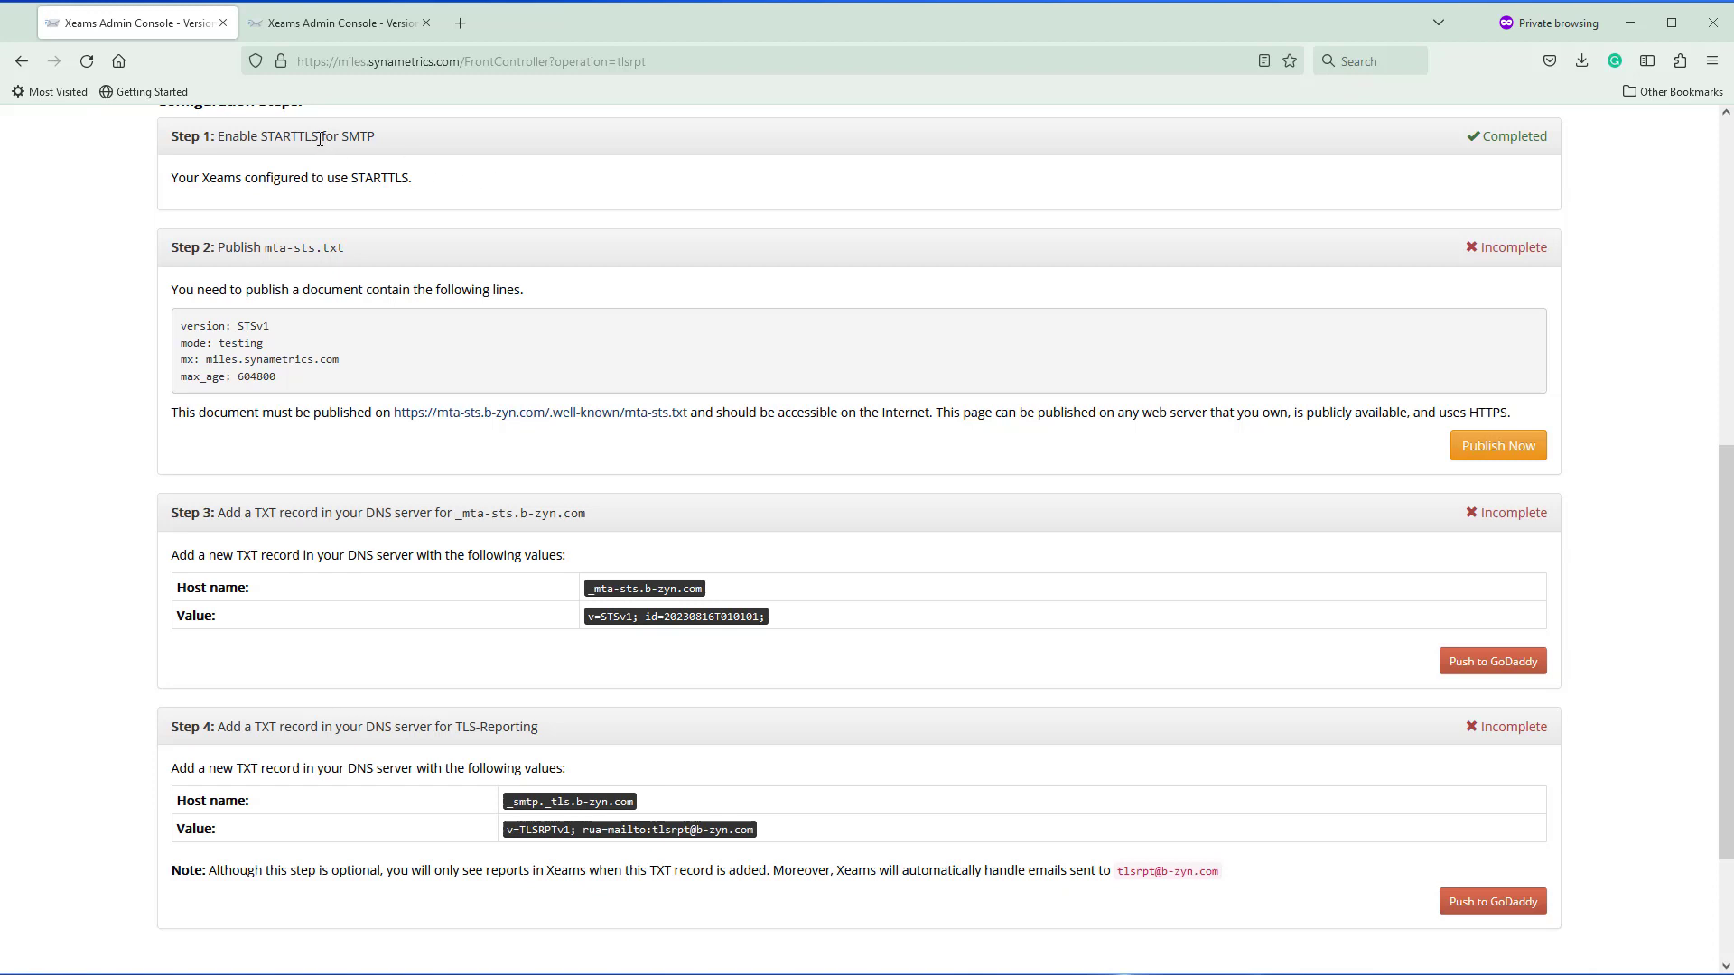
drag(320, 139, 268, 133)
drag(265, 250, 349, 247)
drag(394, 413, 690, 428)
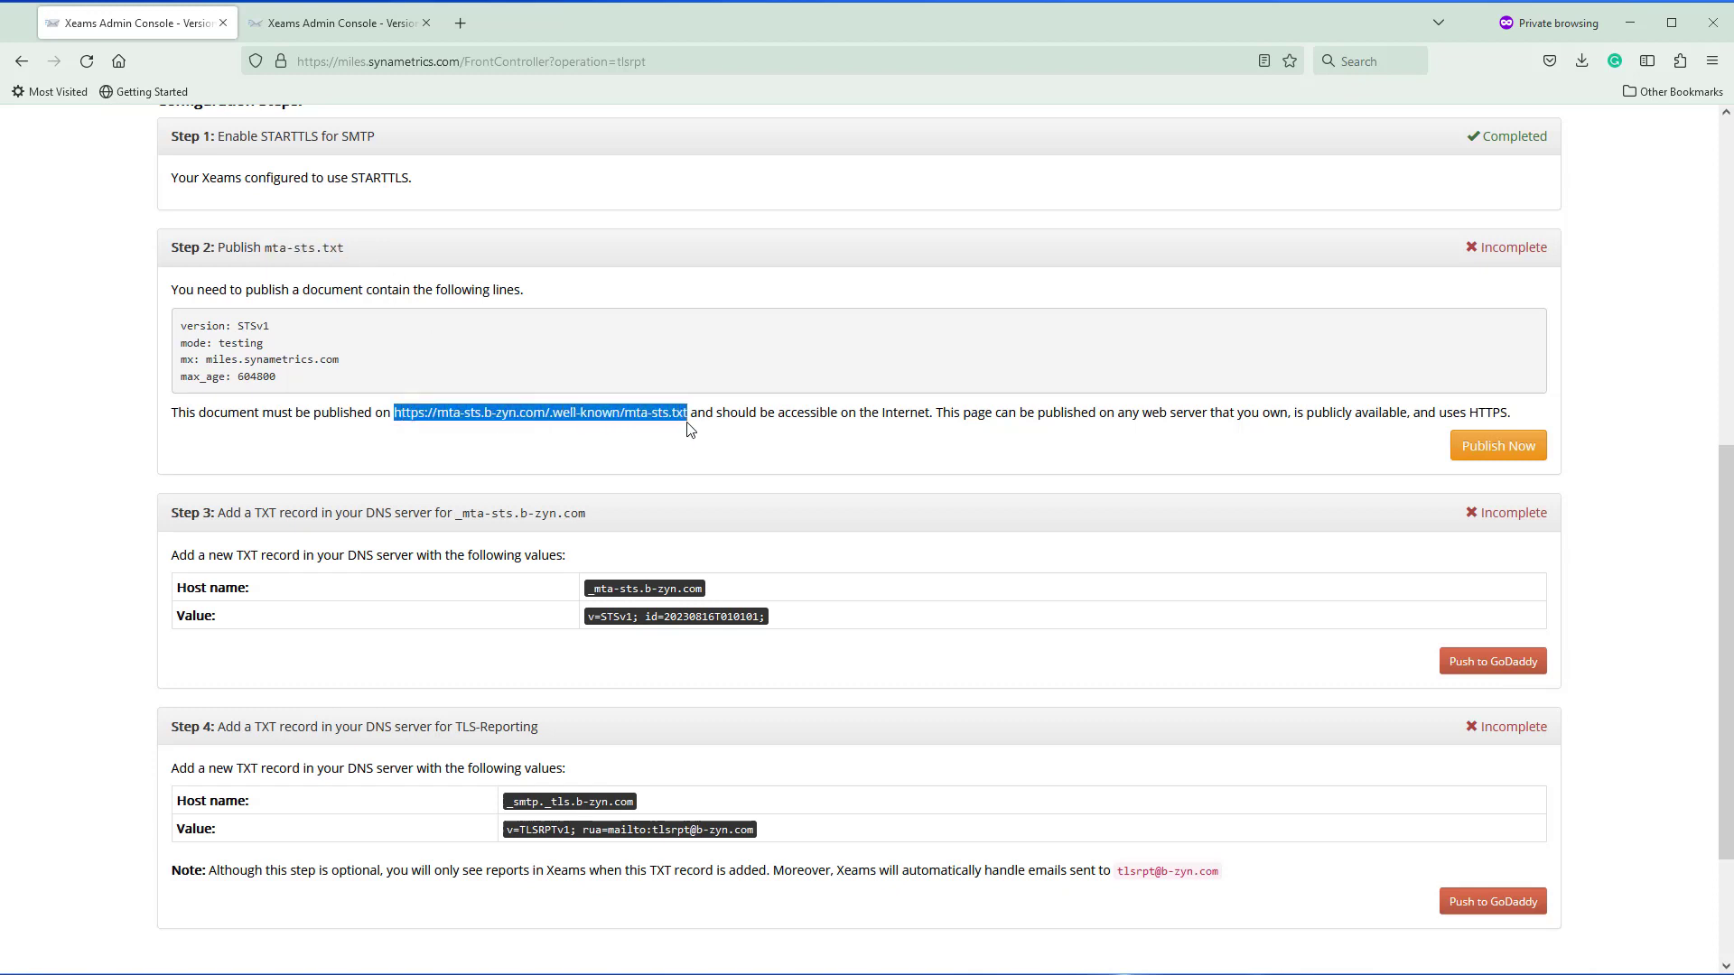
click(510, 455)
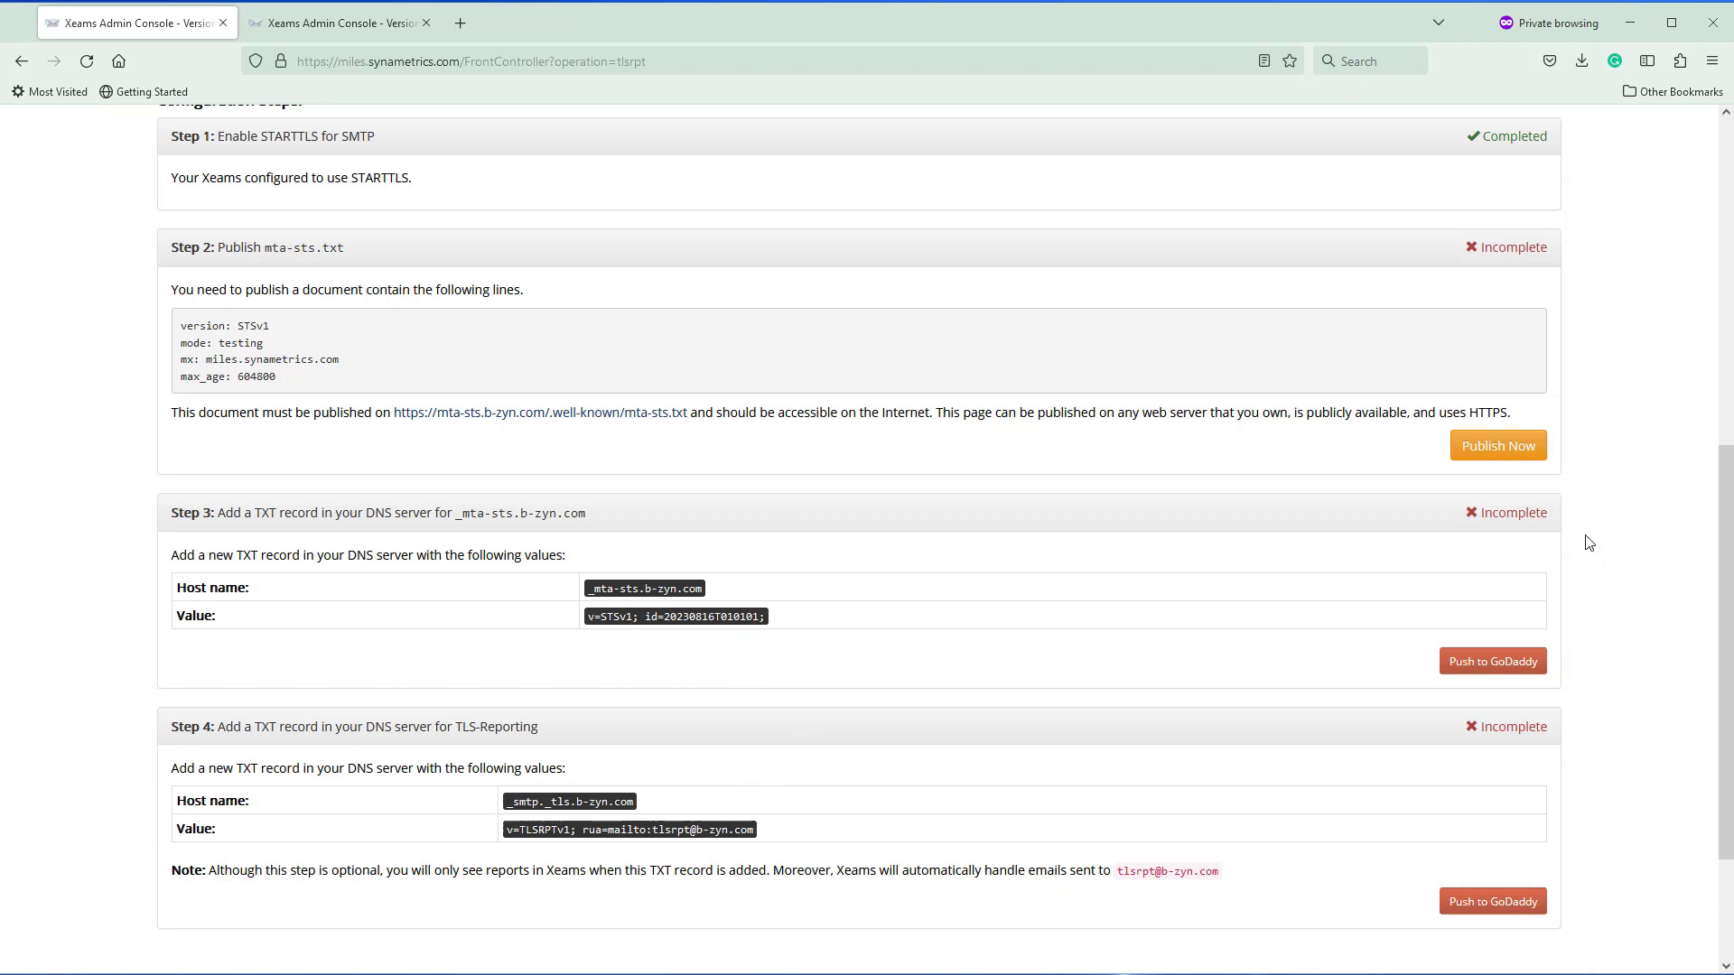
Open Publish Now and review its three requirements, including host mta-sts.b-zyn.com
click(1479, 452)
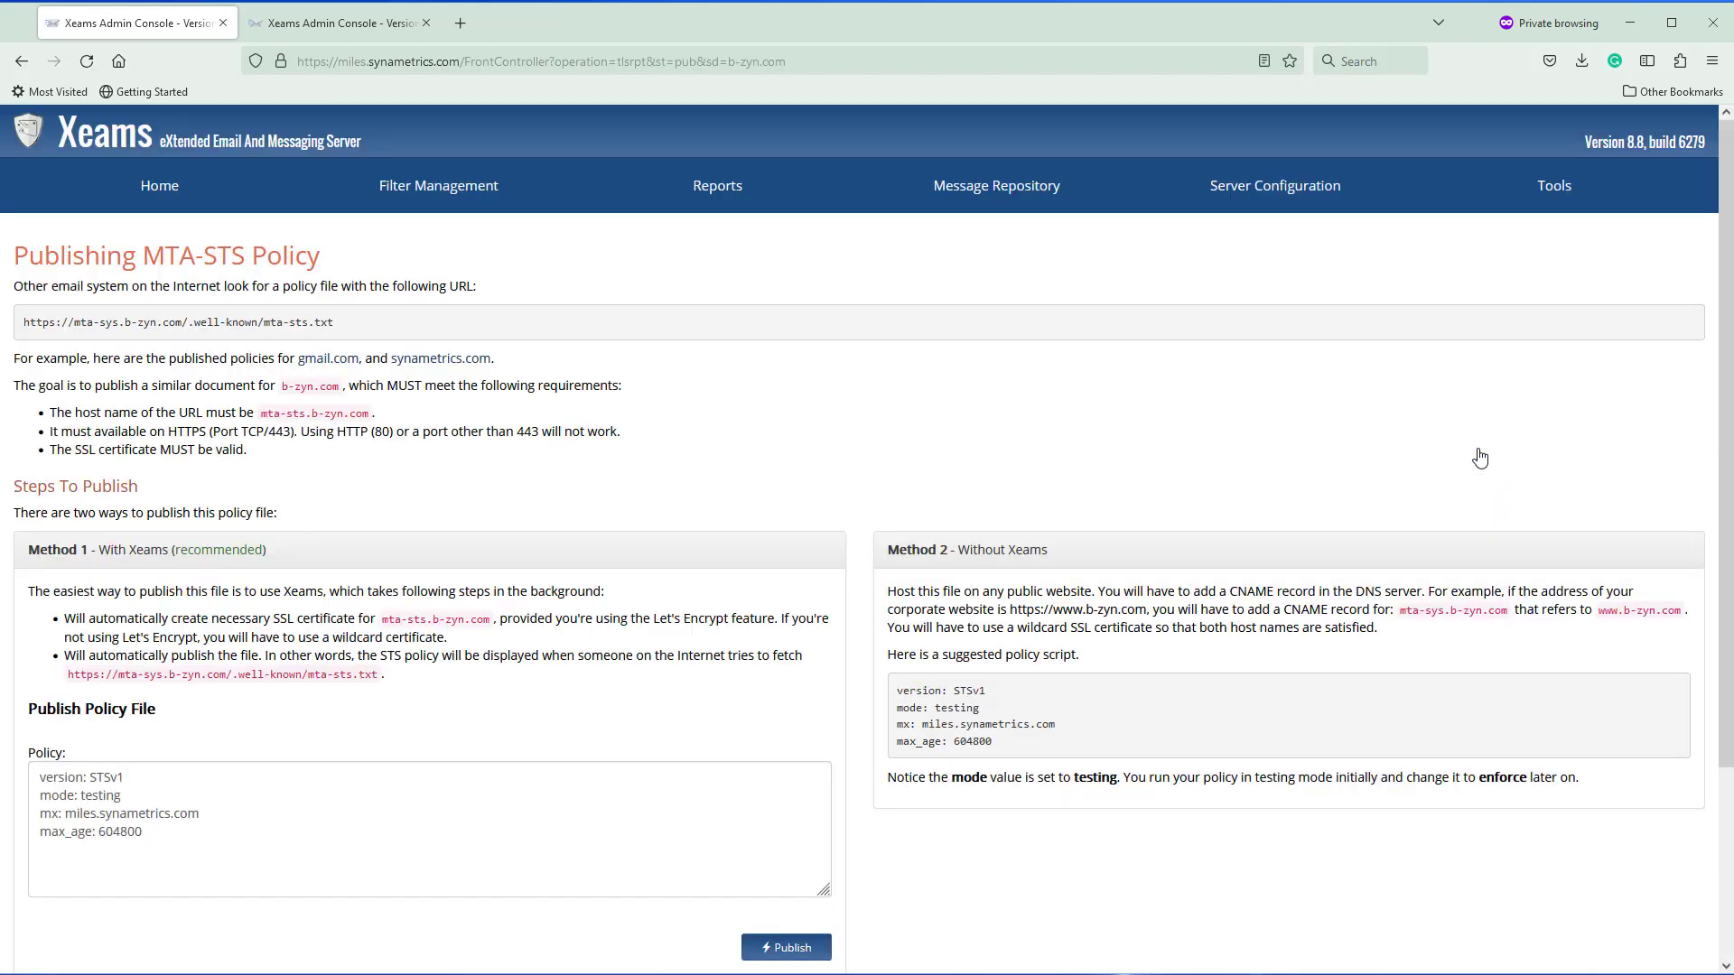
scroll(1480, 457, down, 2)
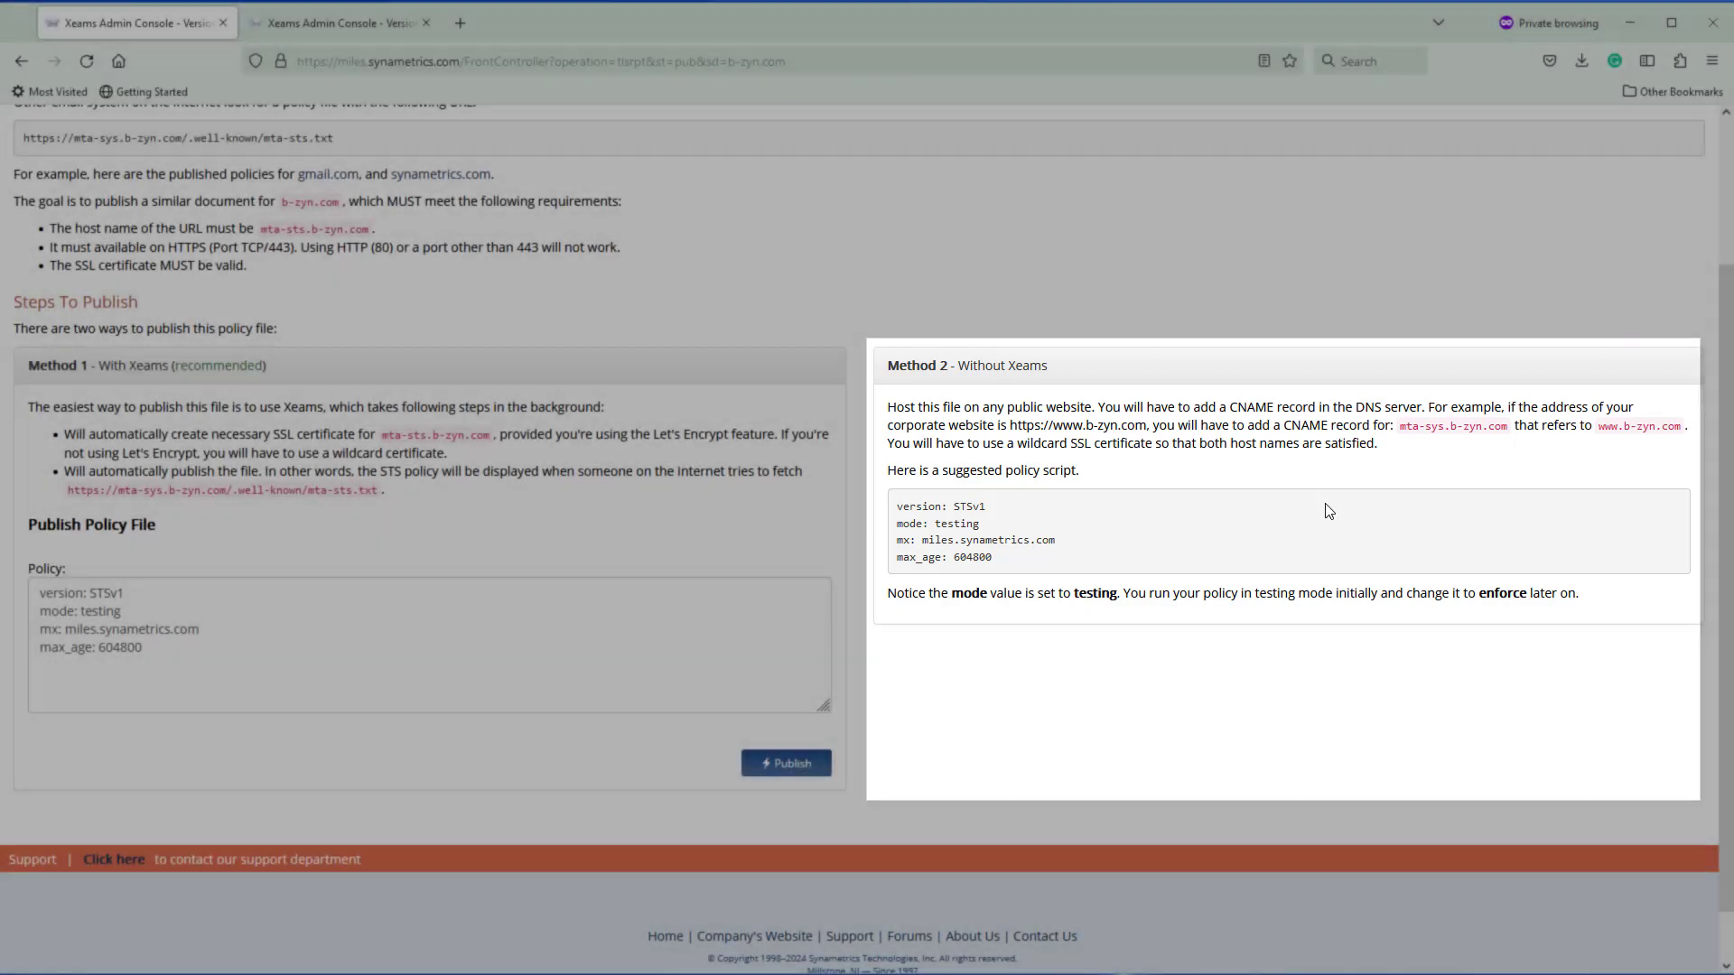
scroll(1057, 452, up, 2)
drag(277, 361, 49, 322)
click(342, 389)
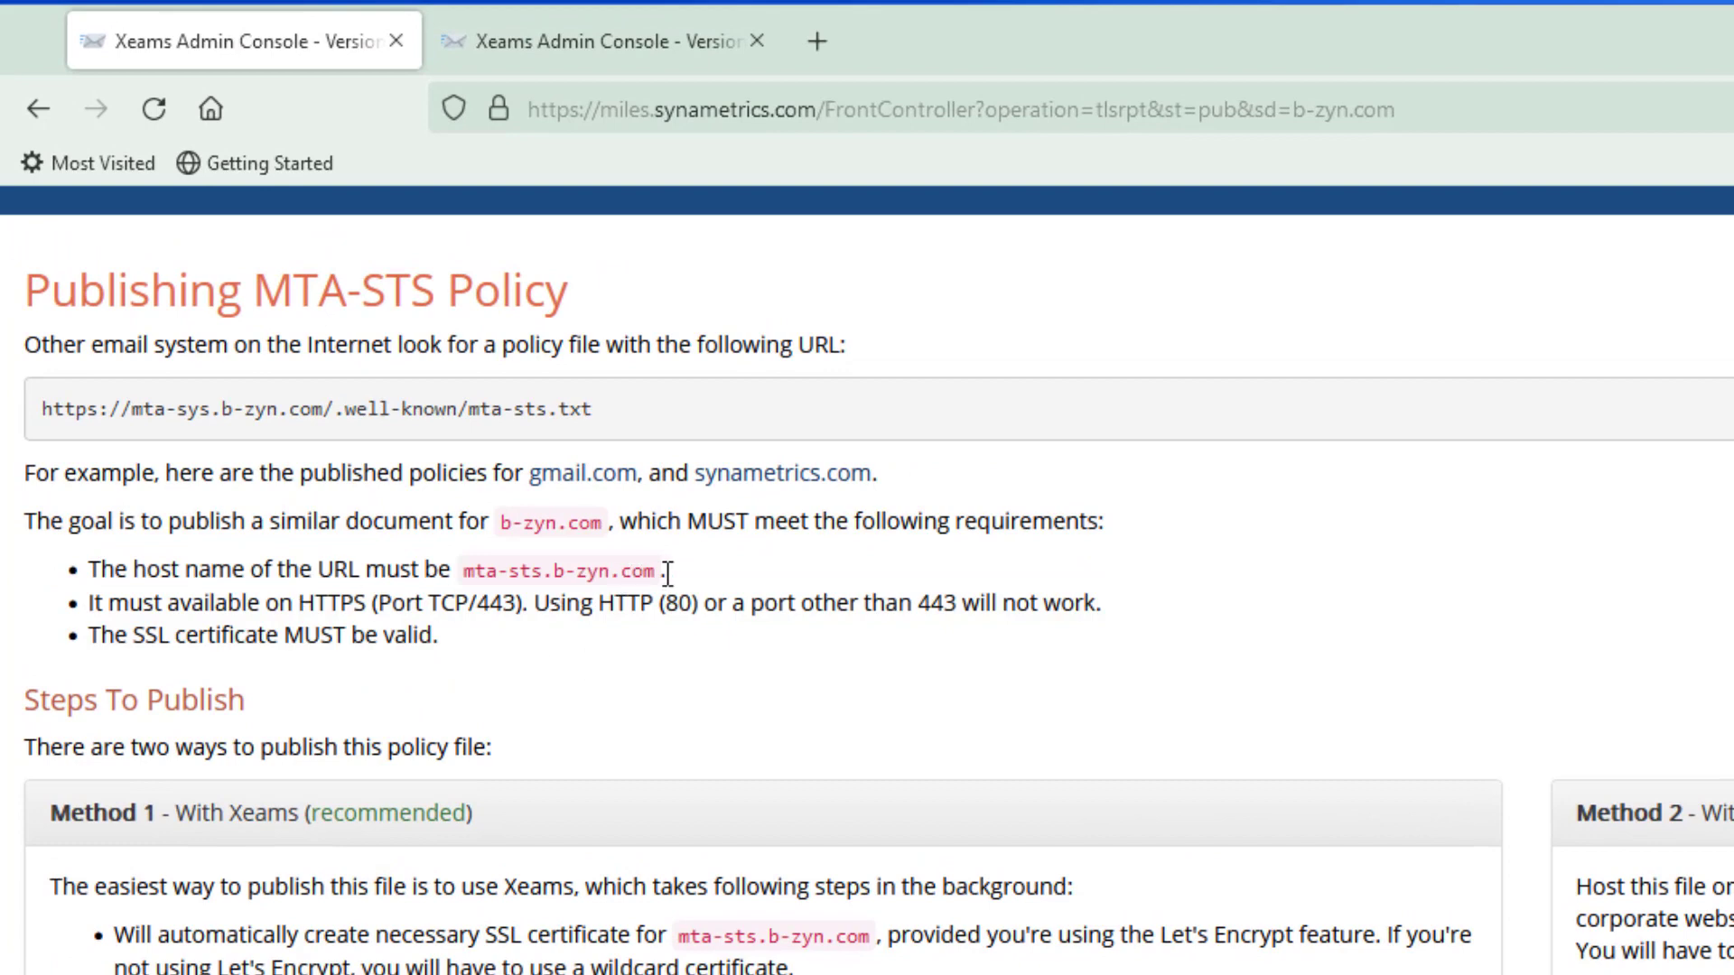
drag(666, 571, 497, 616)
click(542, 640)
click(488, 650)
drag(477, 643, 164, 570)
click(488, 658)
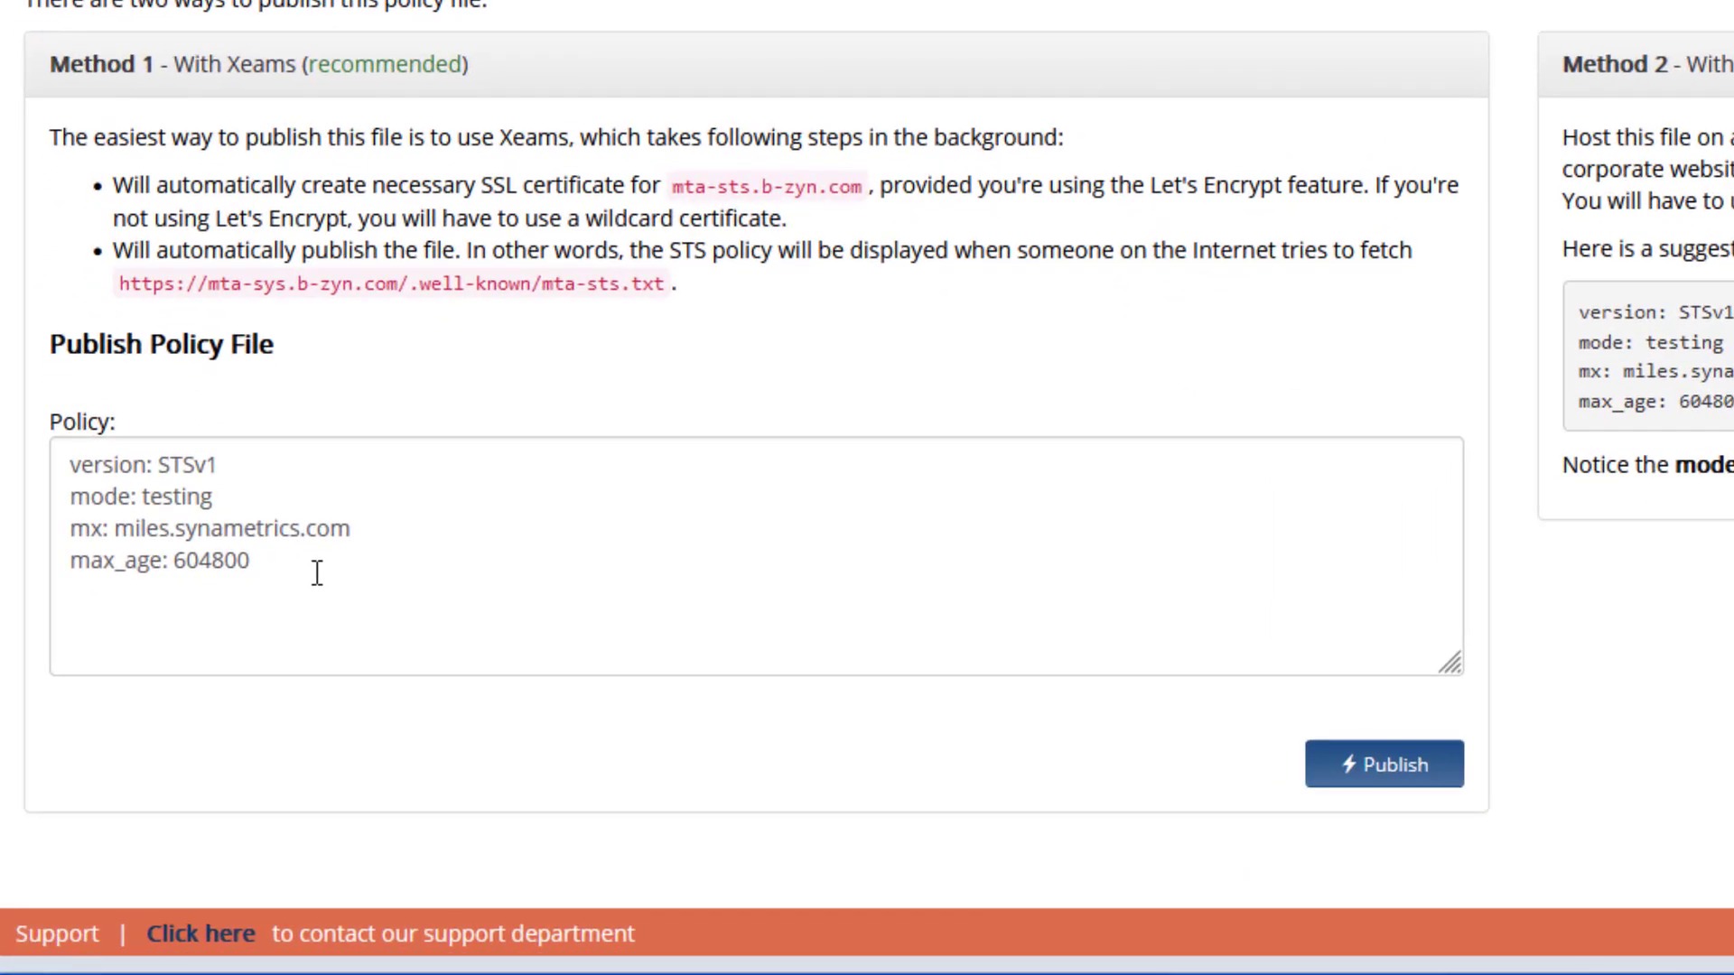
drag(317, 572, 69, 461)
click(388, 585)
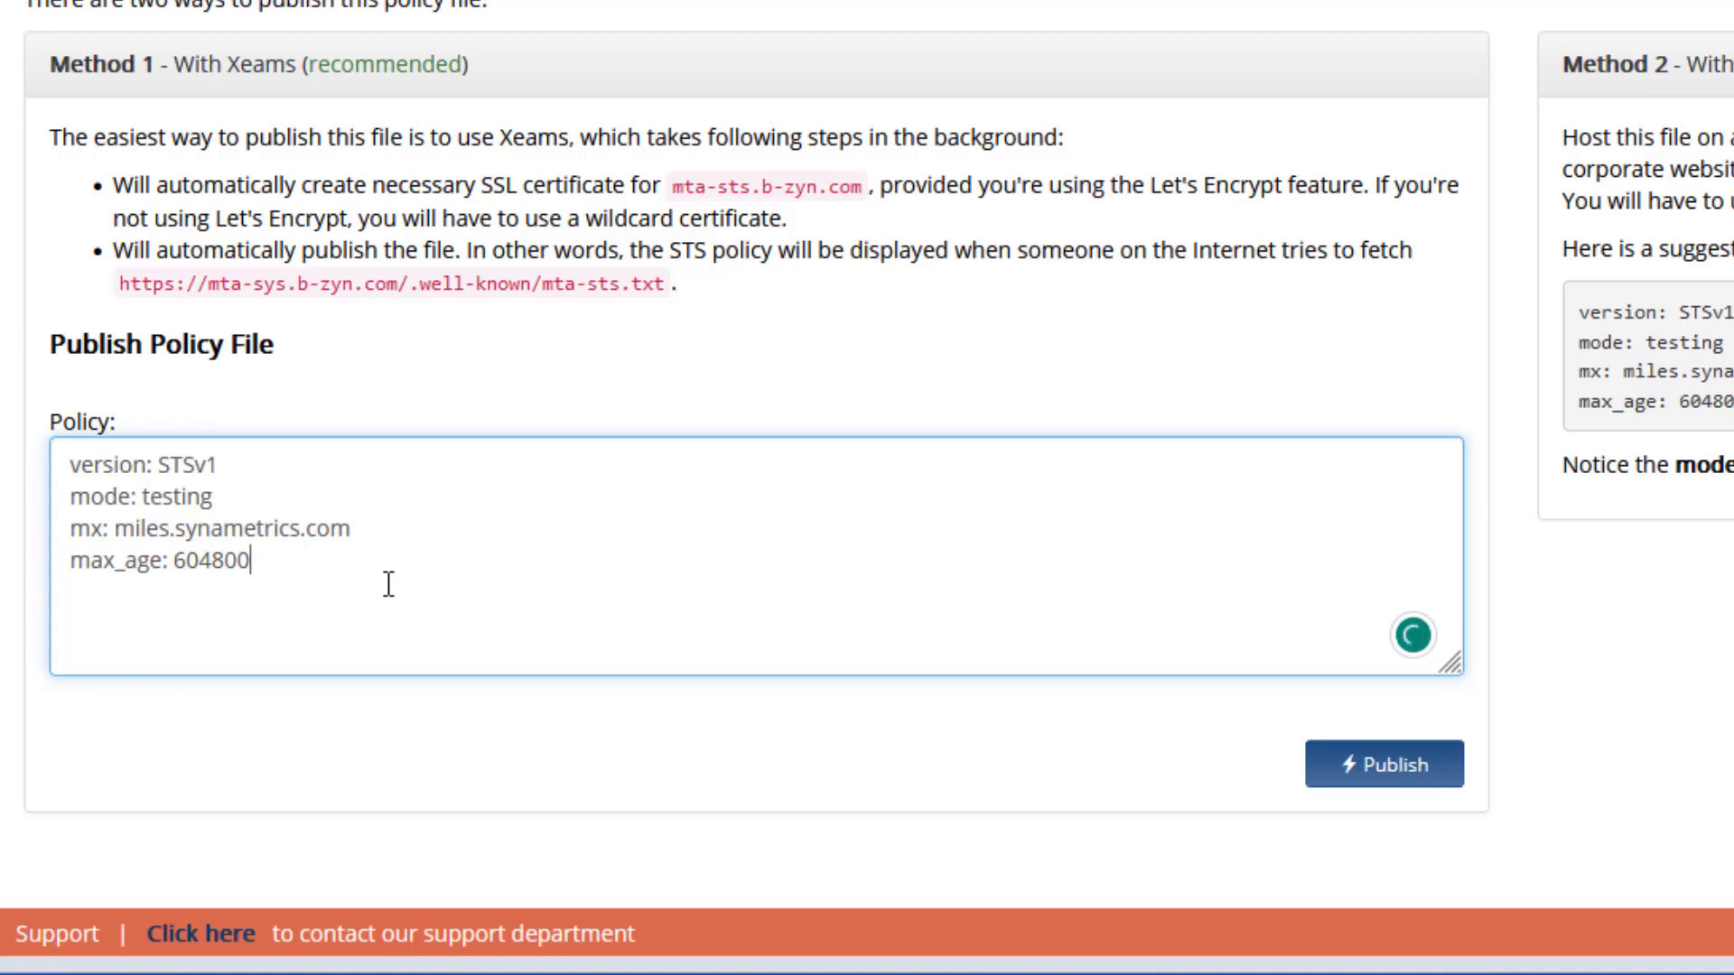
double_click(185, 496)
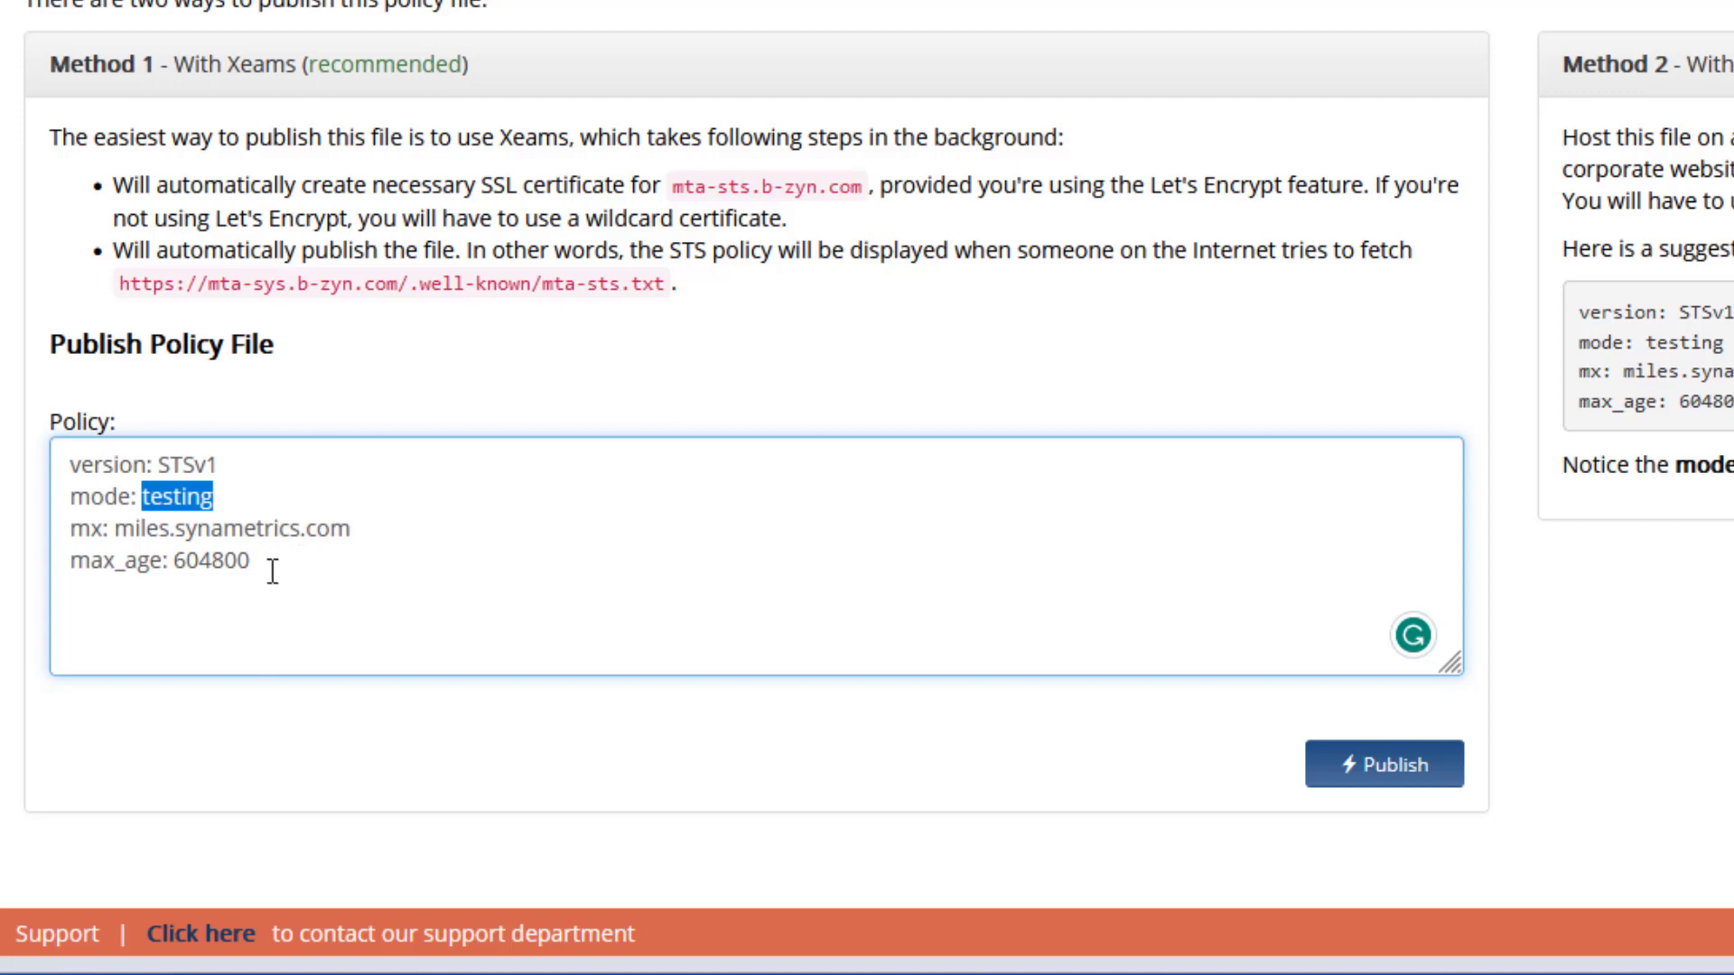
click(371, 531)
drag(351, 530, 61, 530)
click(391, 534)
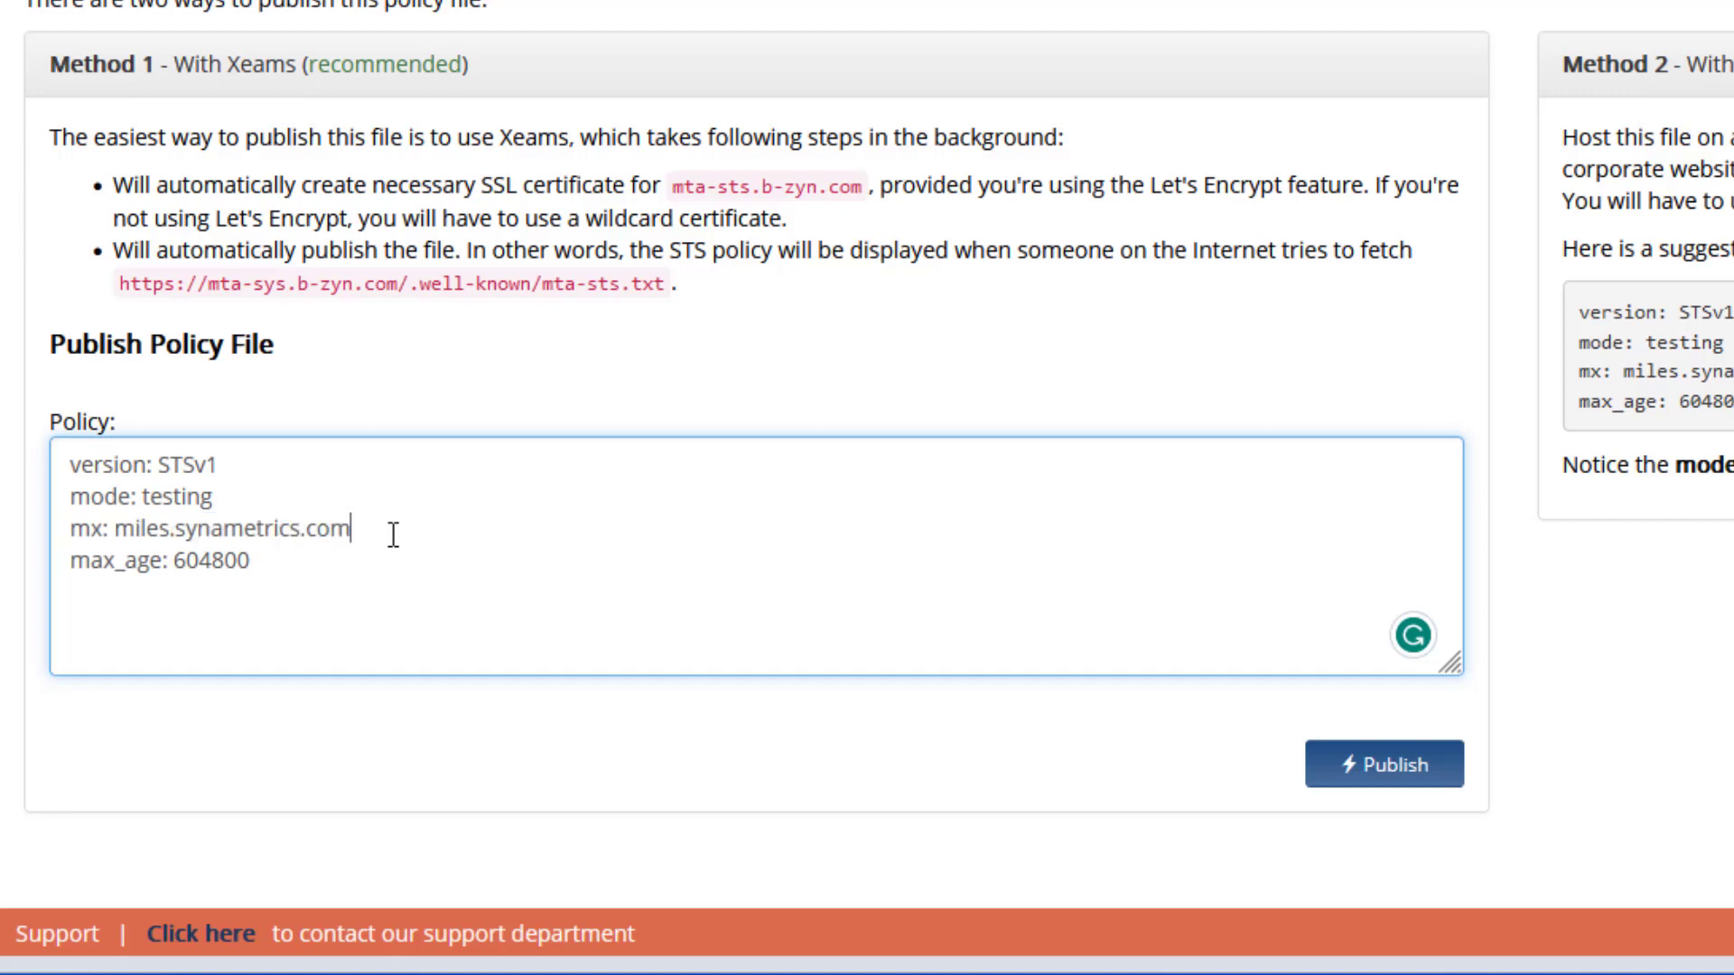
drag(383, 537, 45, 526)
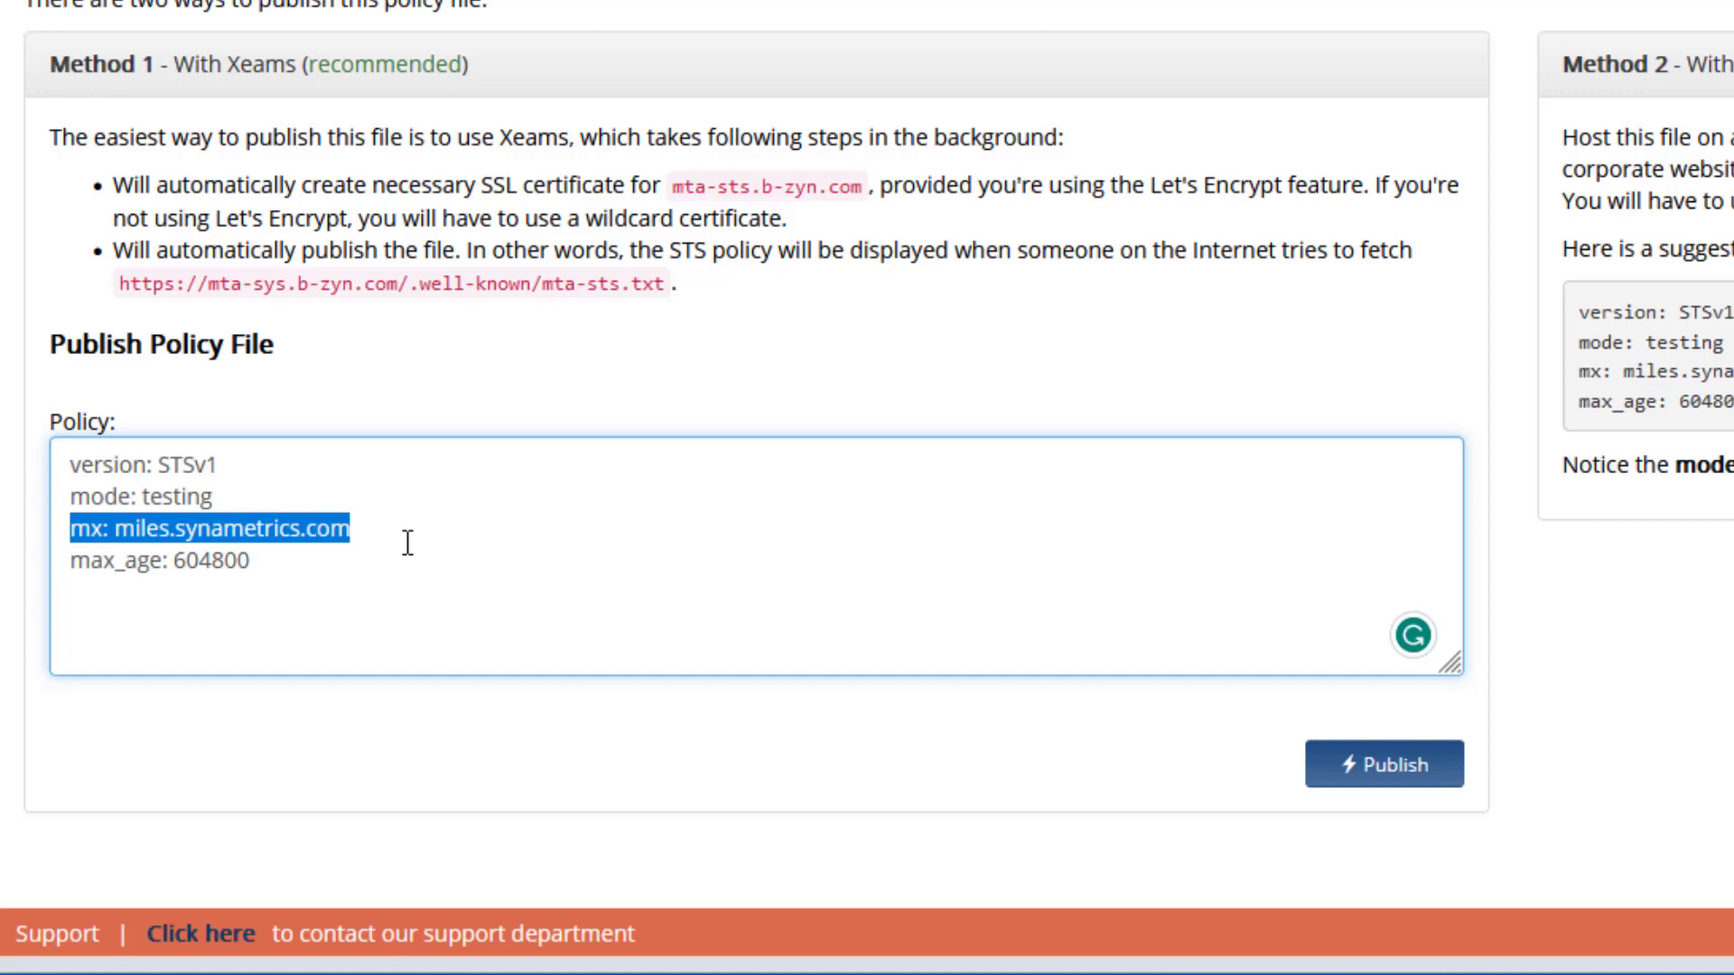
drag(268, 565, 174, 564)
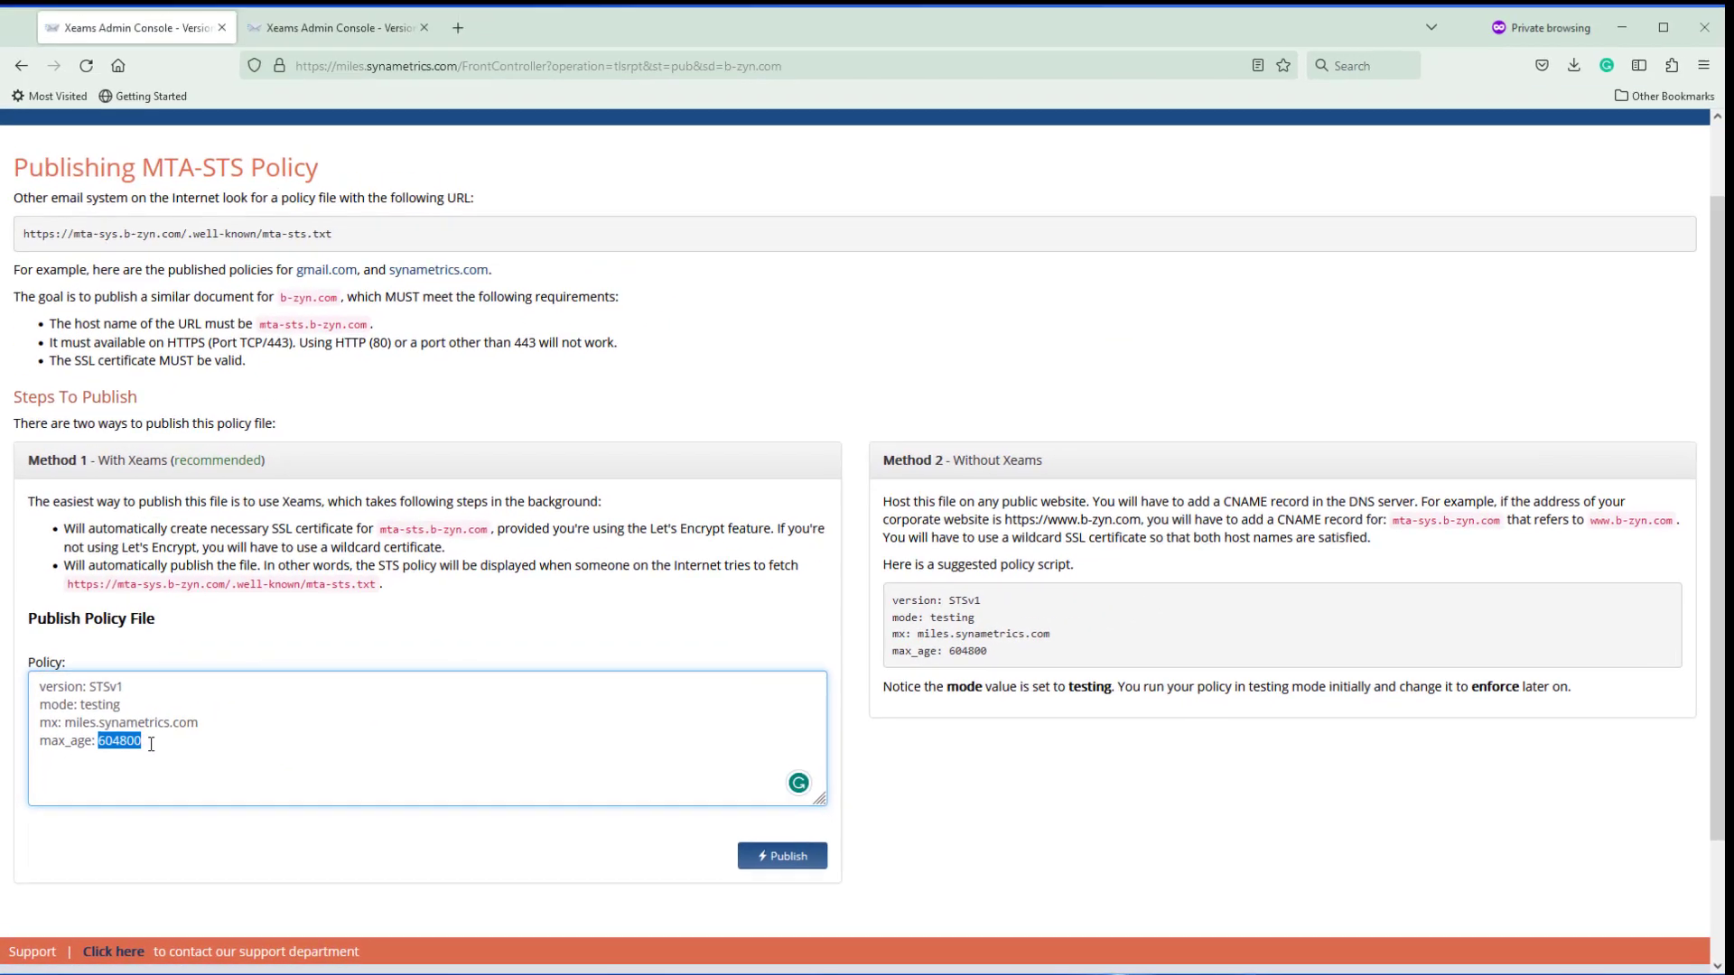
click(385, 605)
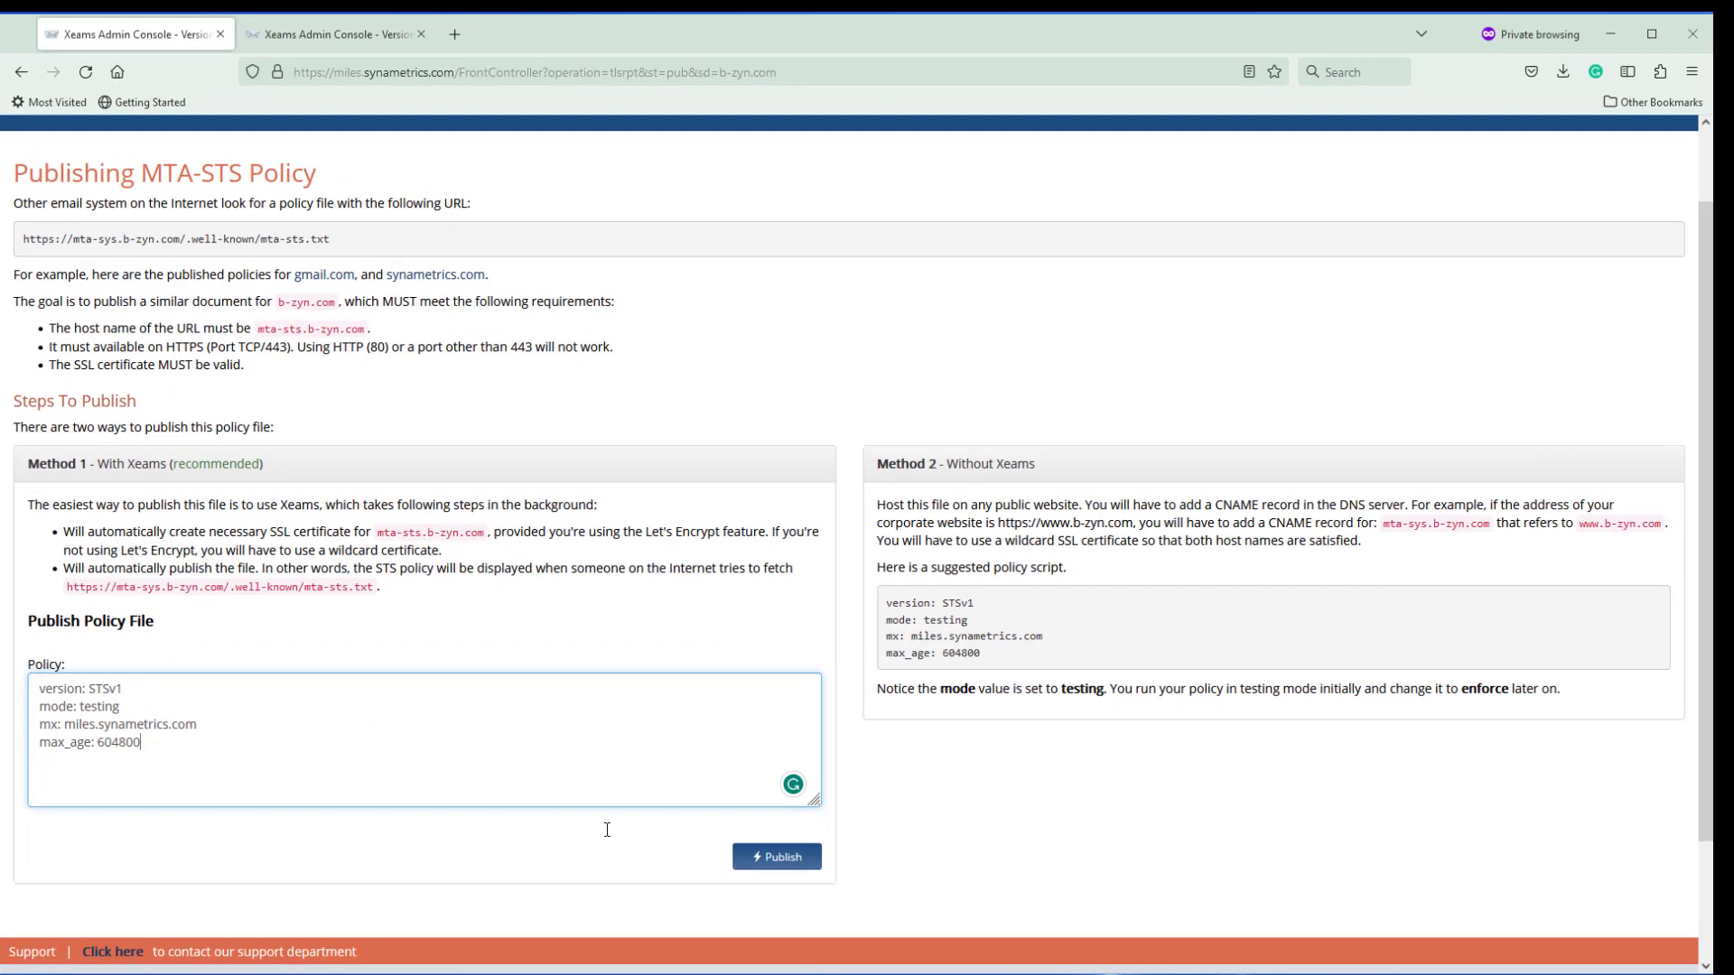
Publish the testing-mode MTA-STS policy and scroll through the Incomplete Tasks list
click(782, 858)
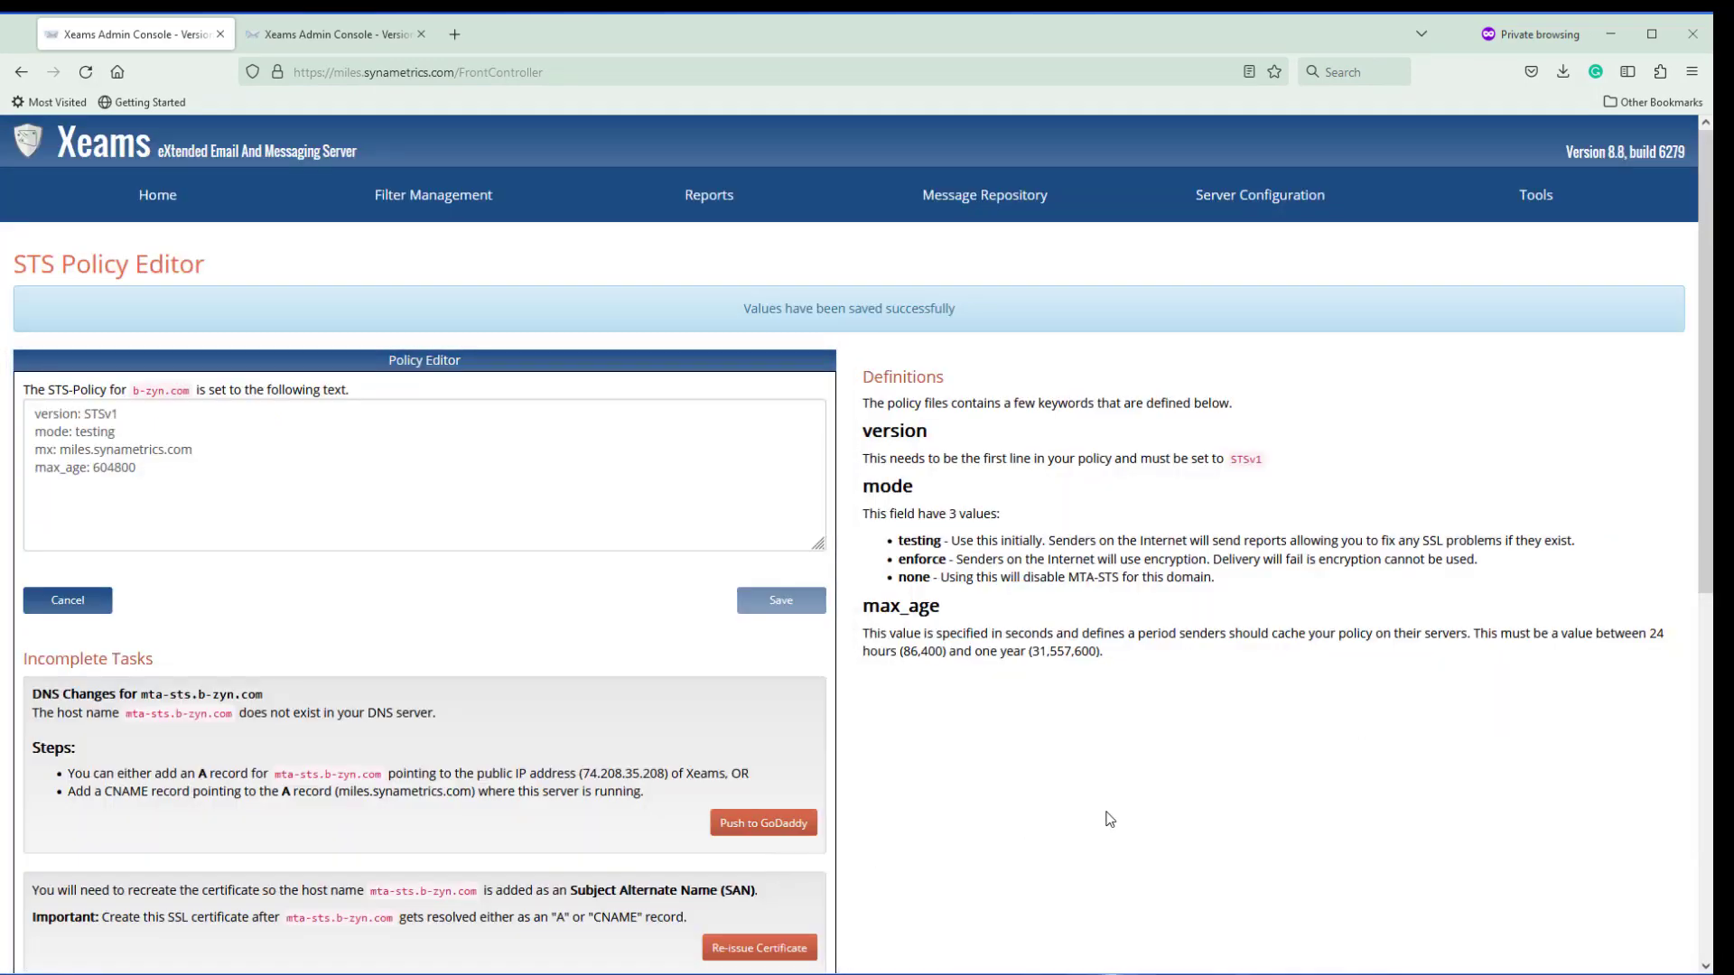
scroll(1110, 819, down, 2)
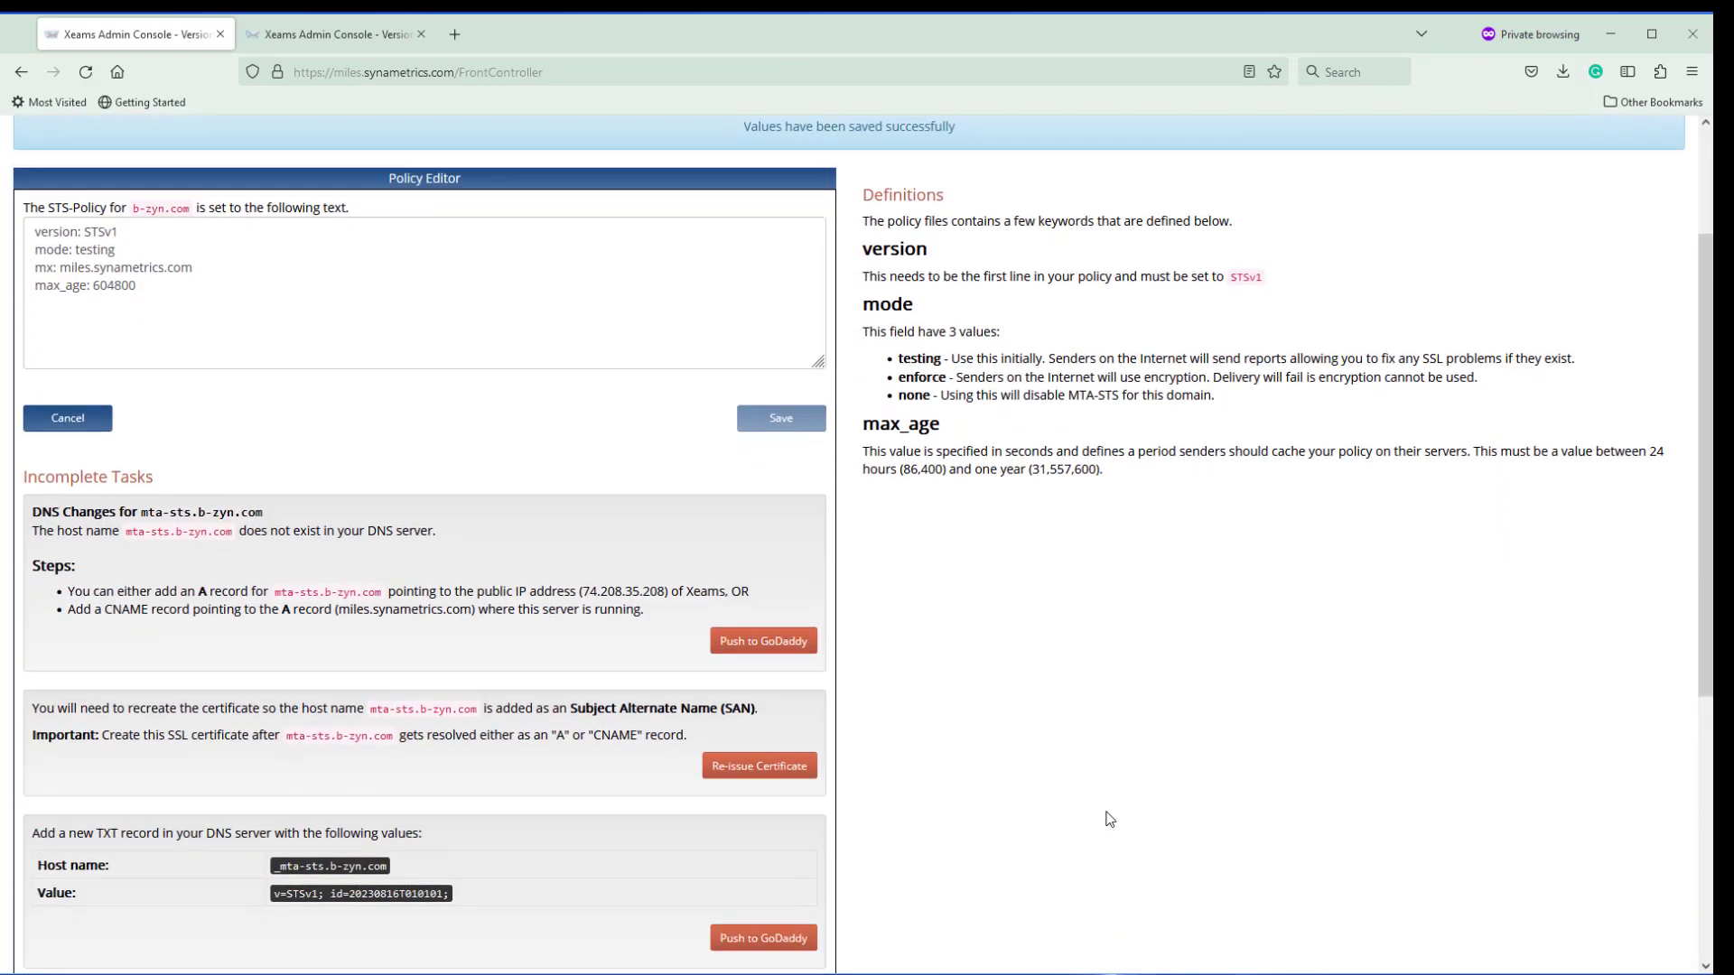
scroll(1110, 820, down, 2)
scroll(1110, 819, up, 1)
scroll(1110, 819, up, 1)
scroll(1110, 819, down, 1)
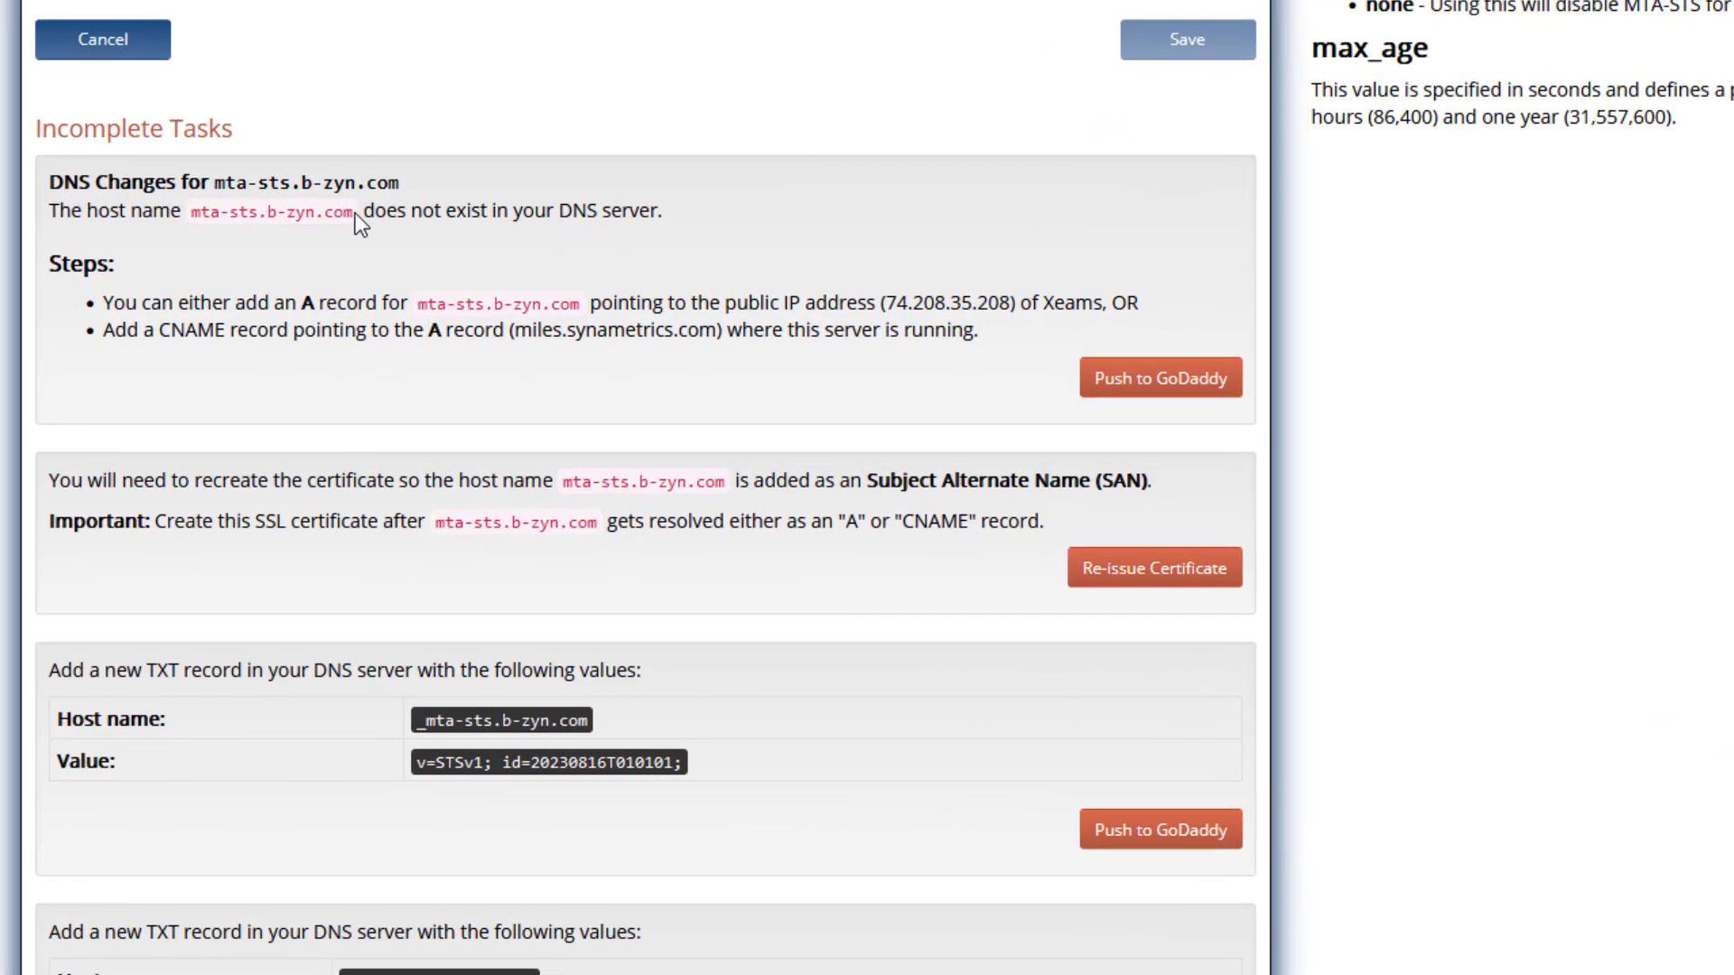
Highlight the host mta-sts.b-zyn.com reported as missing from DNS
drag(234, 439, 130, 440)
drag(196, 218, 189, 218)
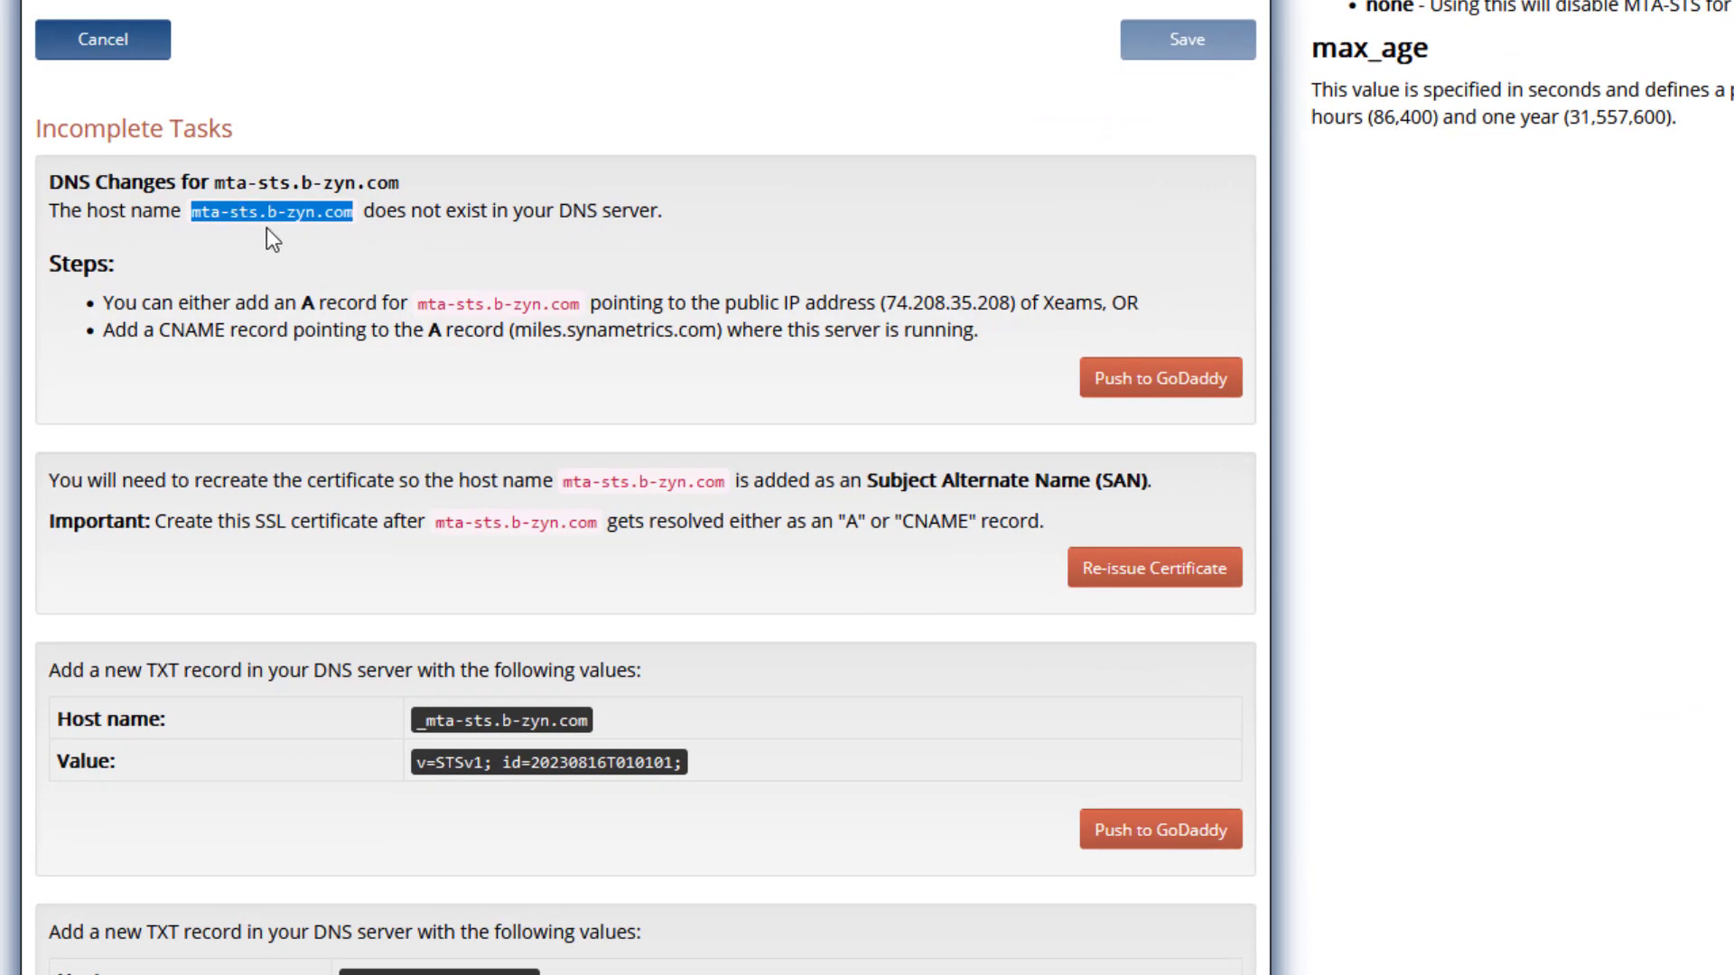
click(461, 259)
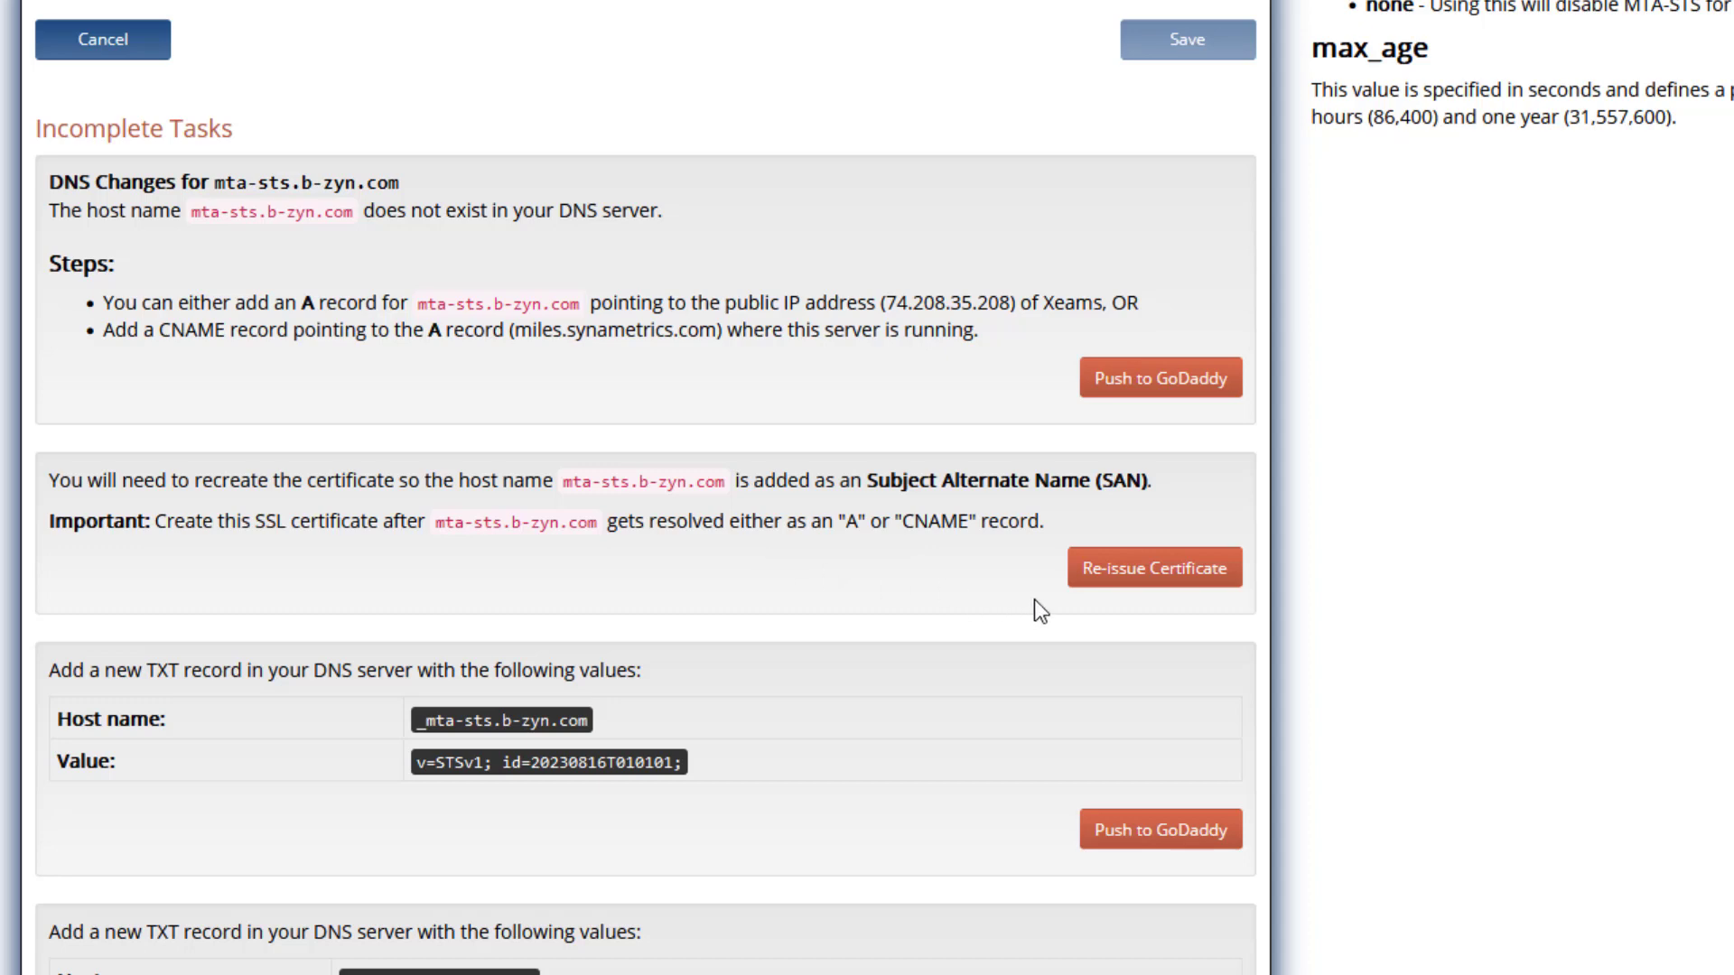
drag(357, 213, 188, 214)
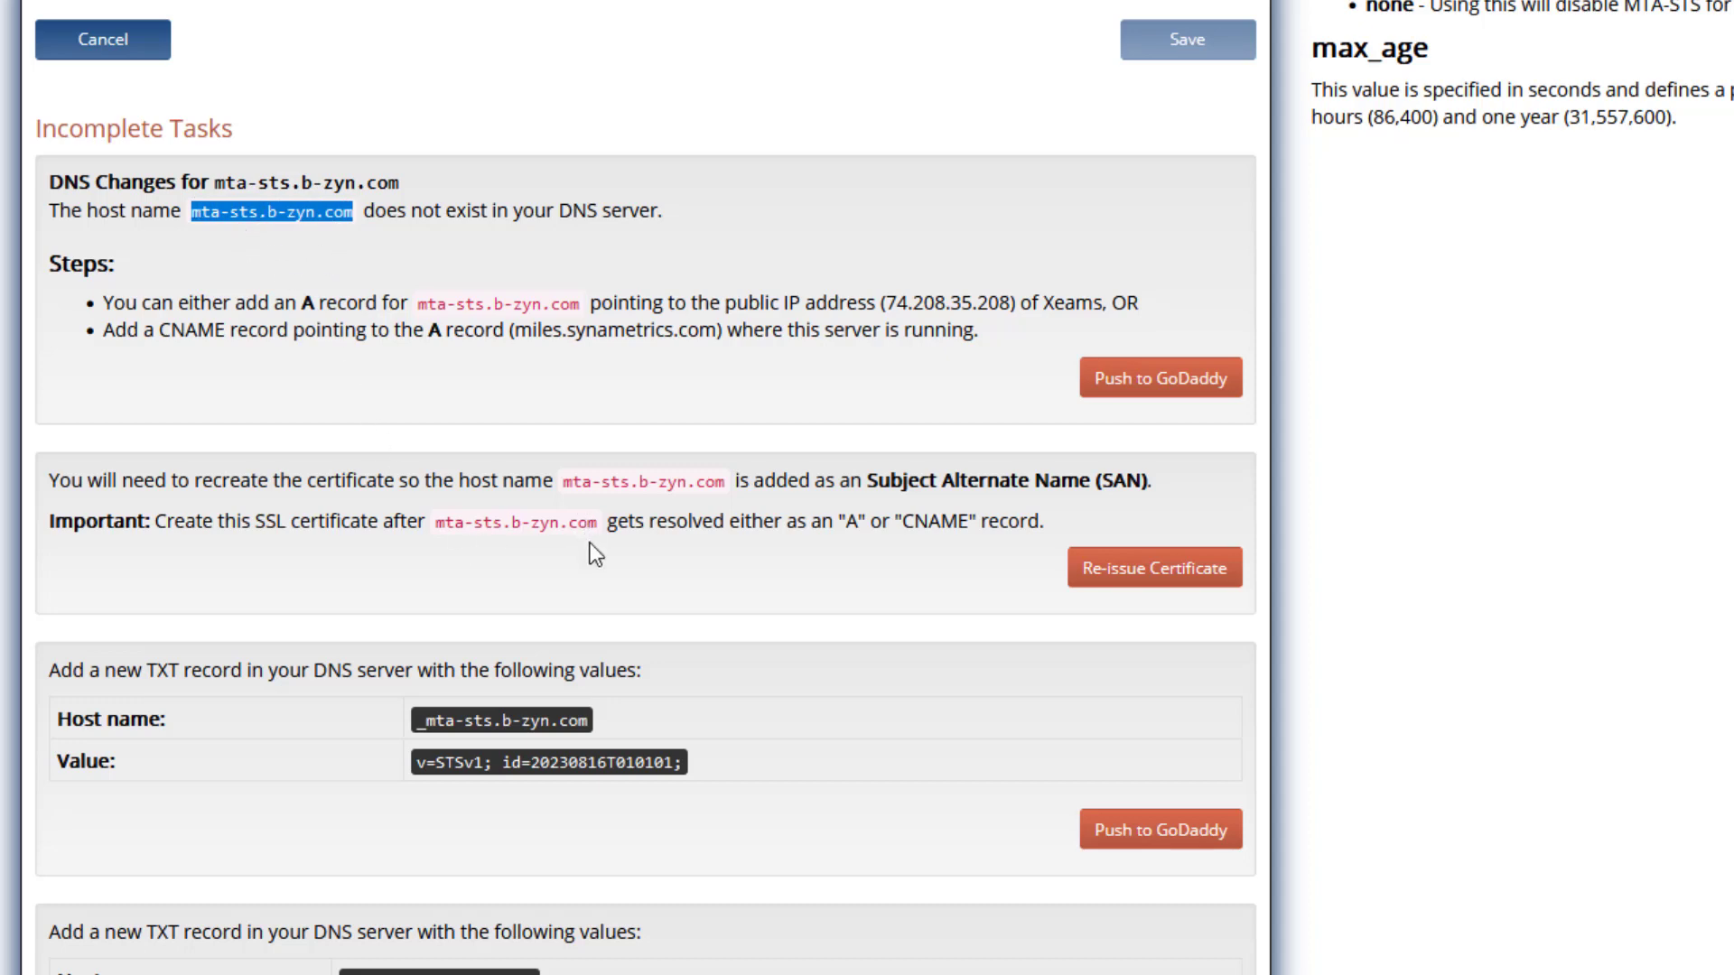
scroll(722, 556, down, 5)
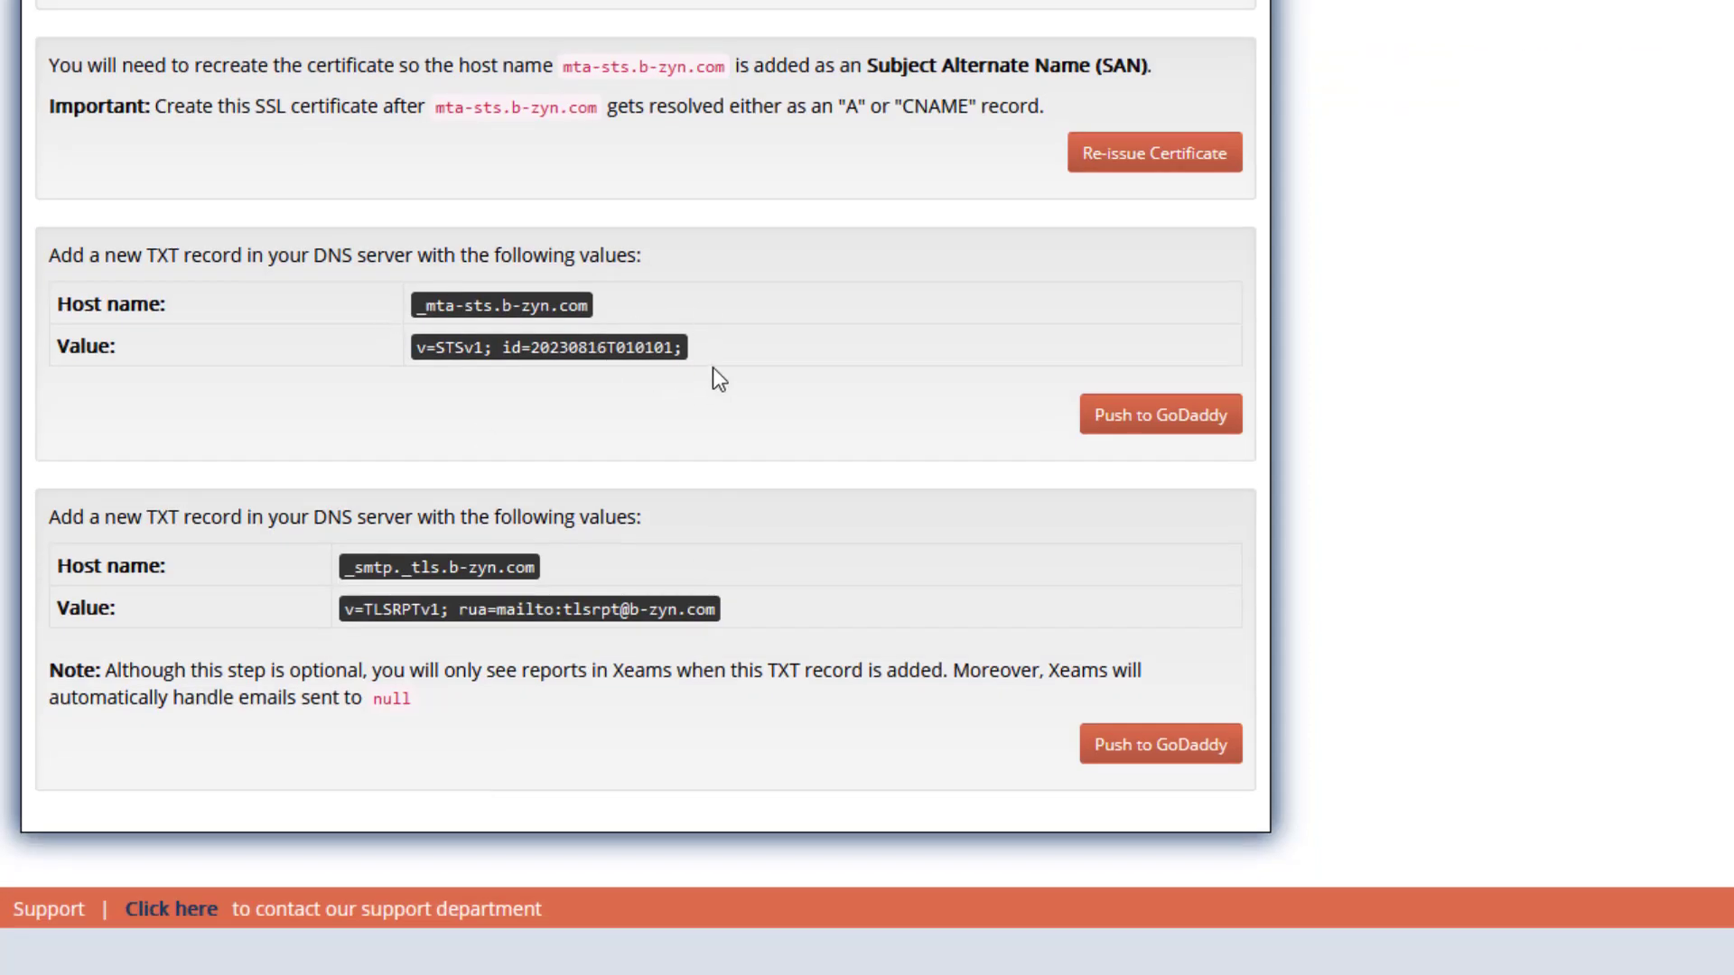
scroll(714, 368, up, 2)
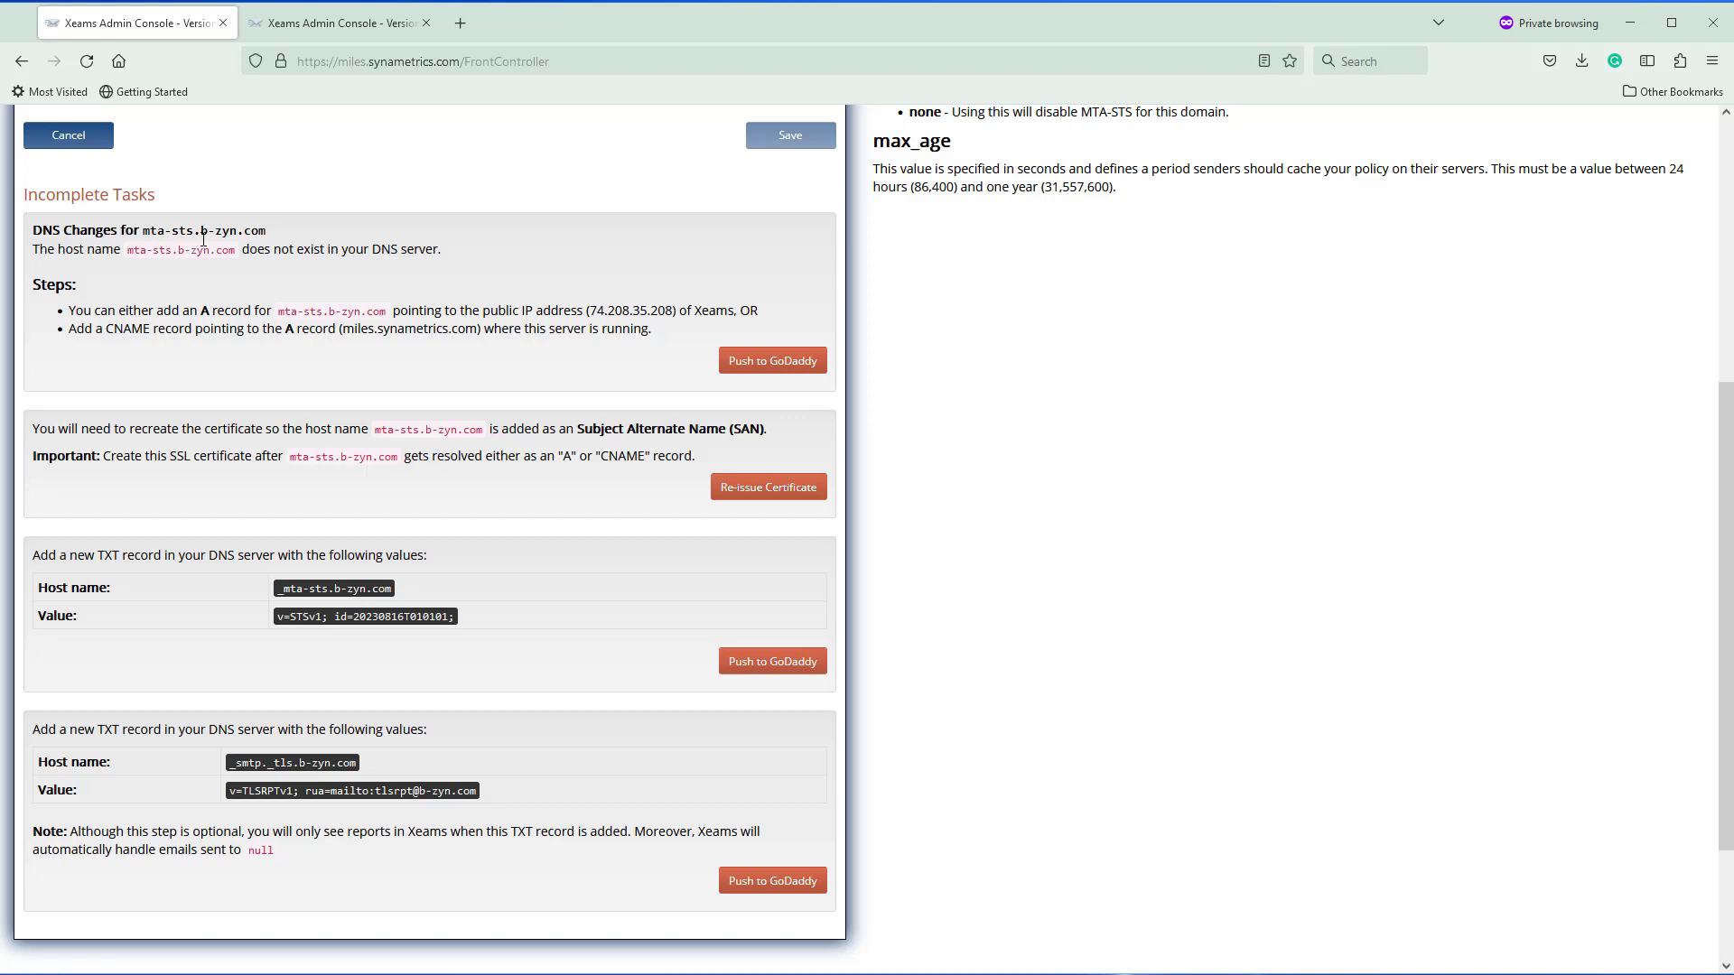
Submit the mta-sts CNAME to miles.synametrics.com to GoDaddy and note the nslookup check
click(780, 366)
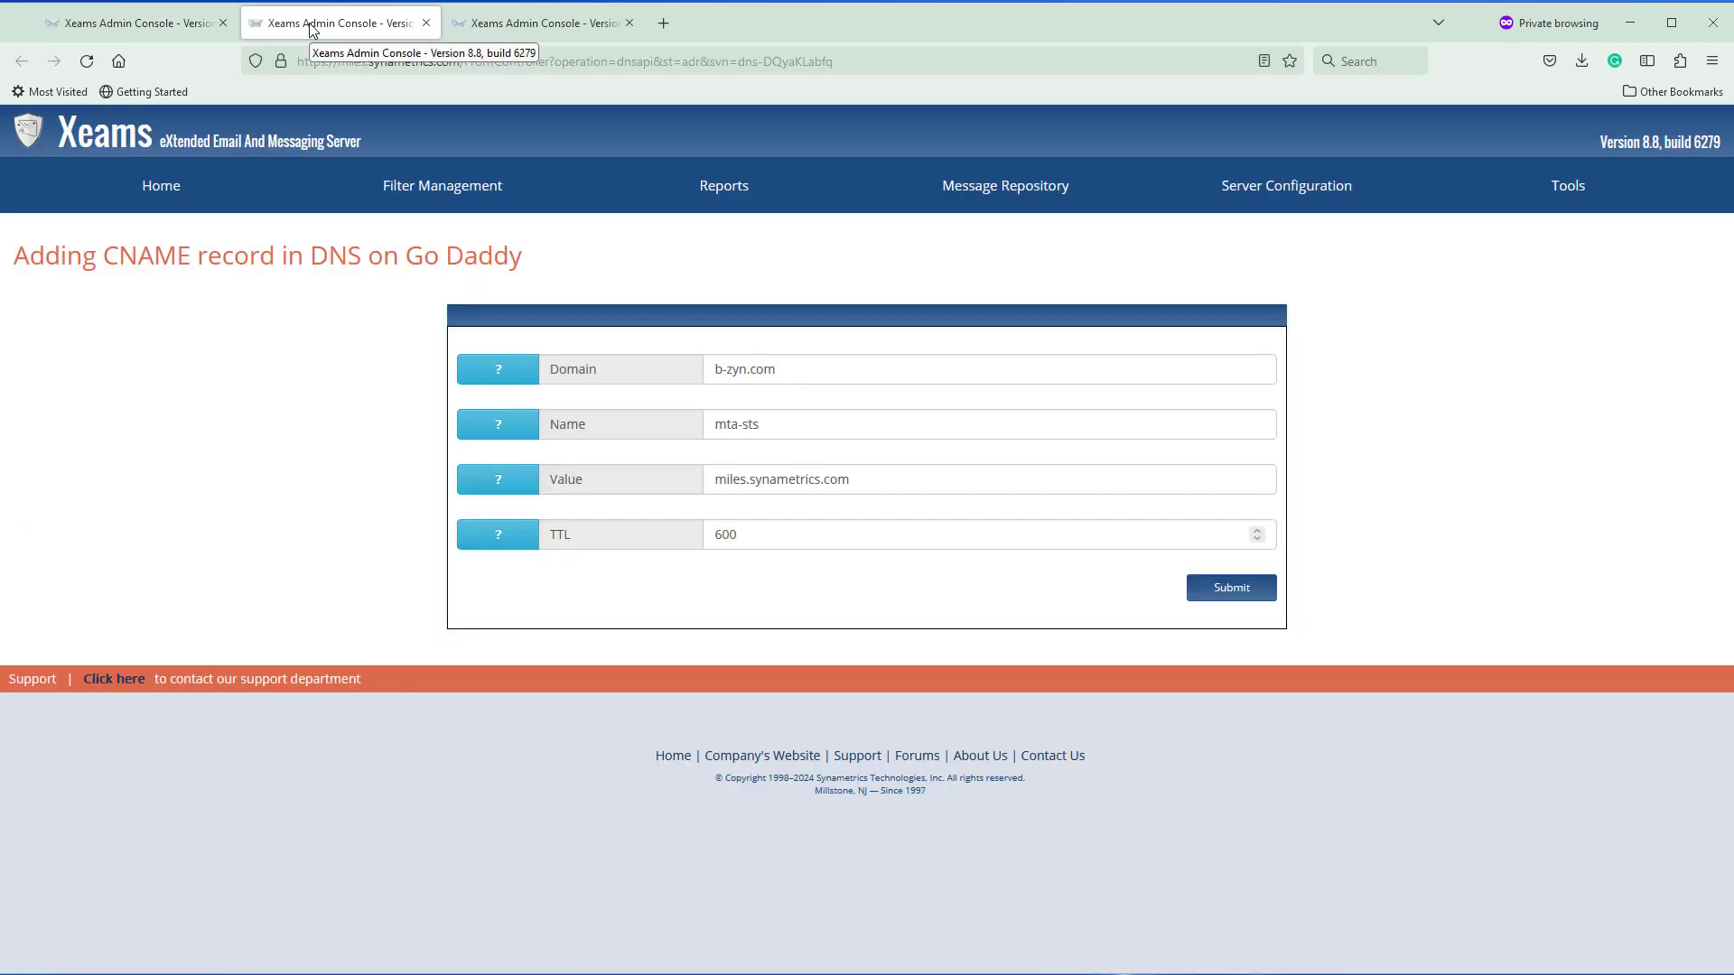
click(136, 23)
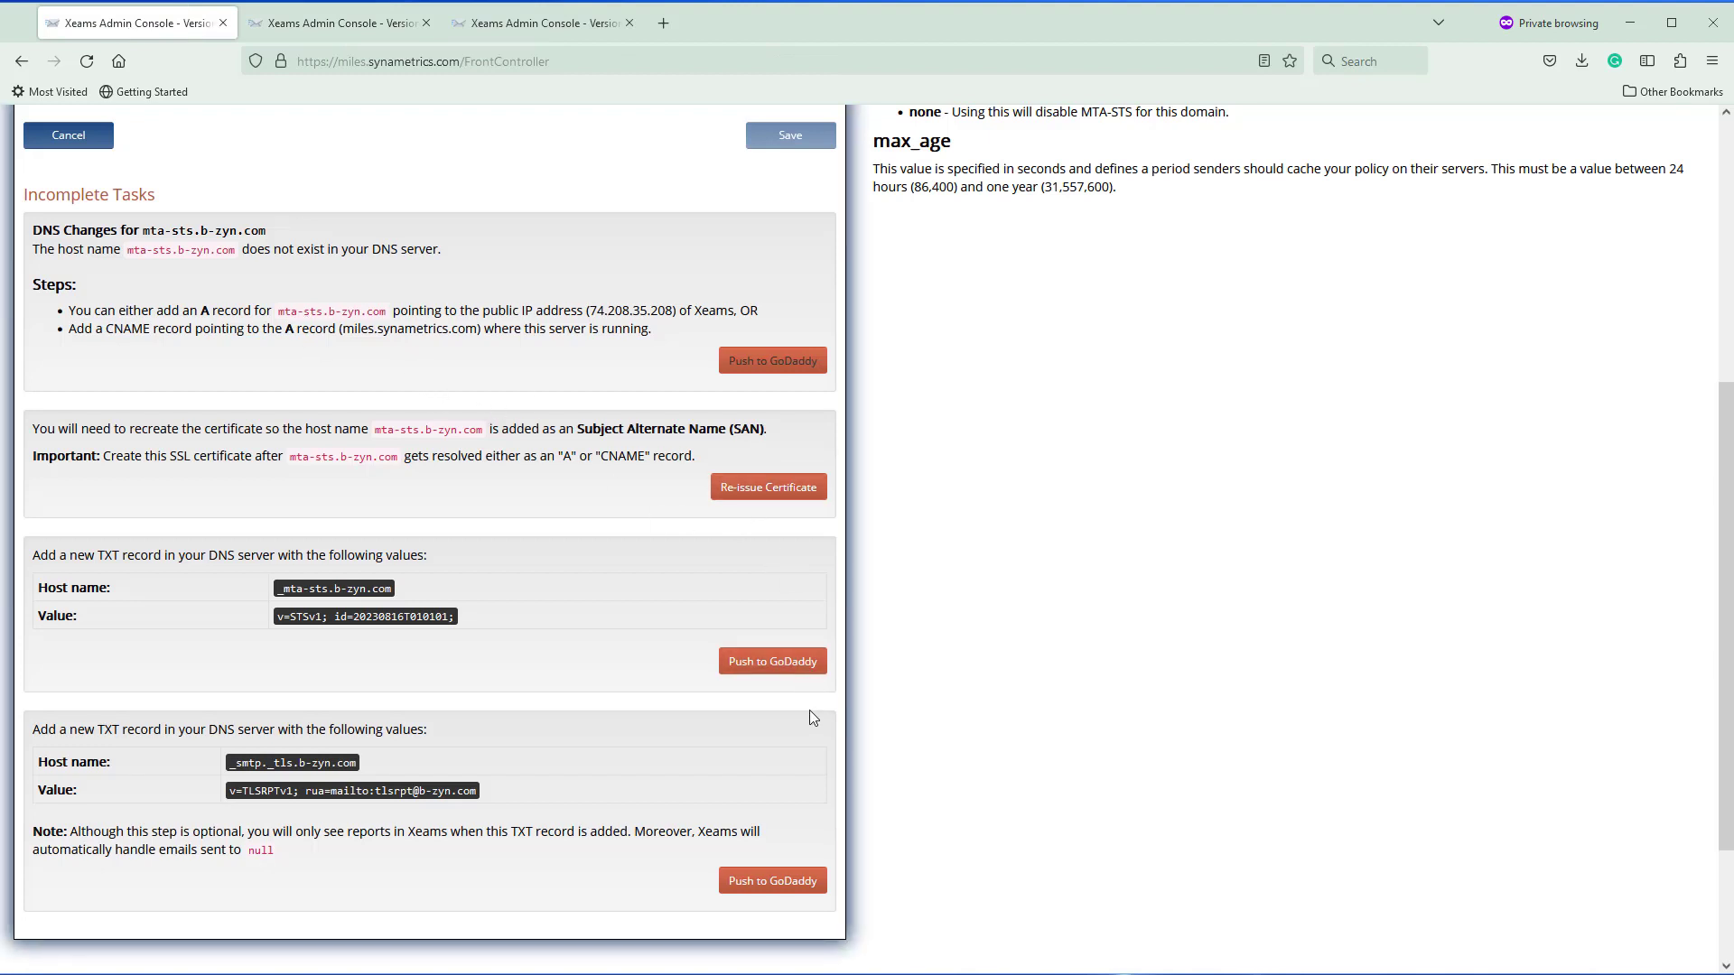
click(312, 25)
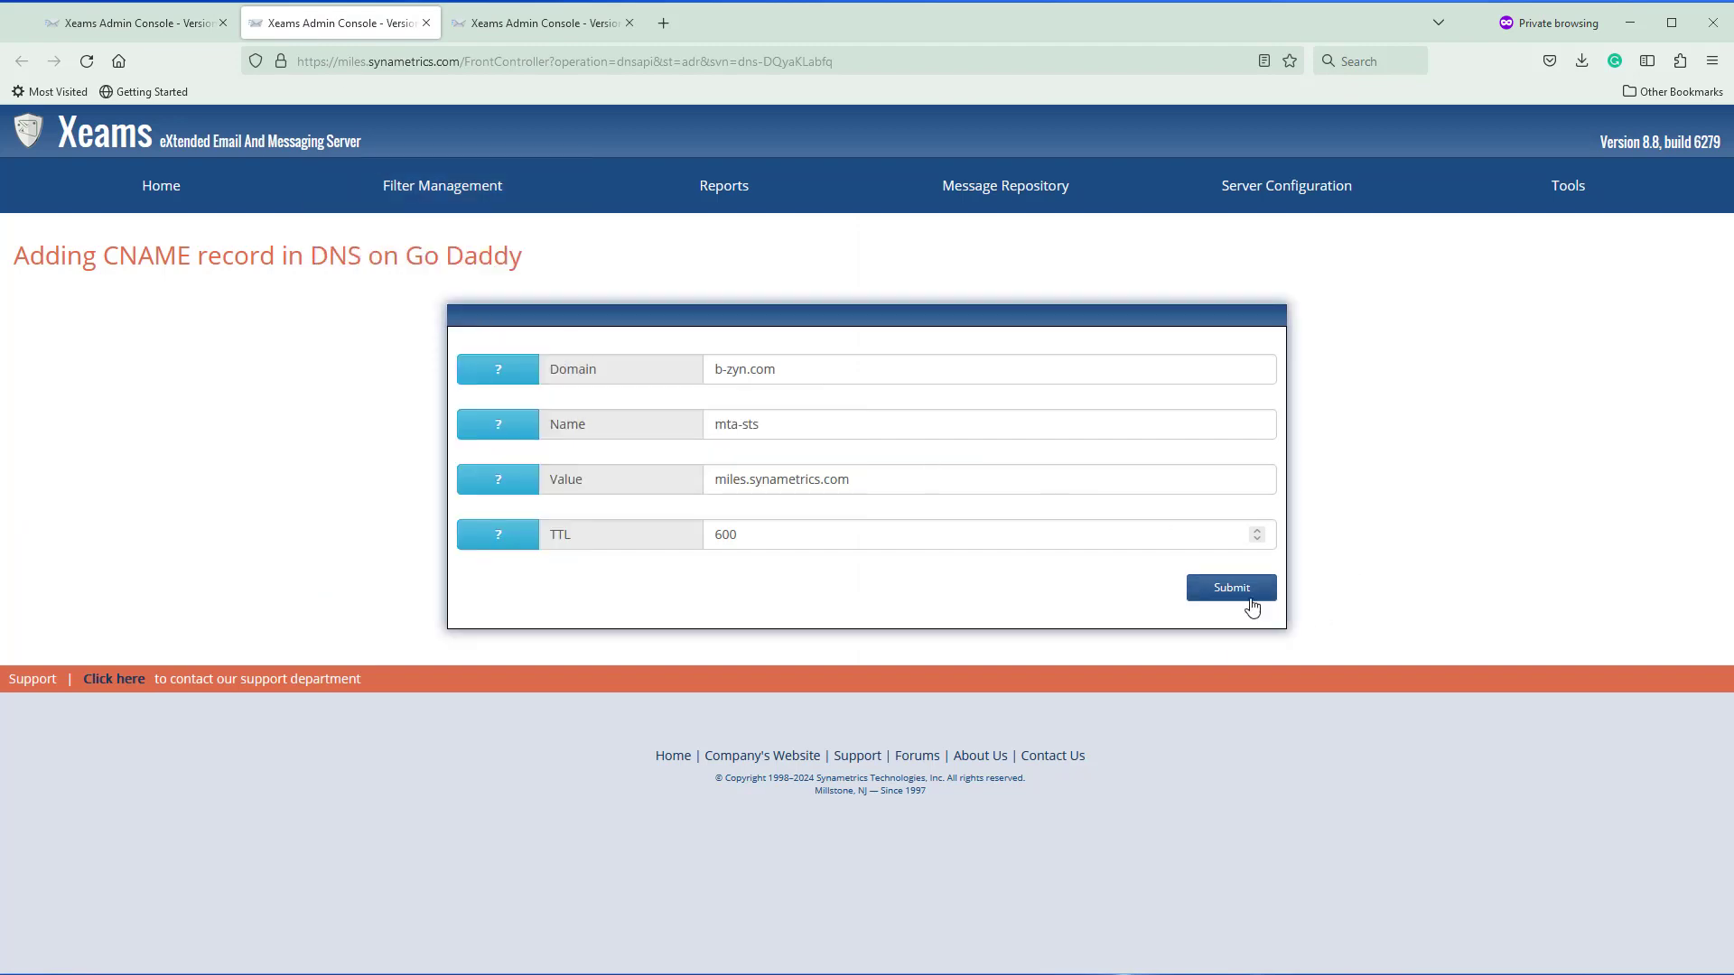
click(1234, 589)
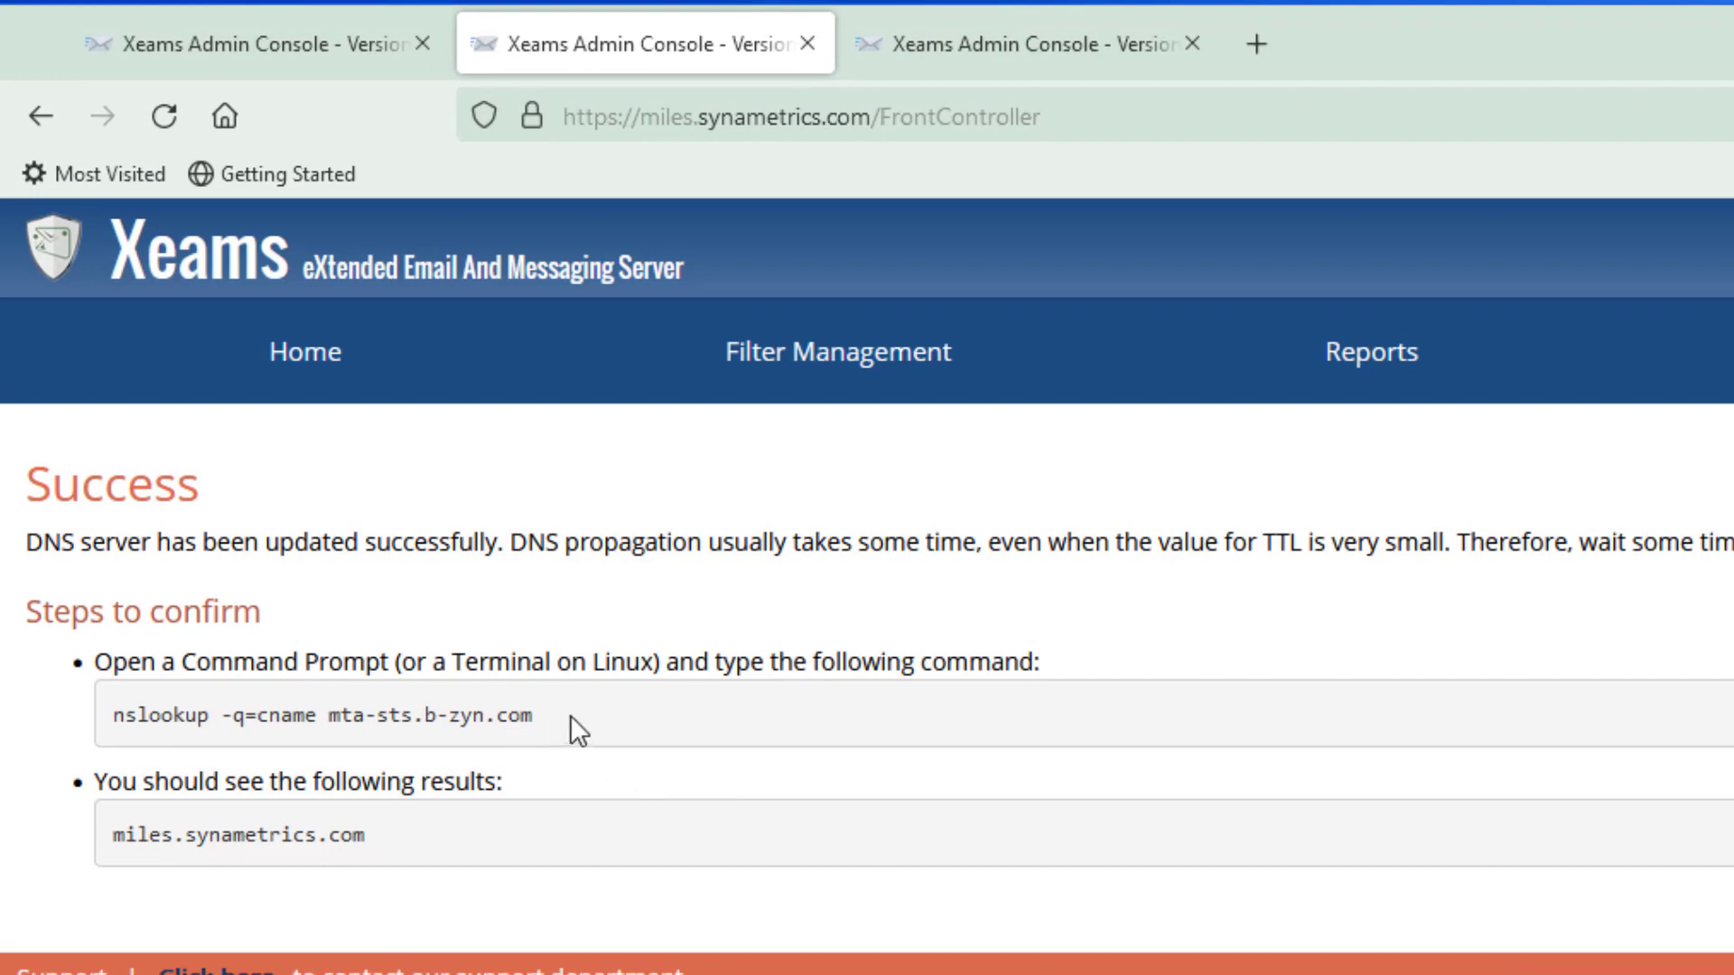
drag(571, 716, 114, 728)
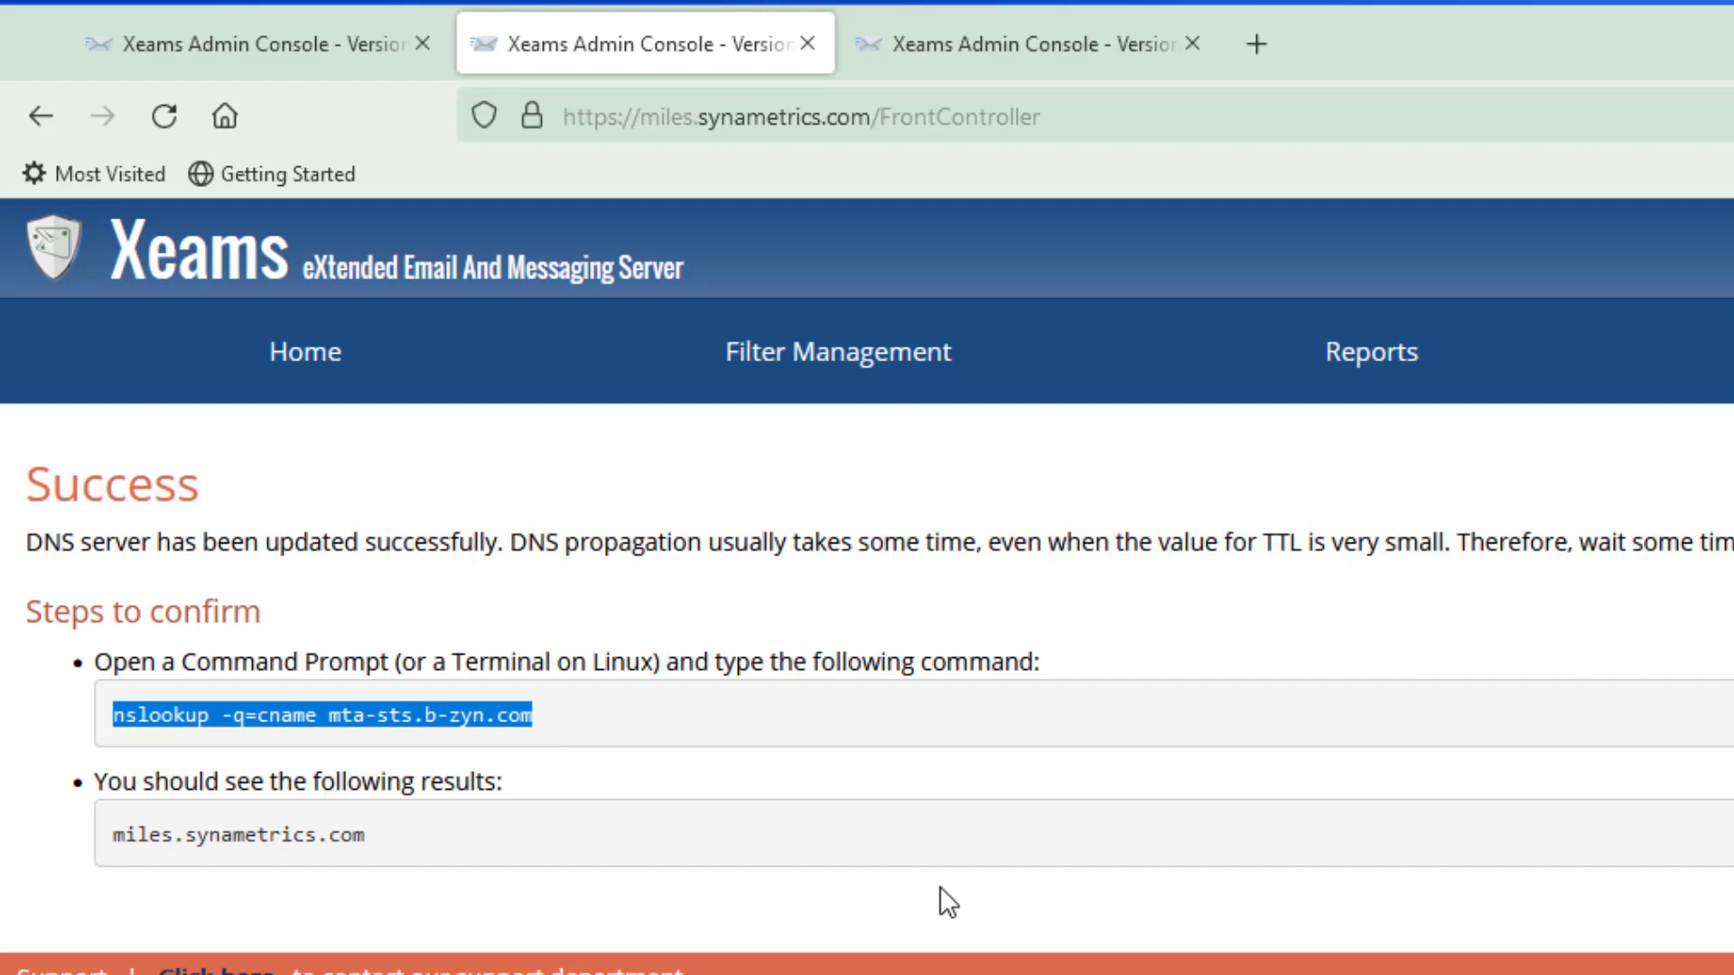
click(439, 731)
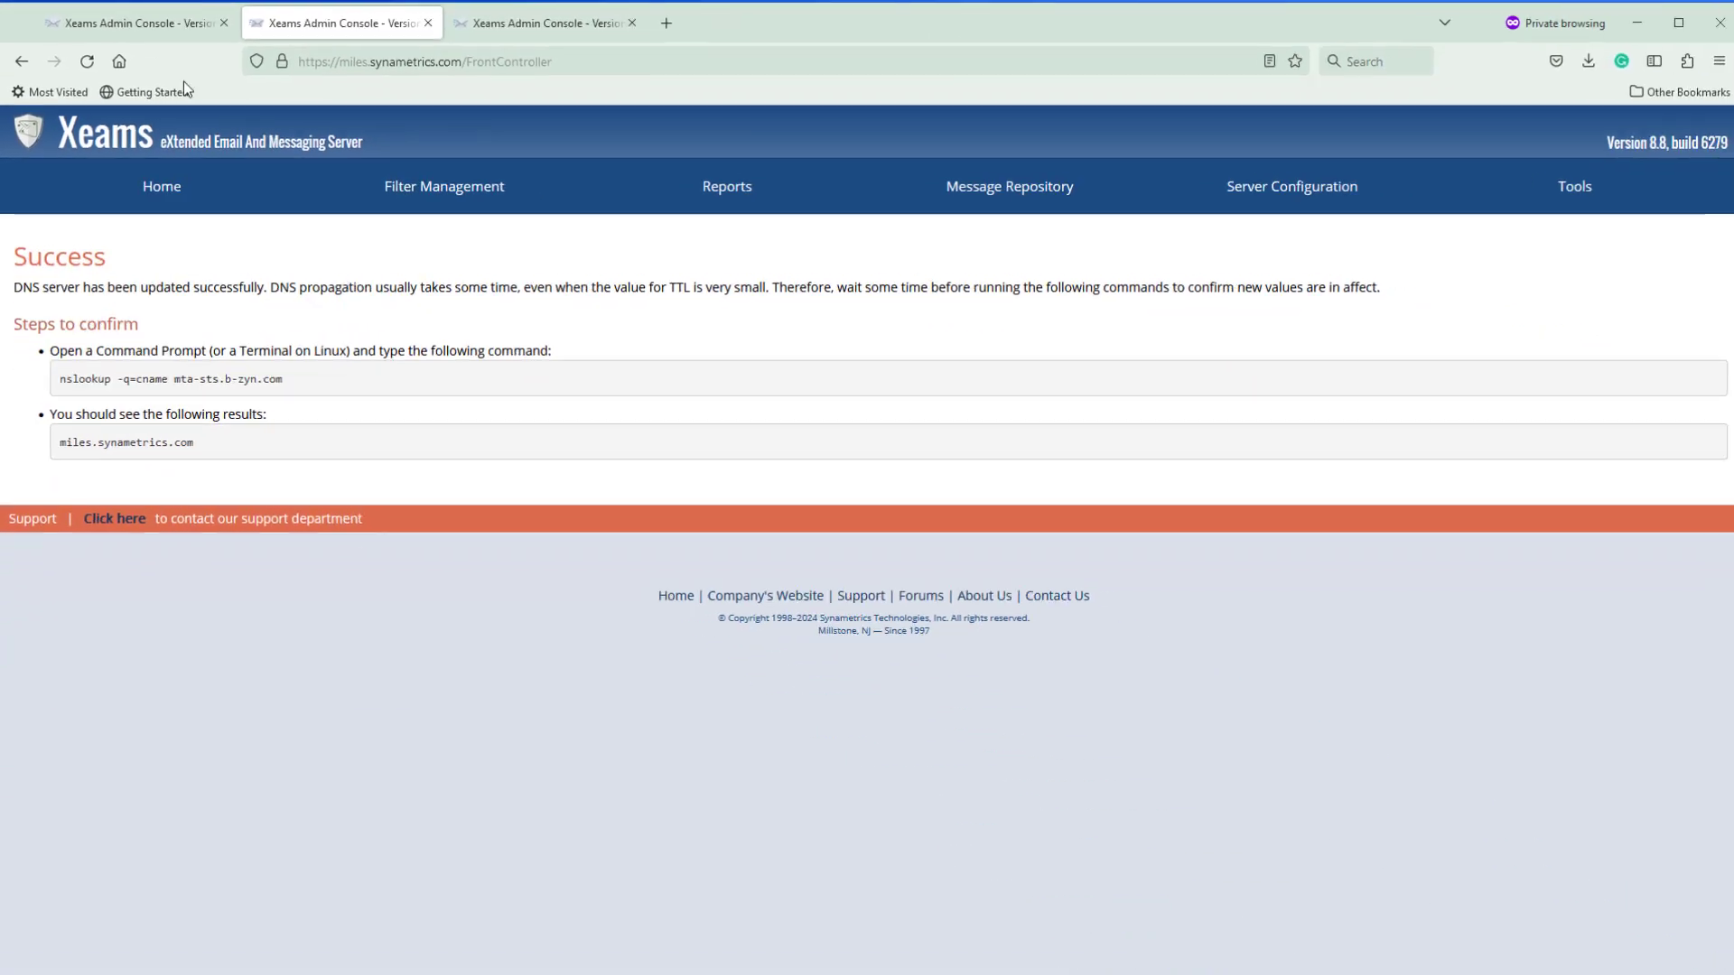
Push the _mta-sts TXT record (v=STSv1) for b-zyn.com to GoDaddy
click(135, 22)
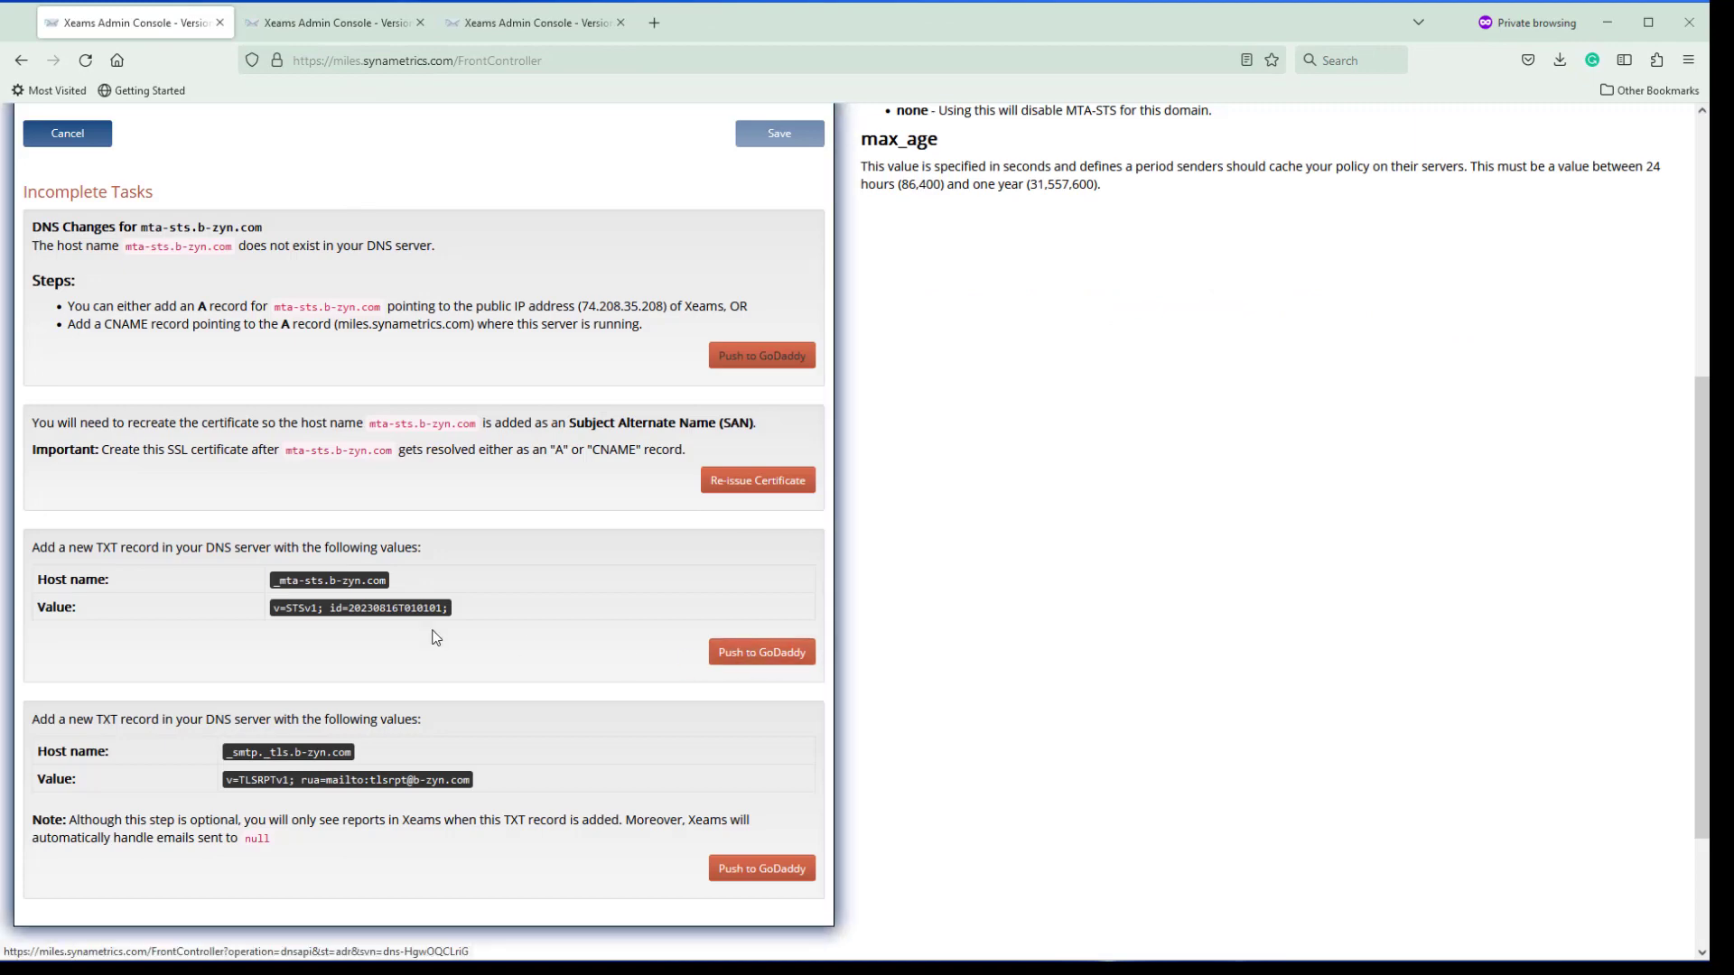
click(770, 655)
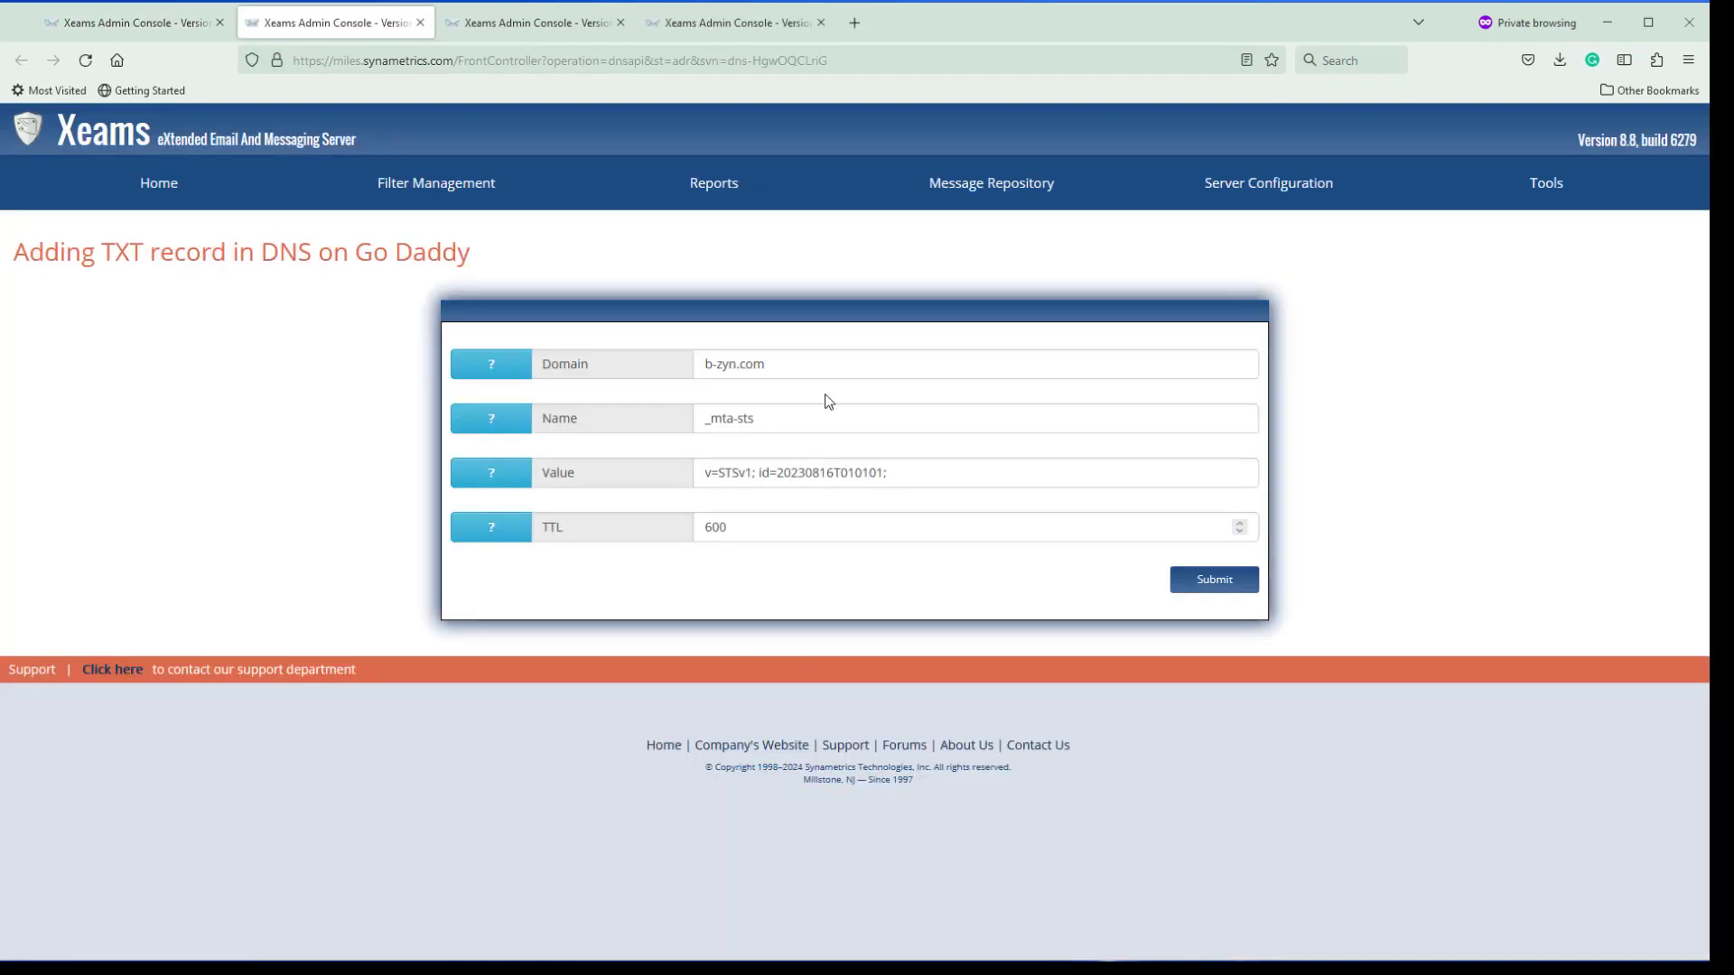
click(1211, 582)
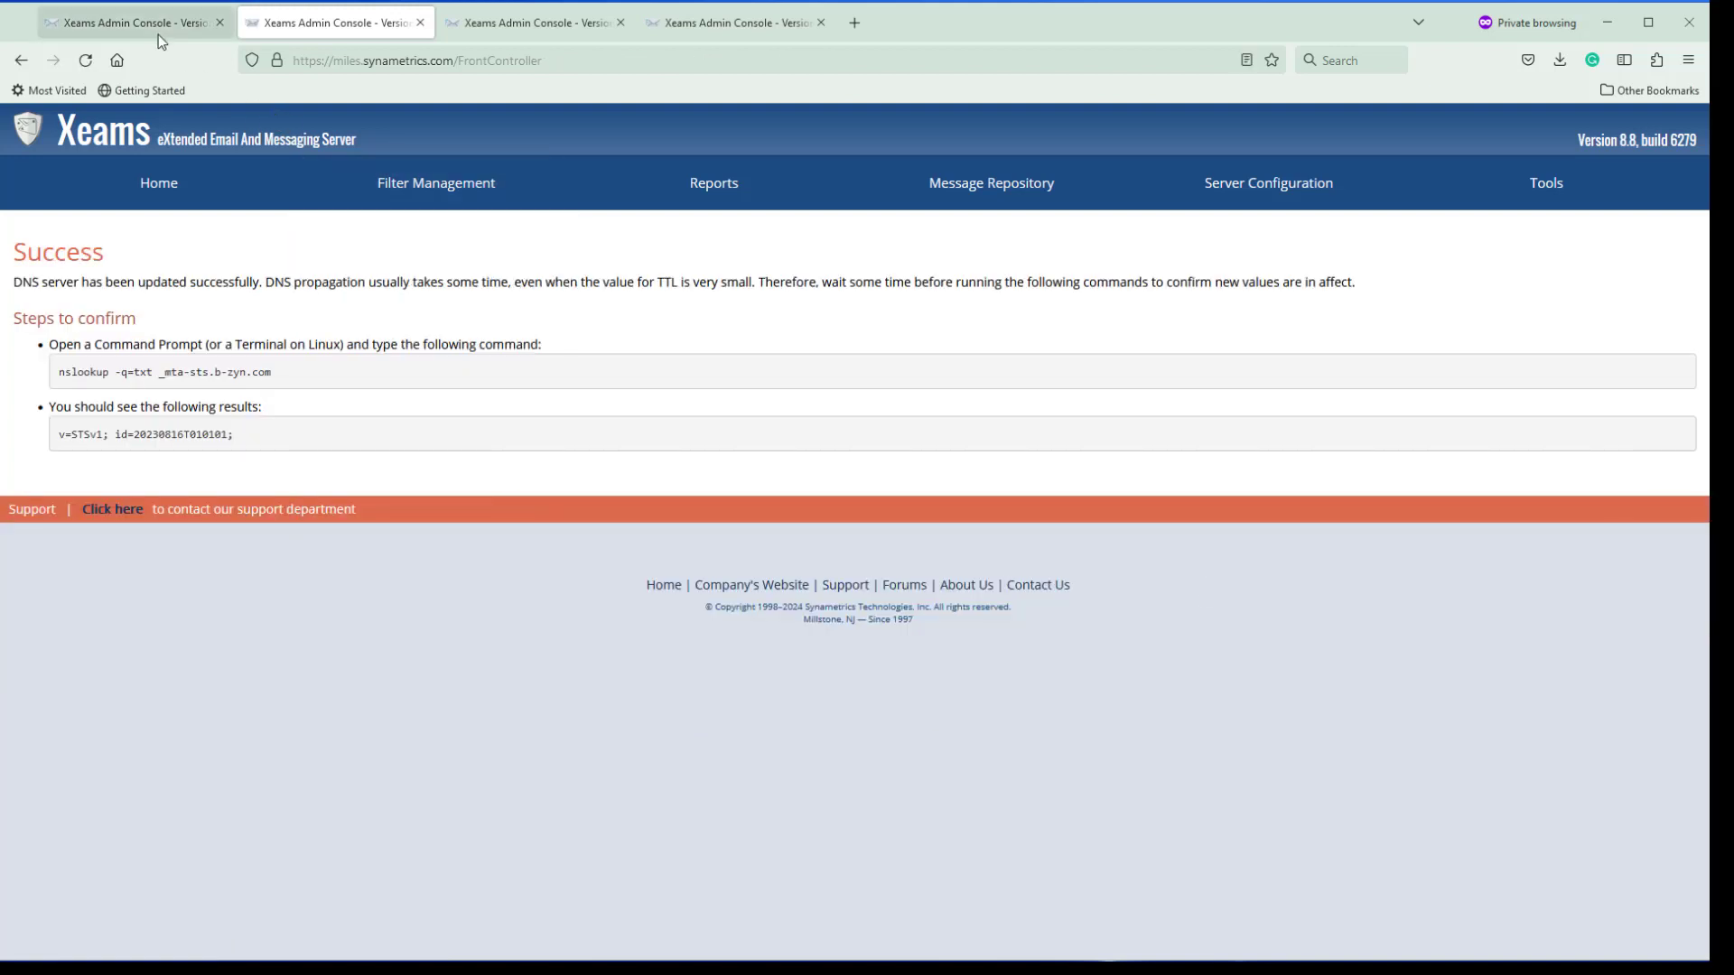
Push the _smtp._tls TLSRPTv1 TXT record to GoDaddy and return to Incomplete Tasks
click(157, 33)
click(764, 867)
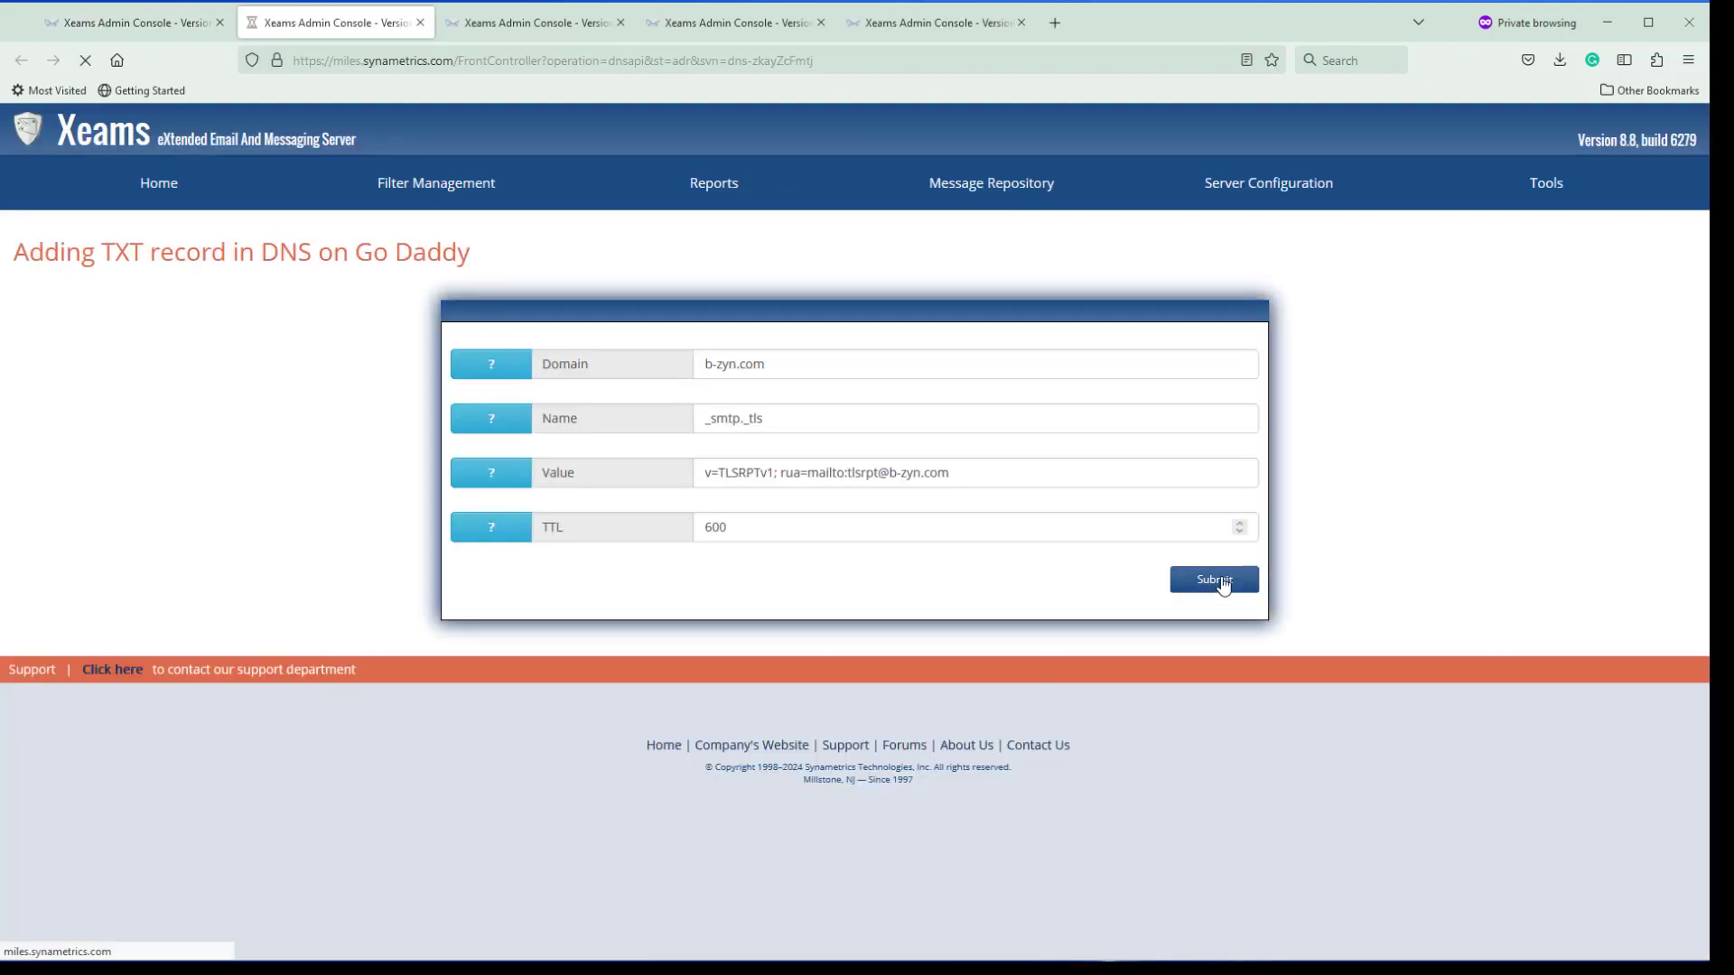
click(1224, 585)
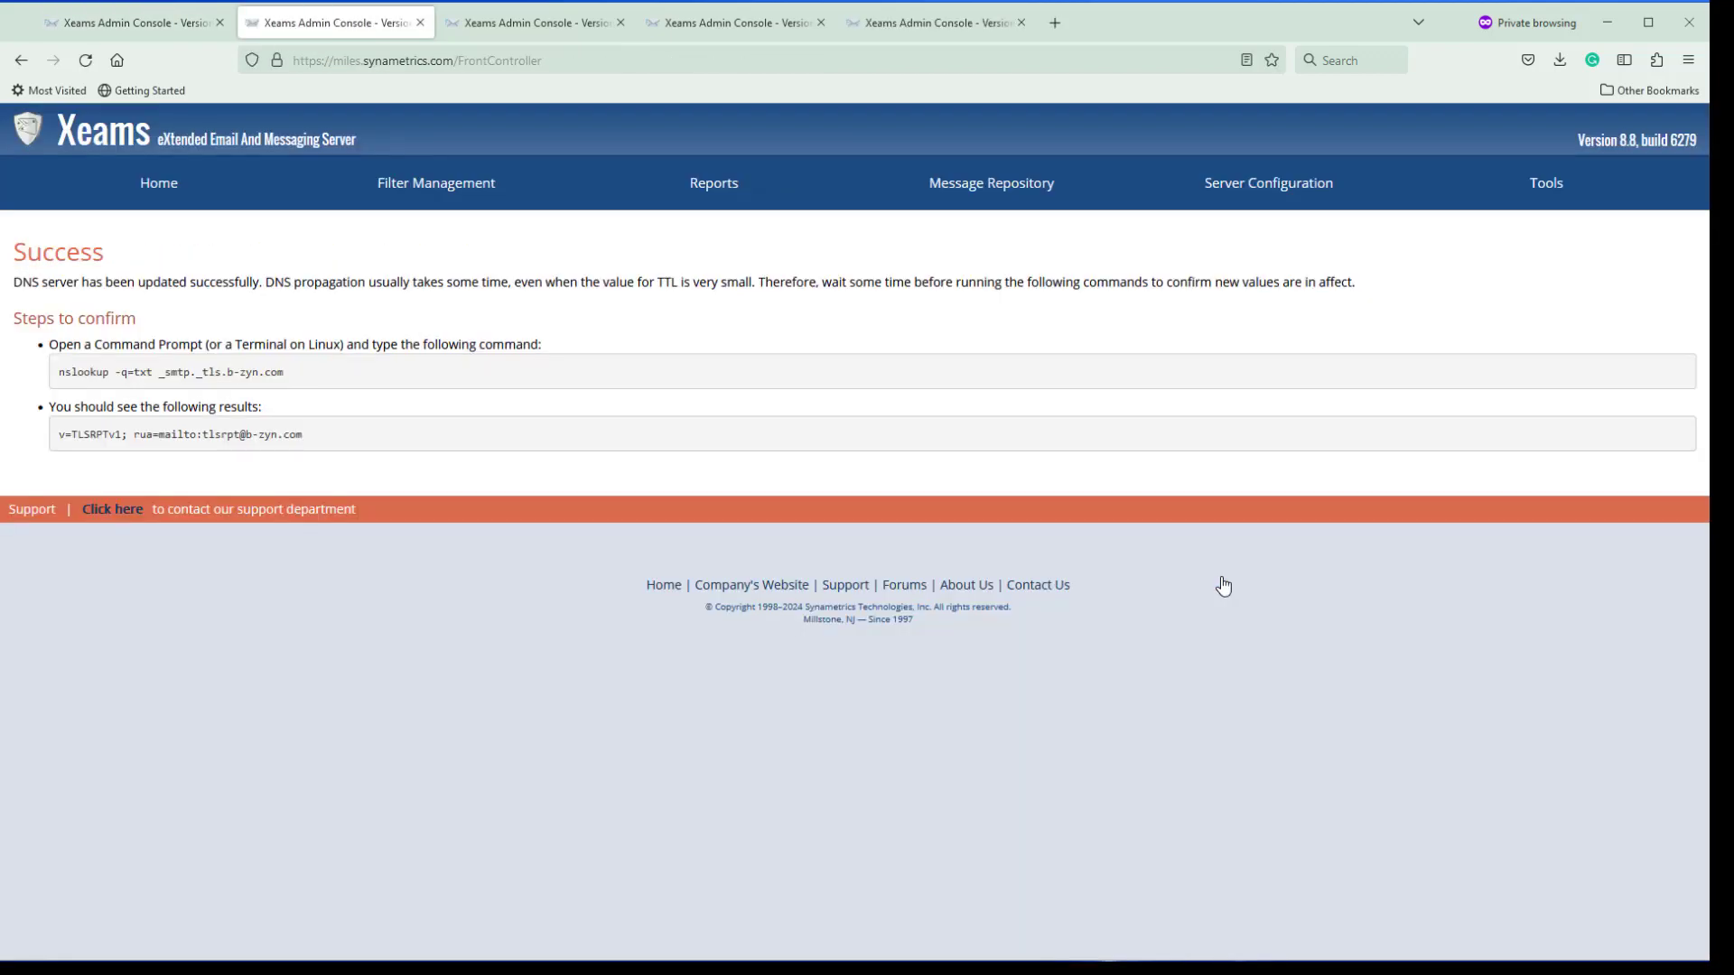
click(164, 34)
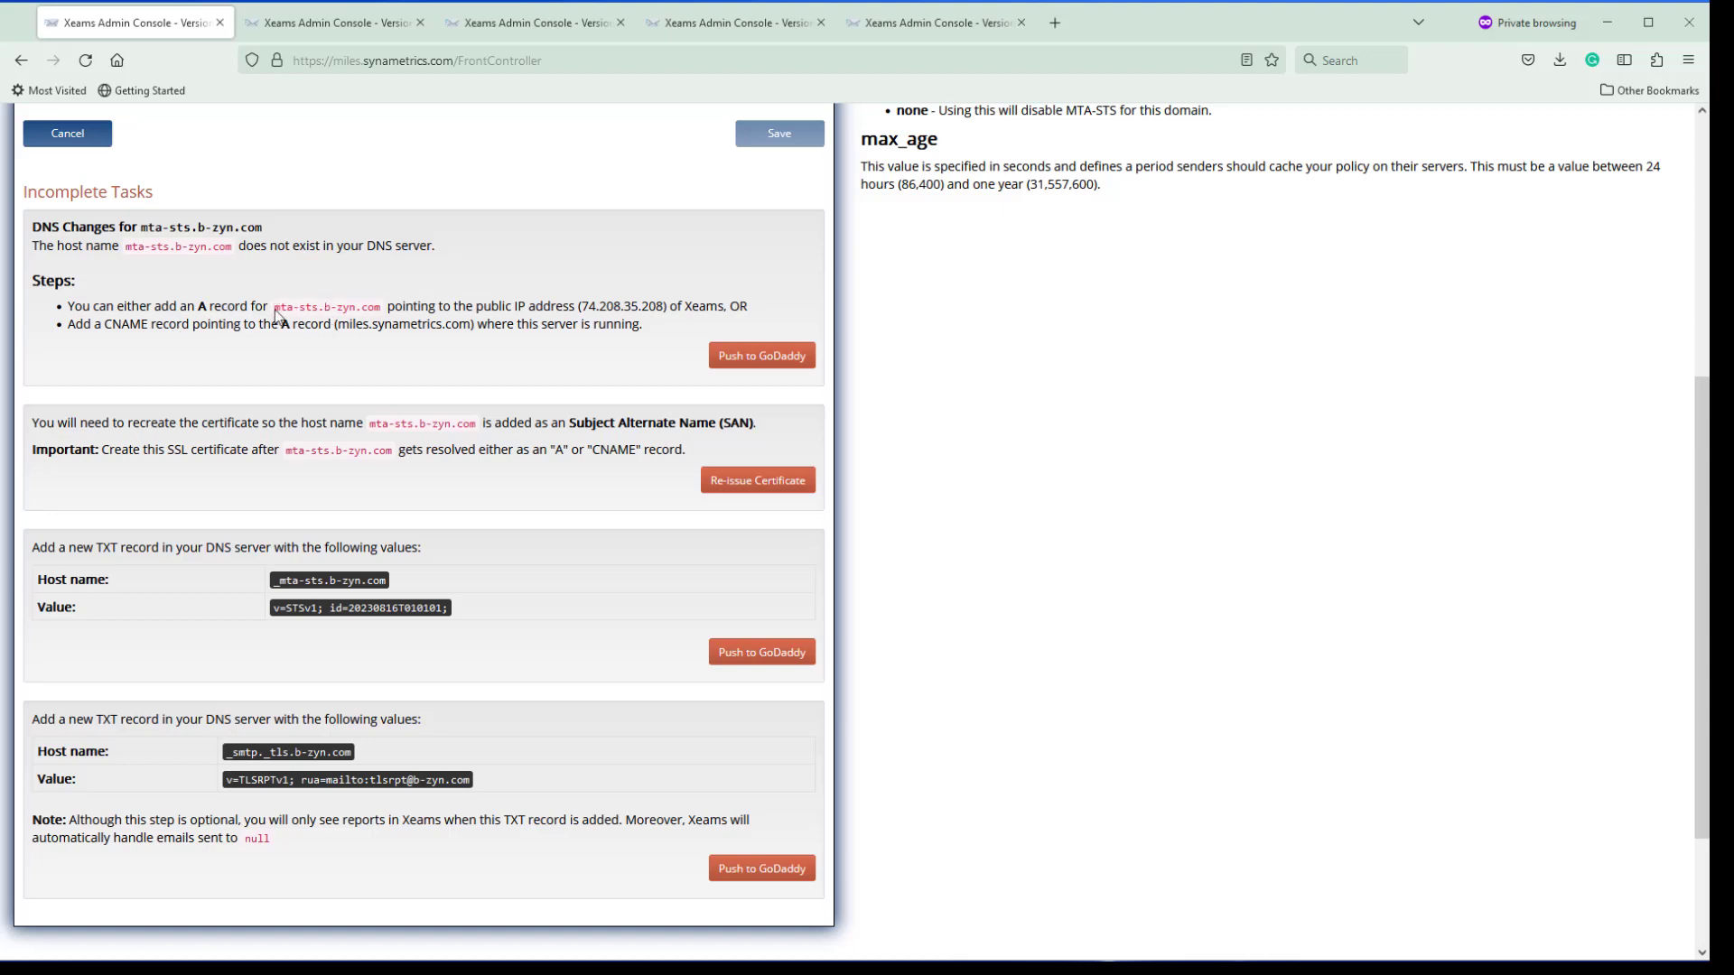
Select the host names mta-sts.b-zyn.com, _mta-sts.b-zyn.com and _smtp._tls.b-zyn.com on the tasks page
drag(275, 307, 383, 313)
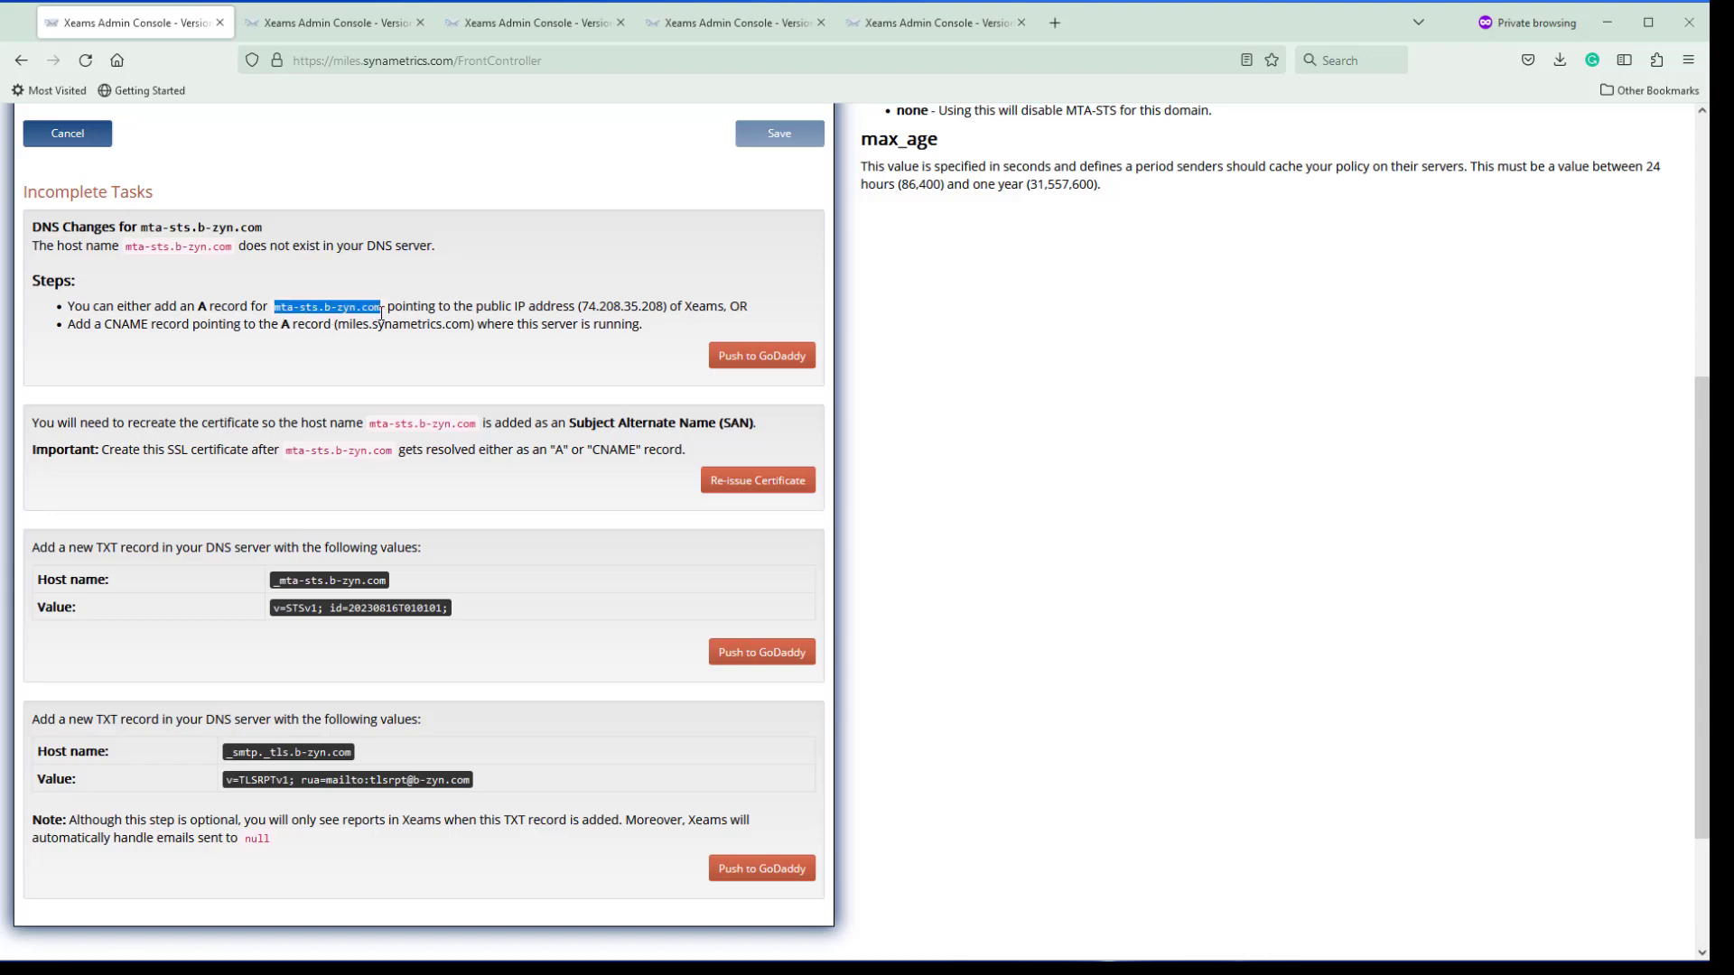
click(456, 59)
drag(456, 60, 331, 60)
click(329, 485)
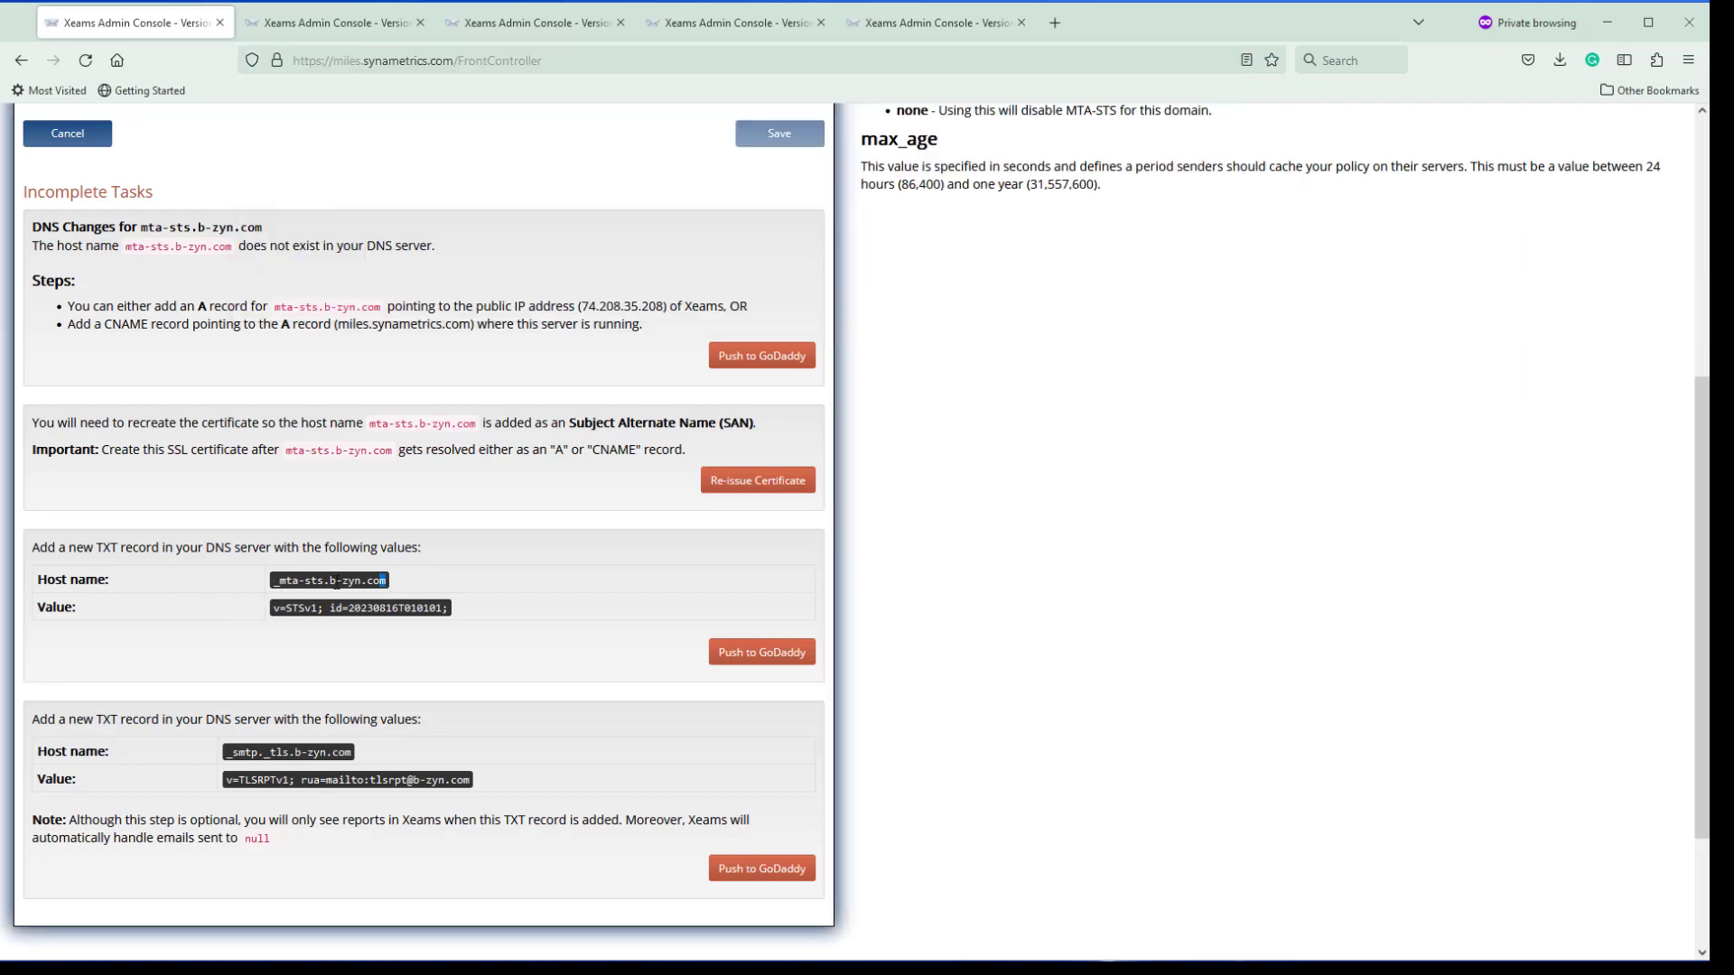
drag(348, 583, 271, 583)
drag(361, 754, 225, 754)
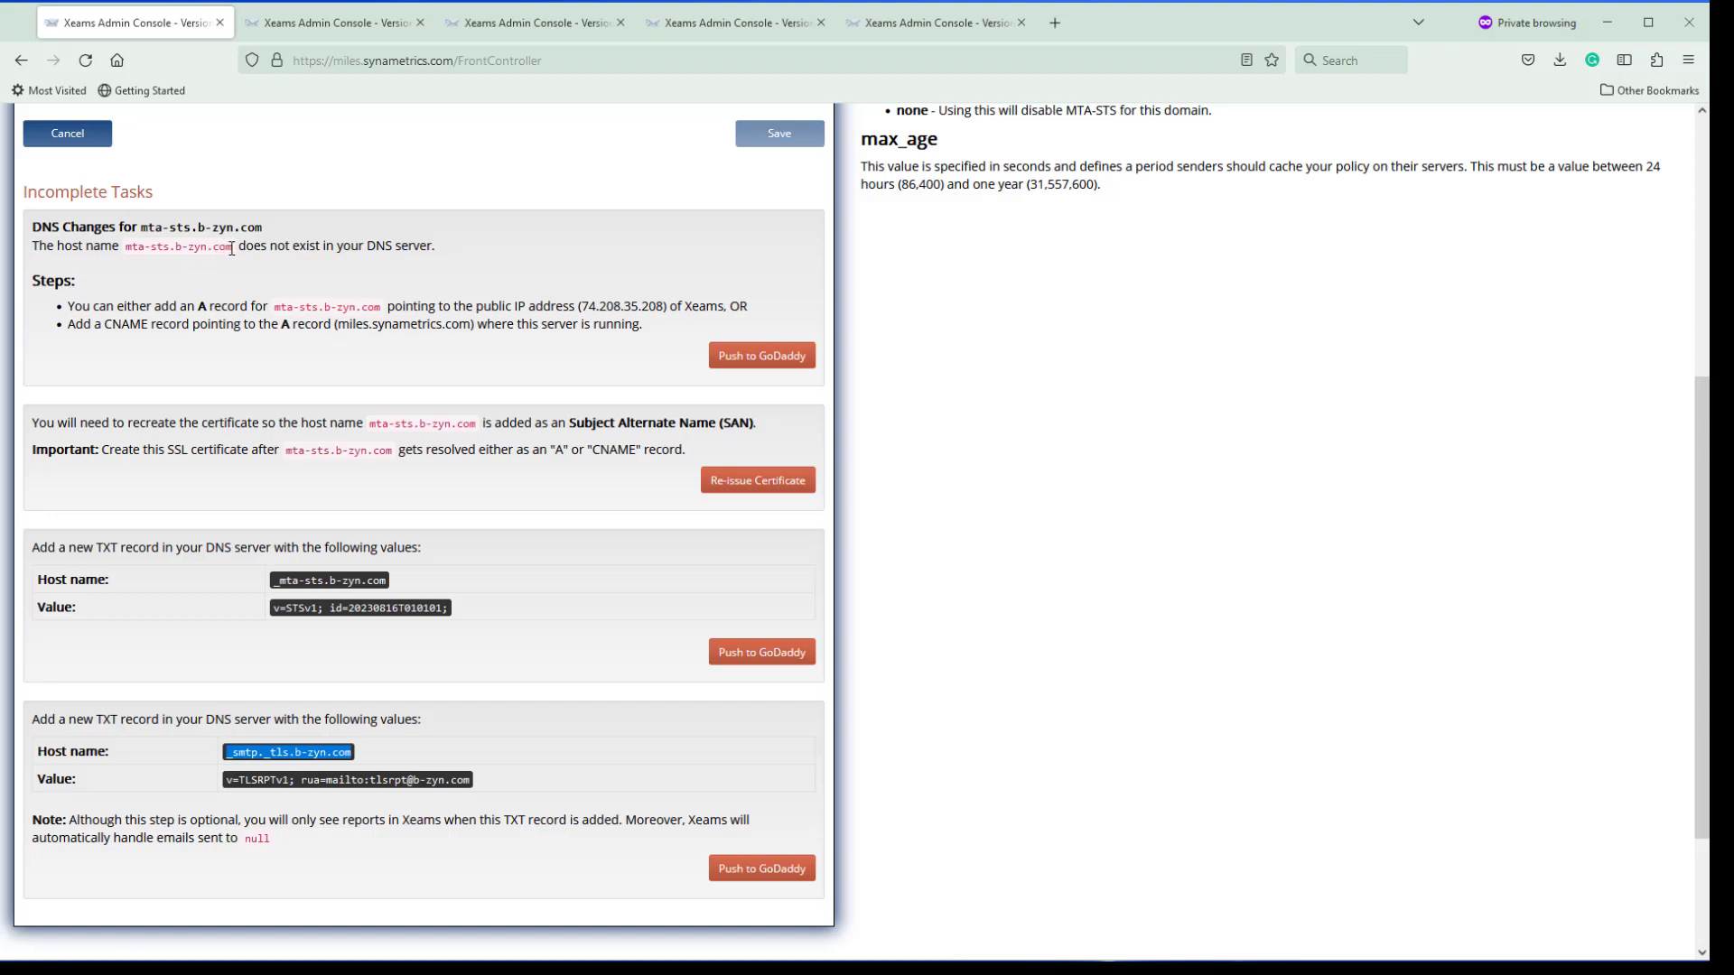
drag(232, 247, 127, 247)
key(ctrl+c)
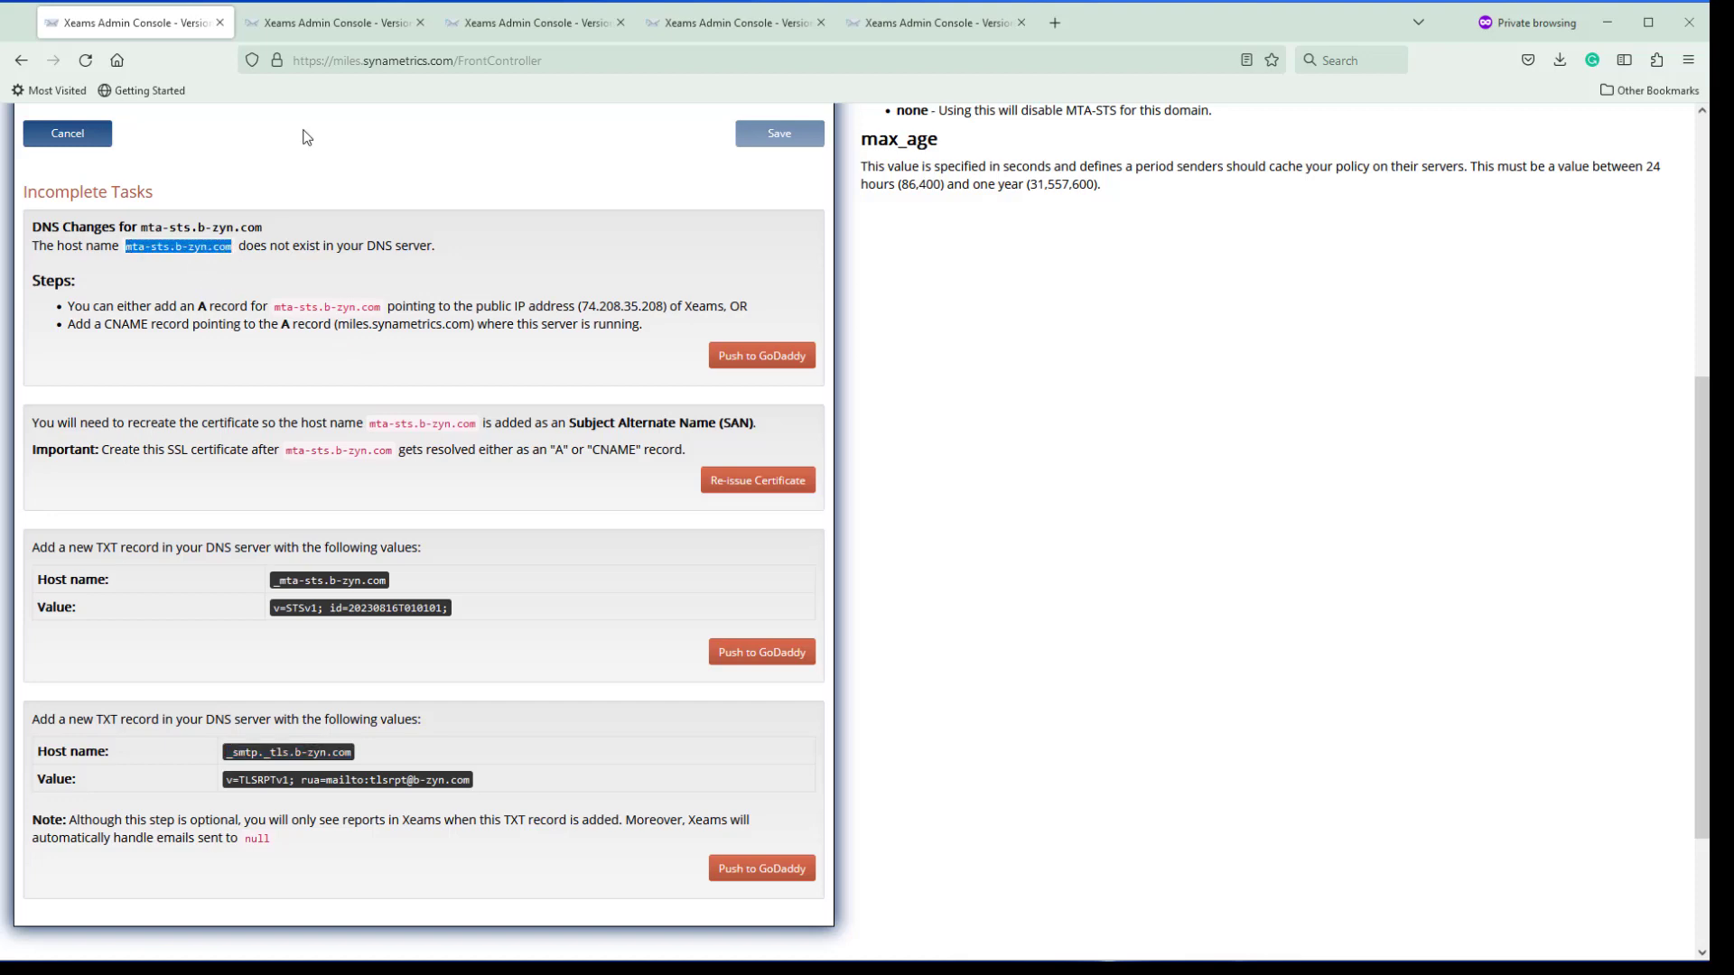
Select the nslookup verification command on the _smtp._tls TXT success page
click(333, 22)
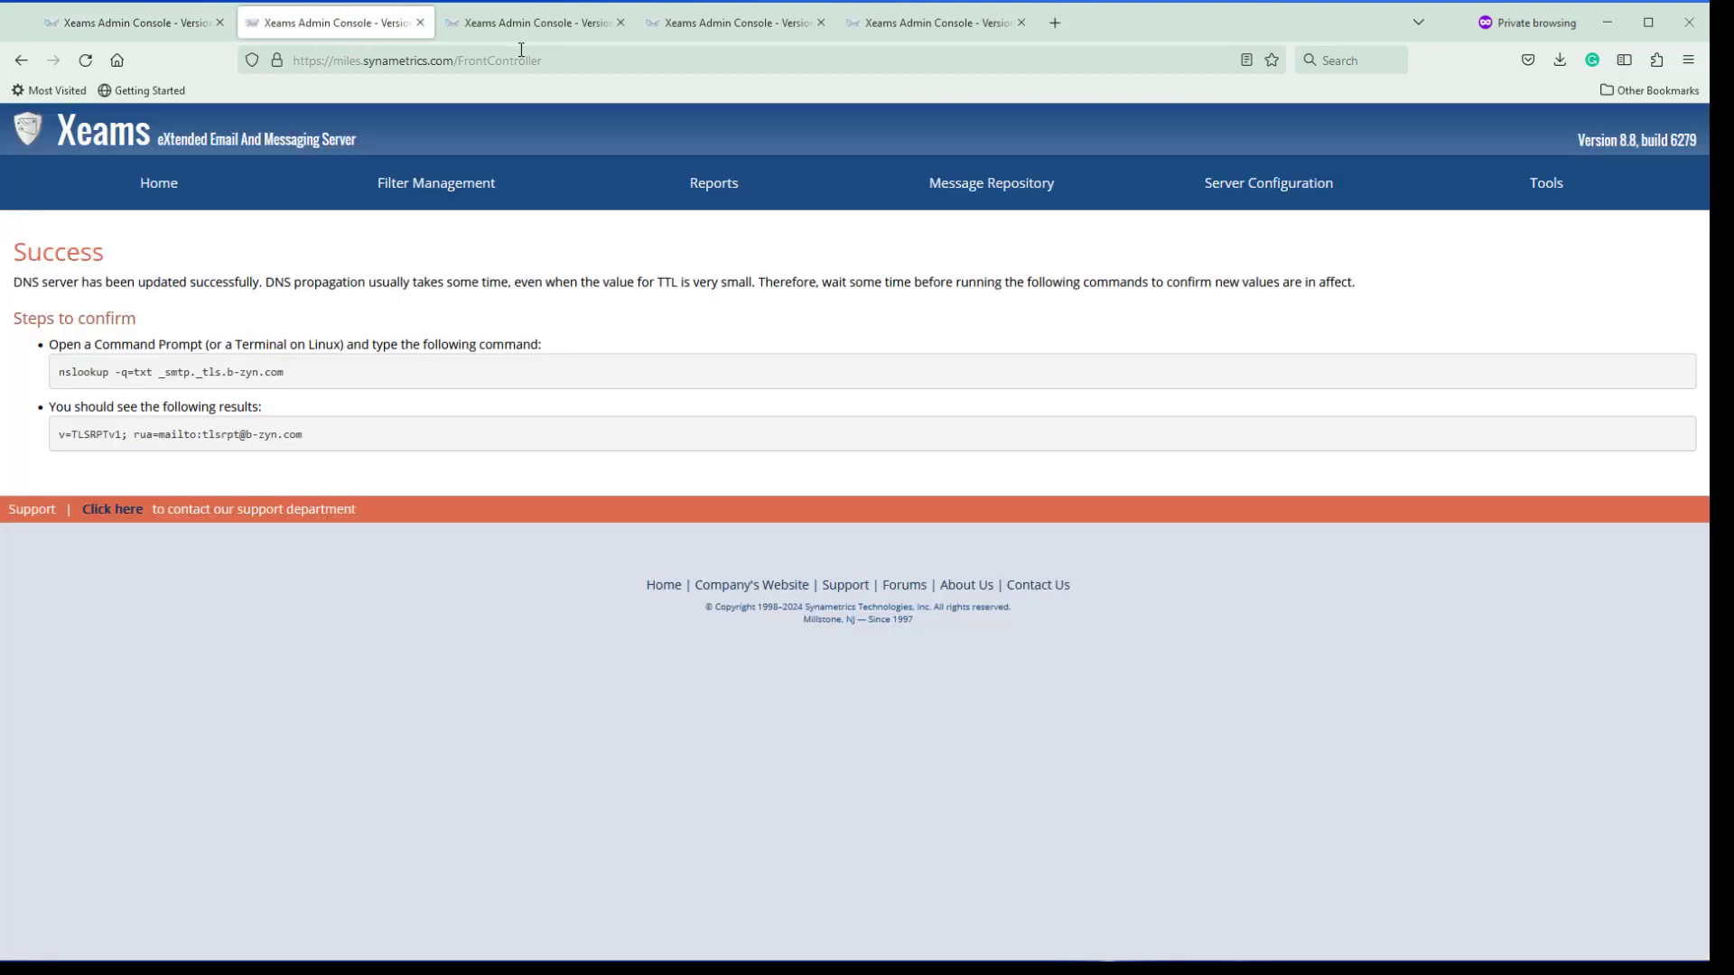
drag(287, 373, 56, 382)
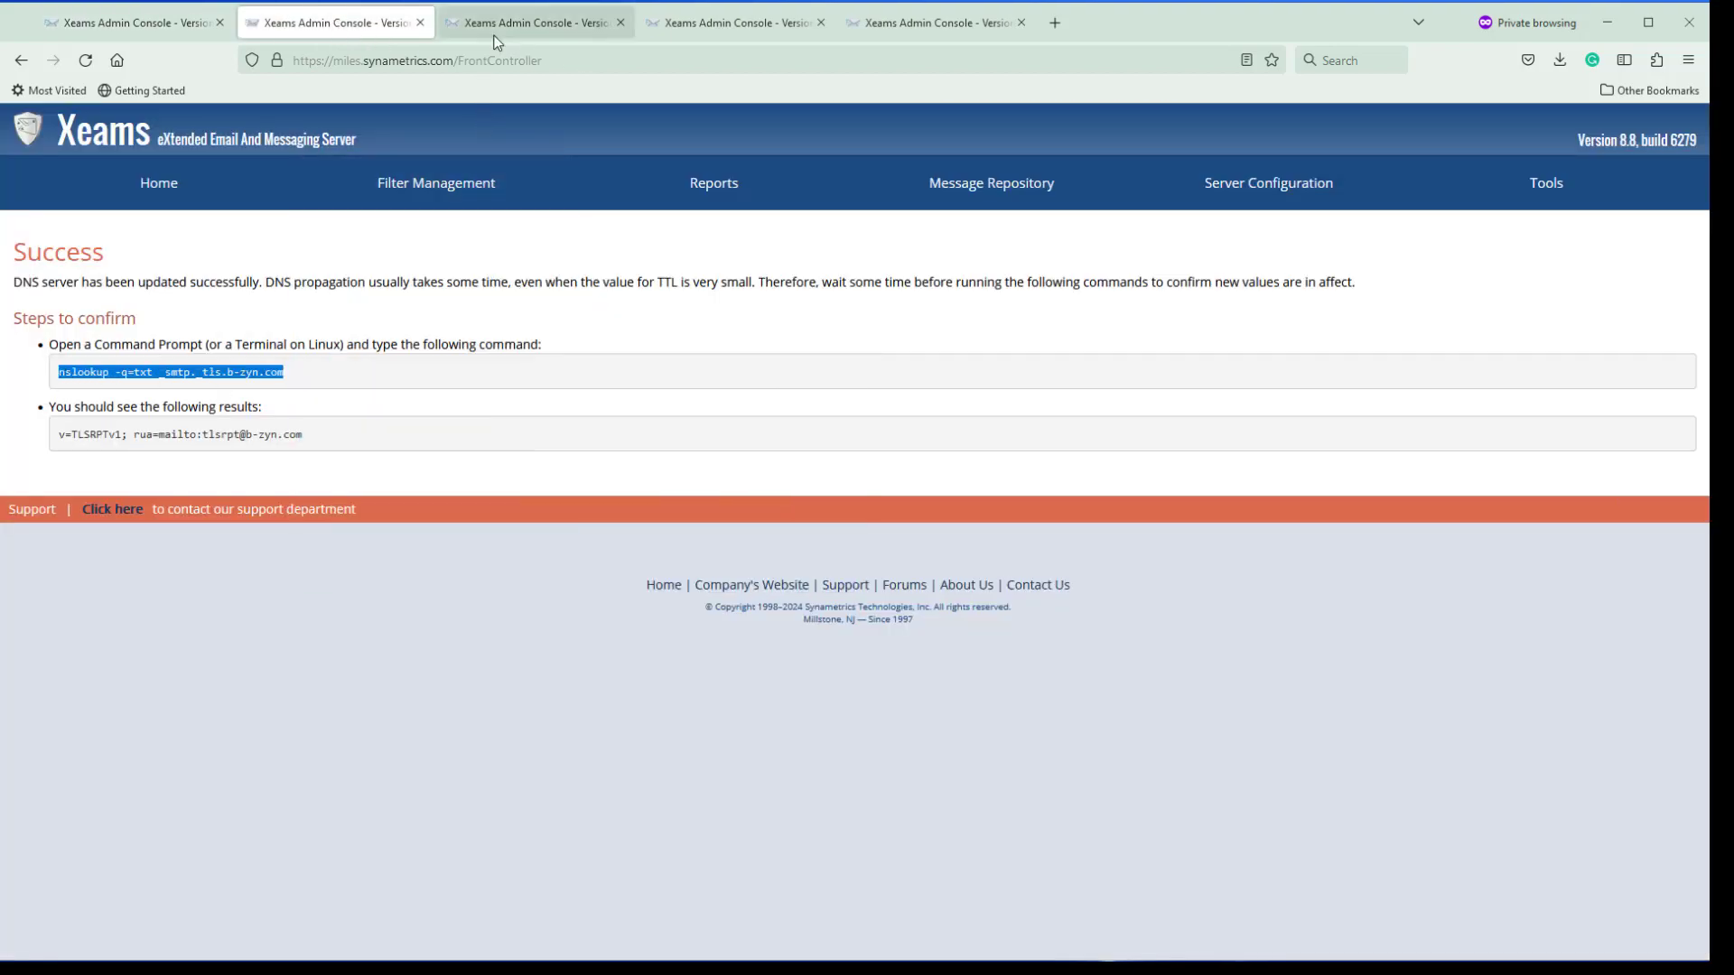
click(1055, 22)
Load mta-sts.b-zyn.com in the private tab and reload it to check it resolves
key(ctrl+v)
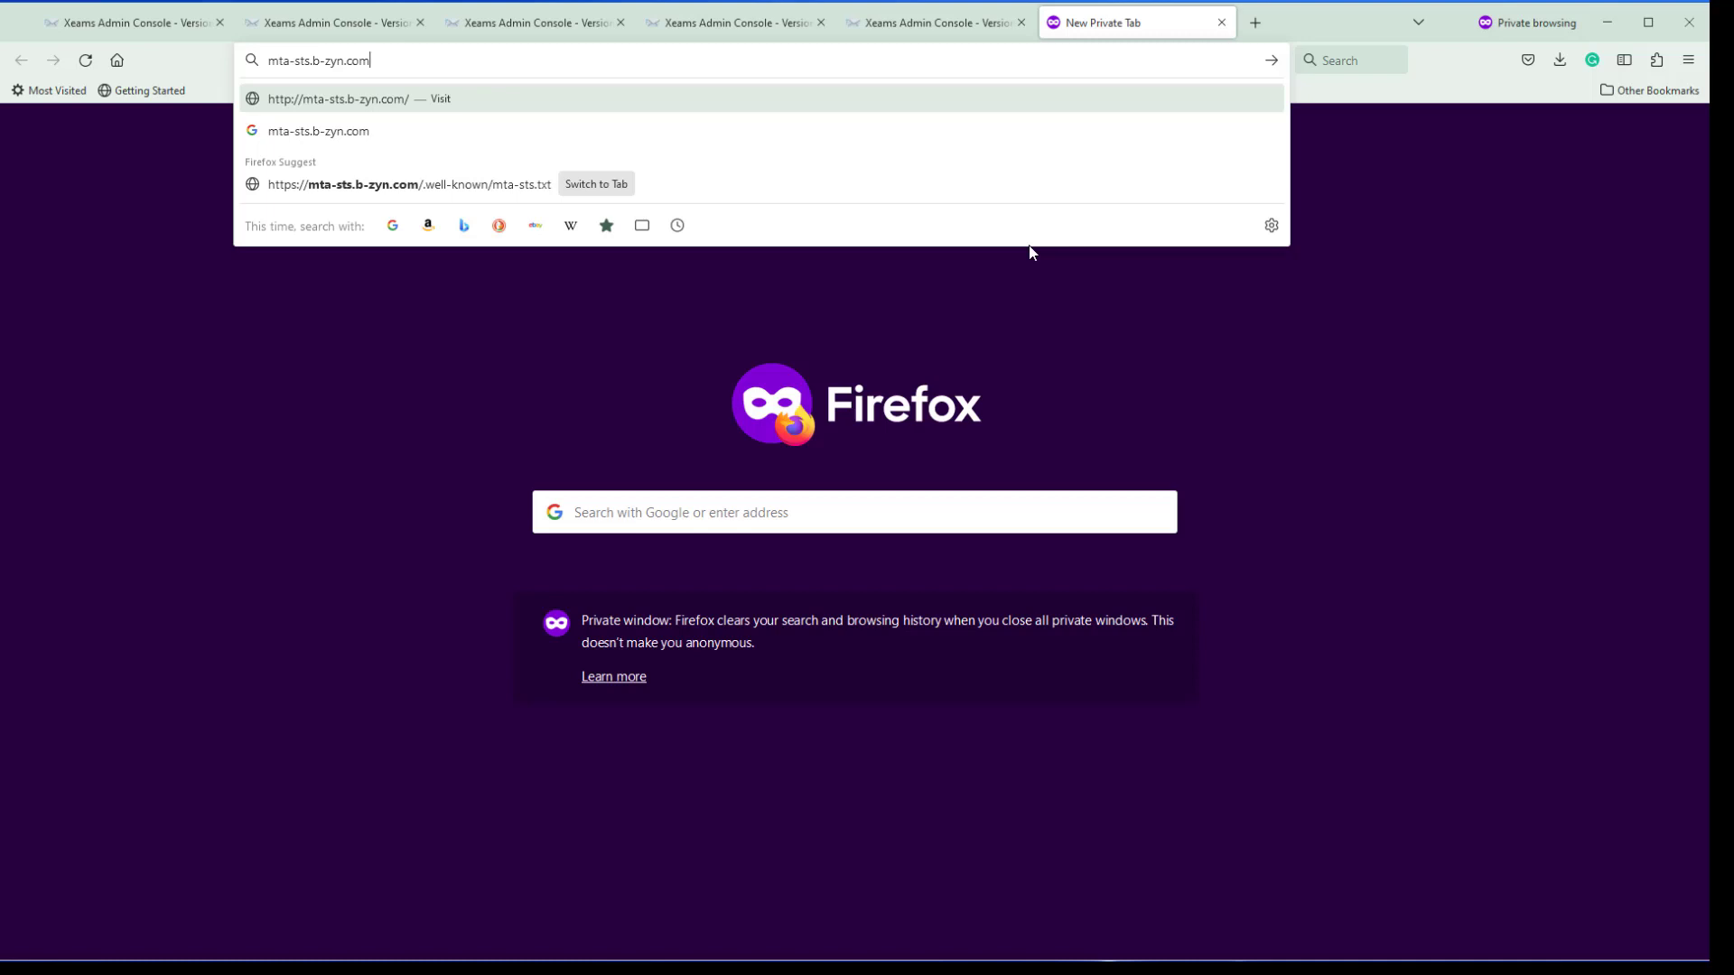
key(Return)
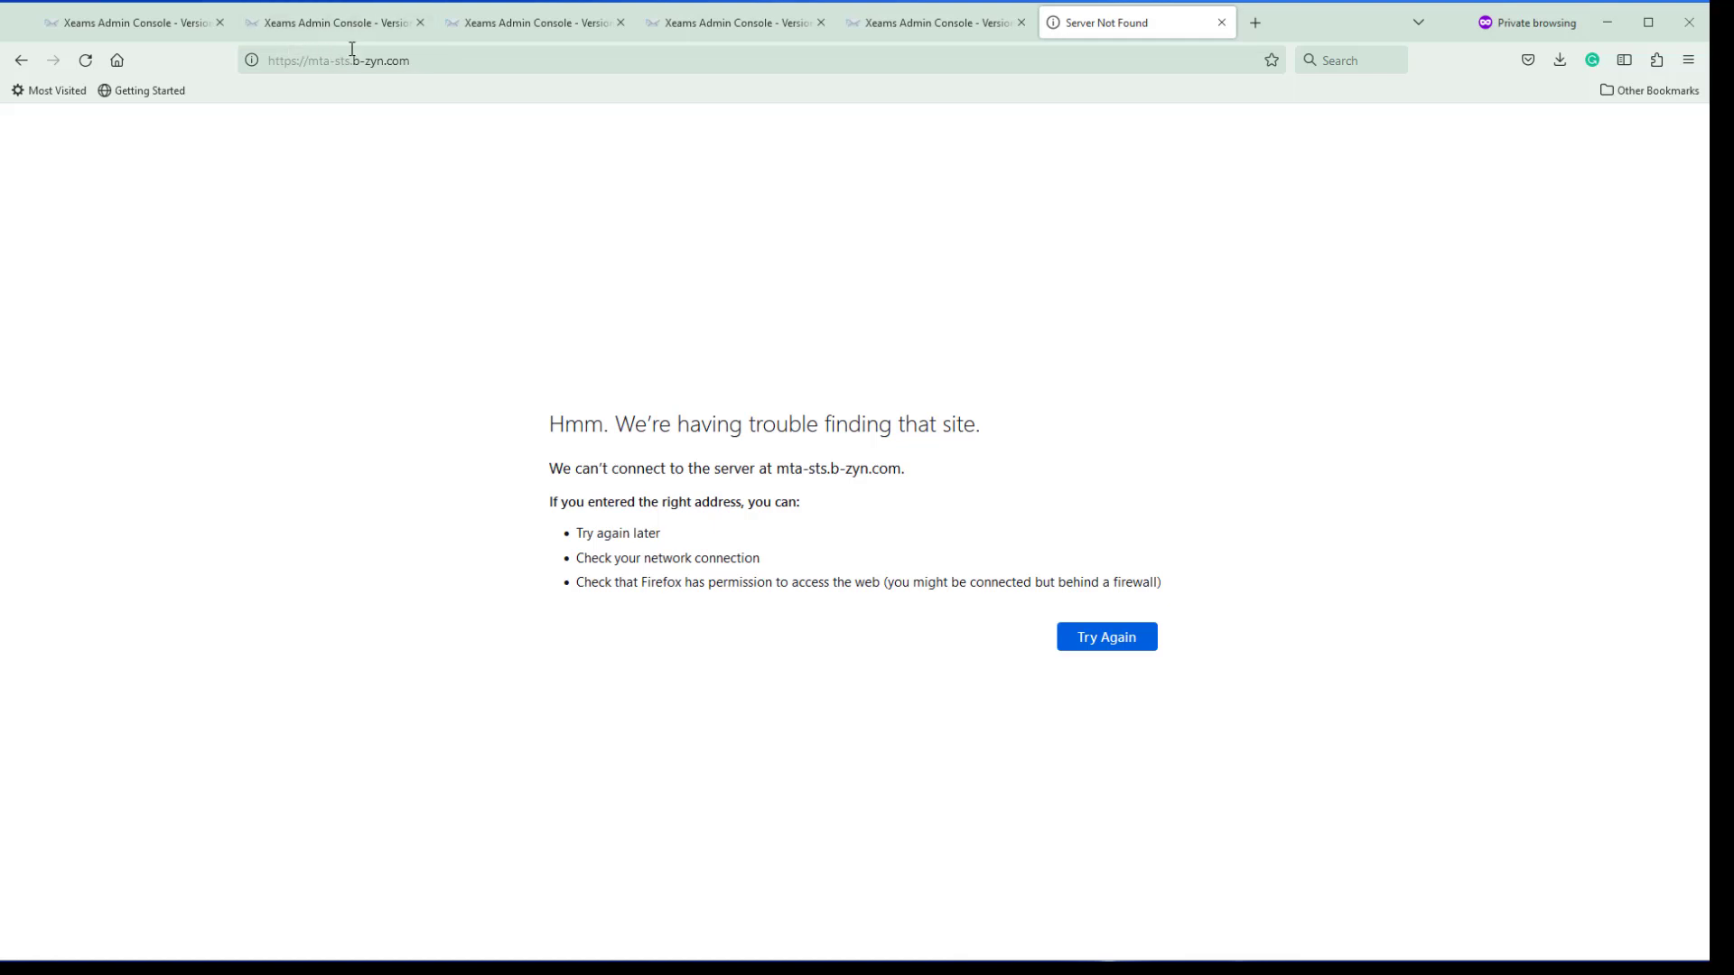
key(F5)
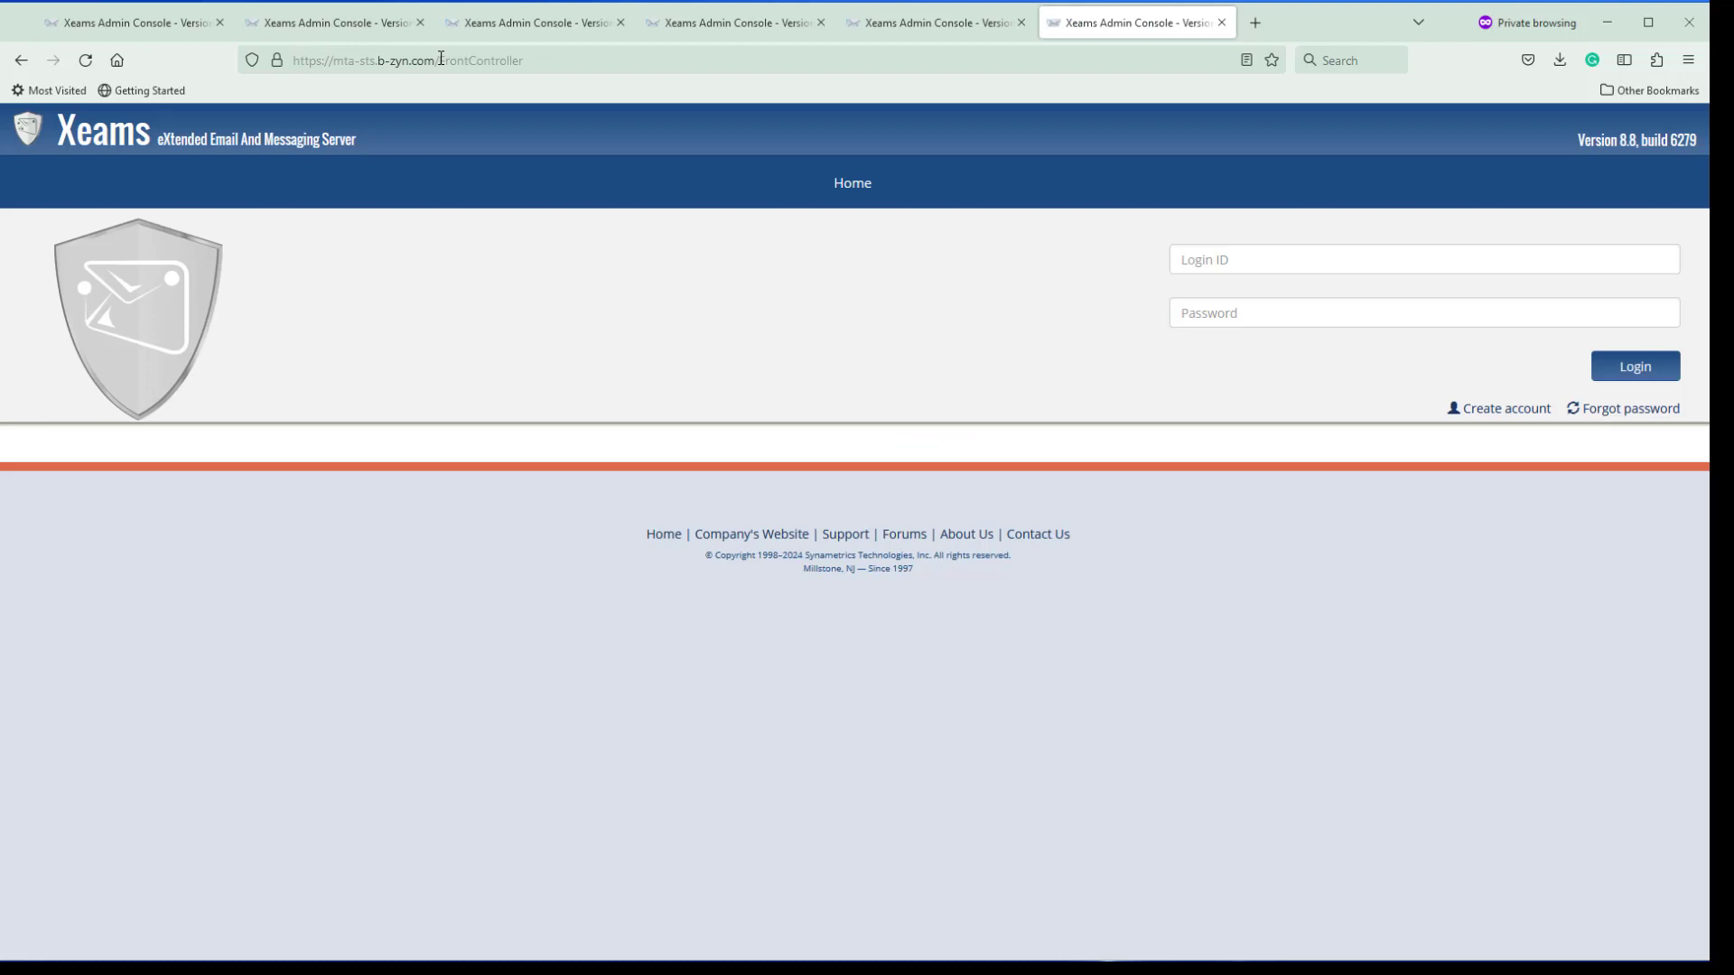
Request a Let's Encrypt re-issue for miles.synametrics.com covering mta-sts.b-zyn.com
click(168, 28)
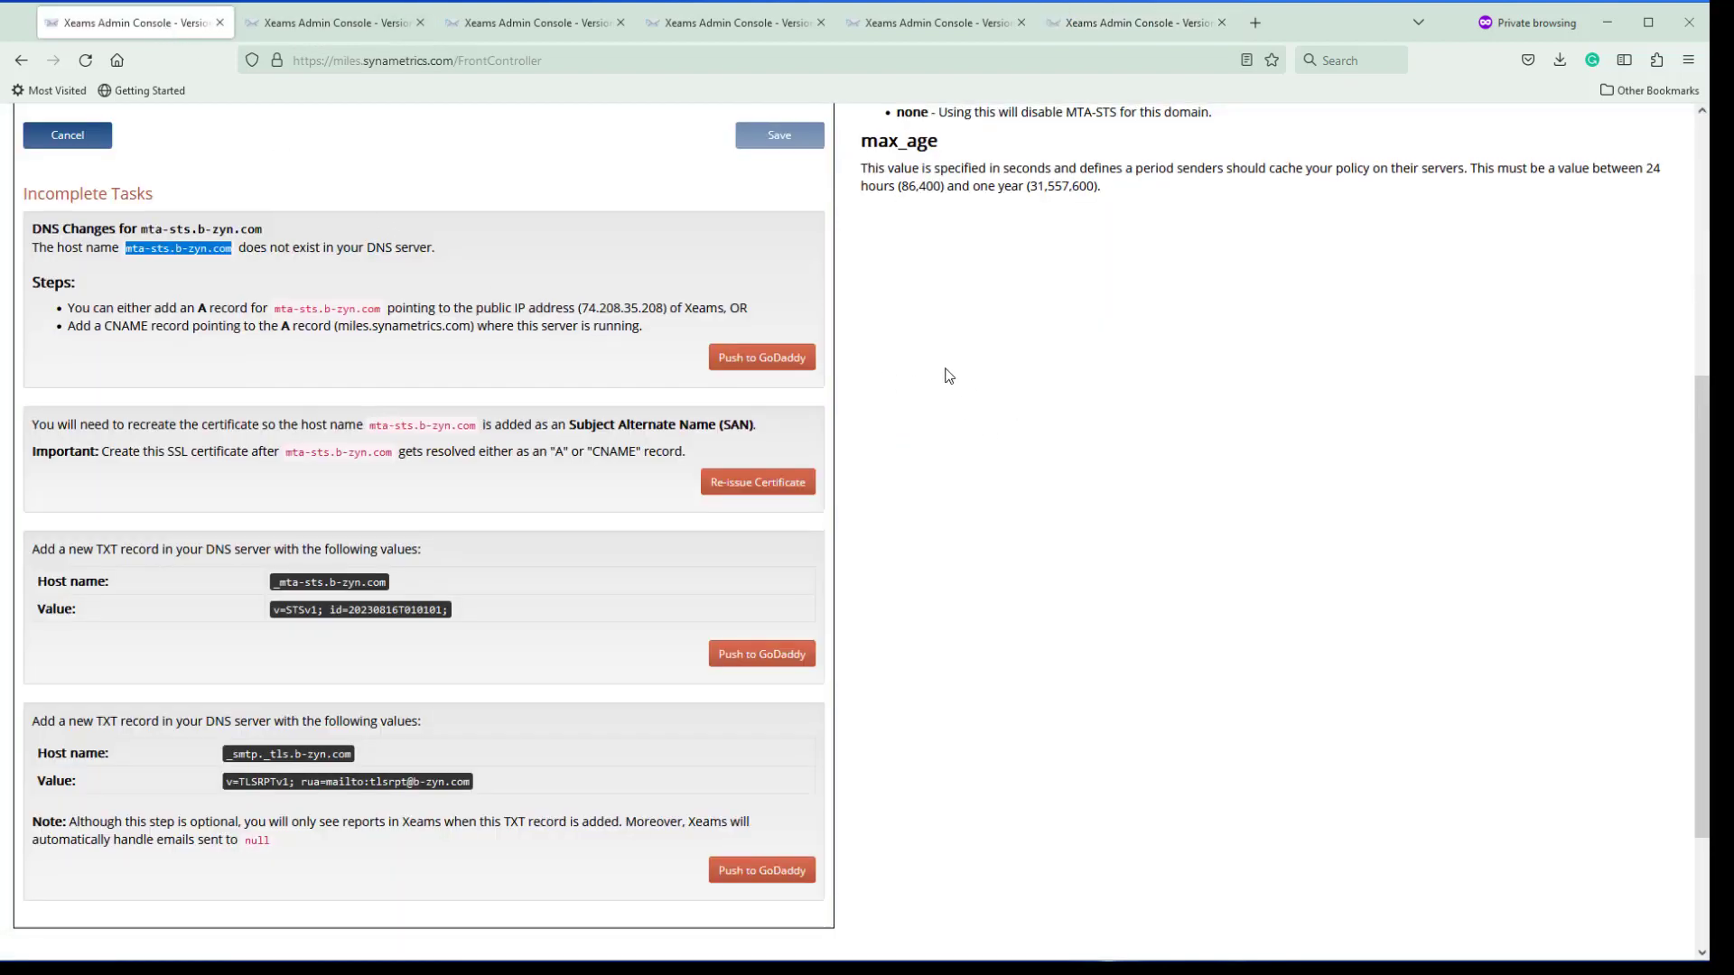
scroll(945, 375, up, 1)
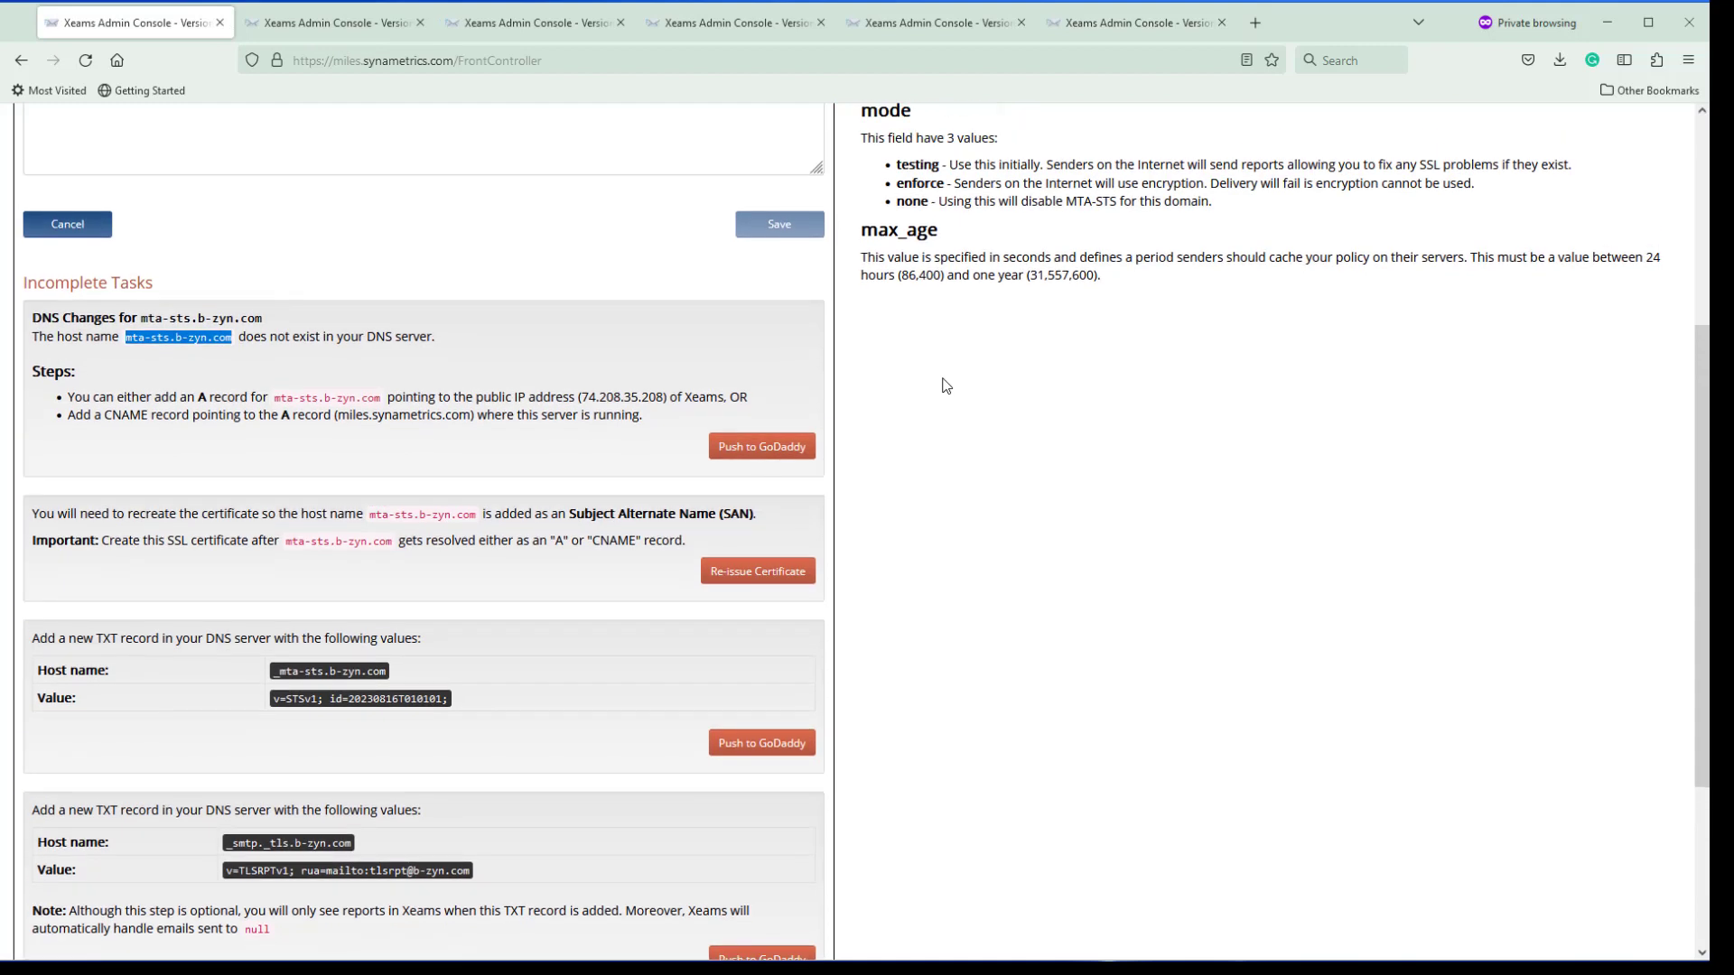
click(757, 571)
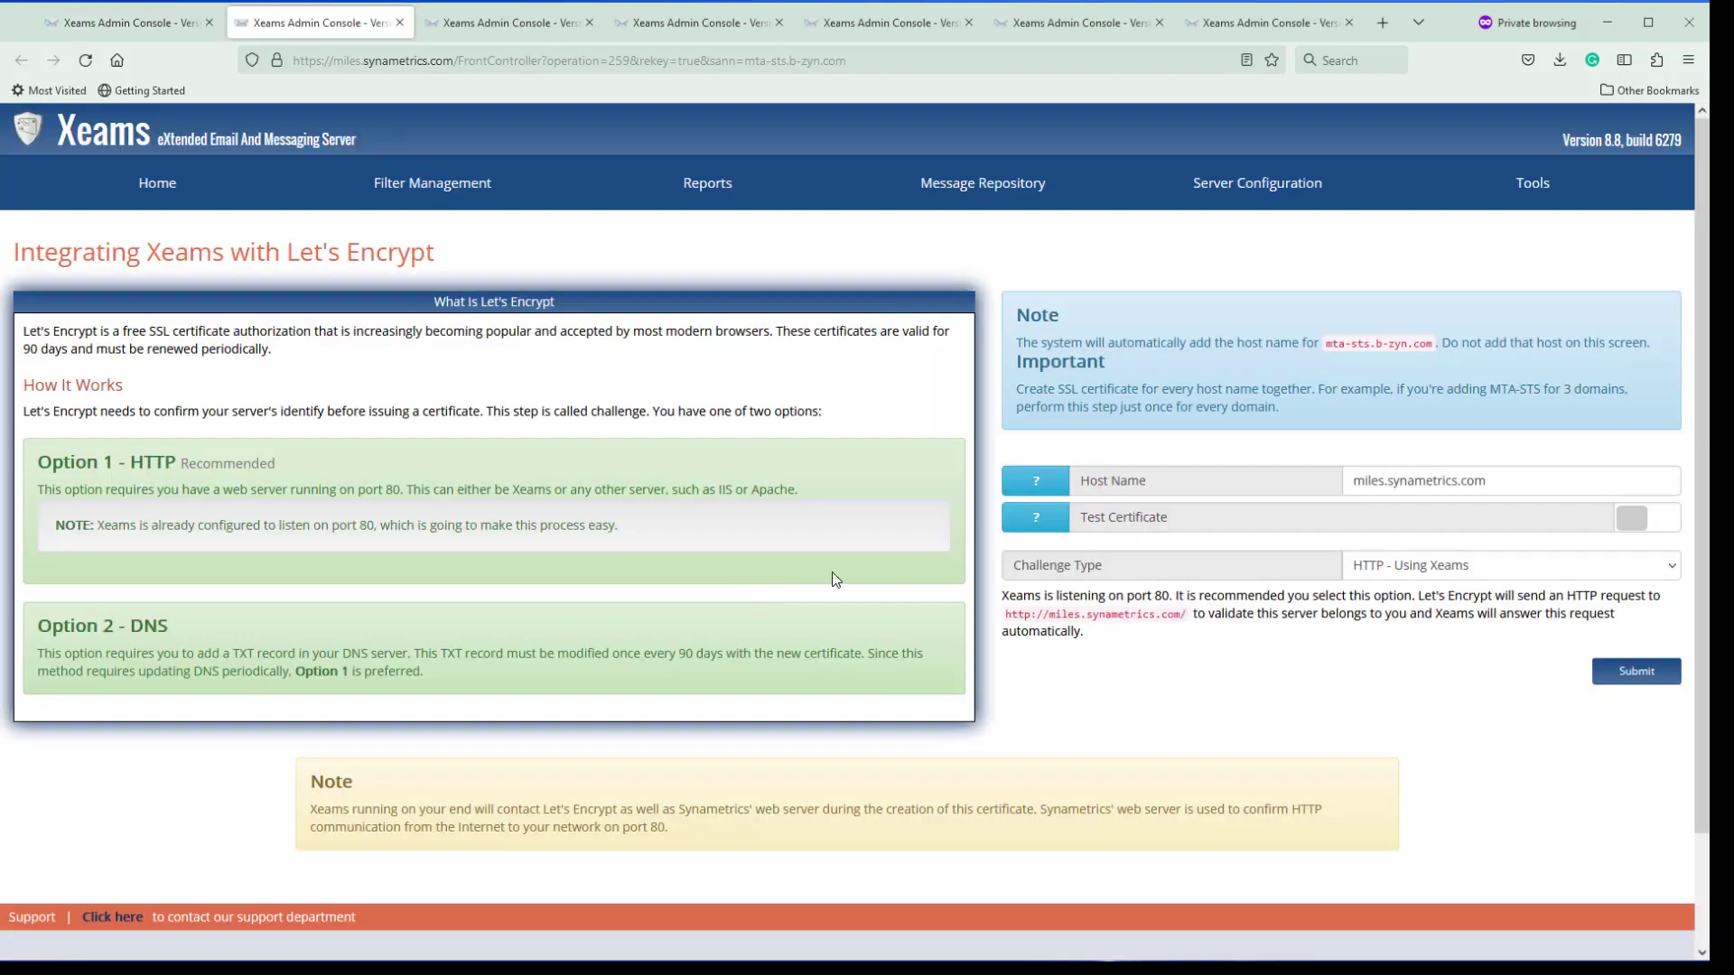
click(1492, 481)
drag(1489, 481, 1337, 481)
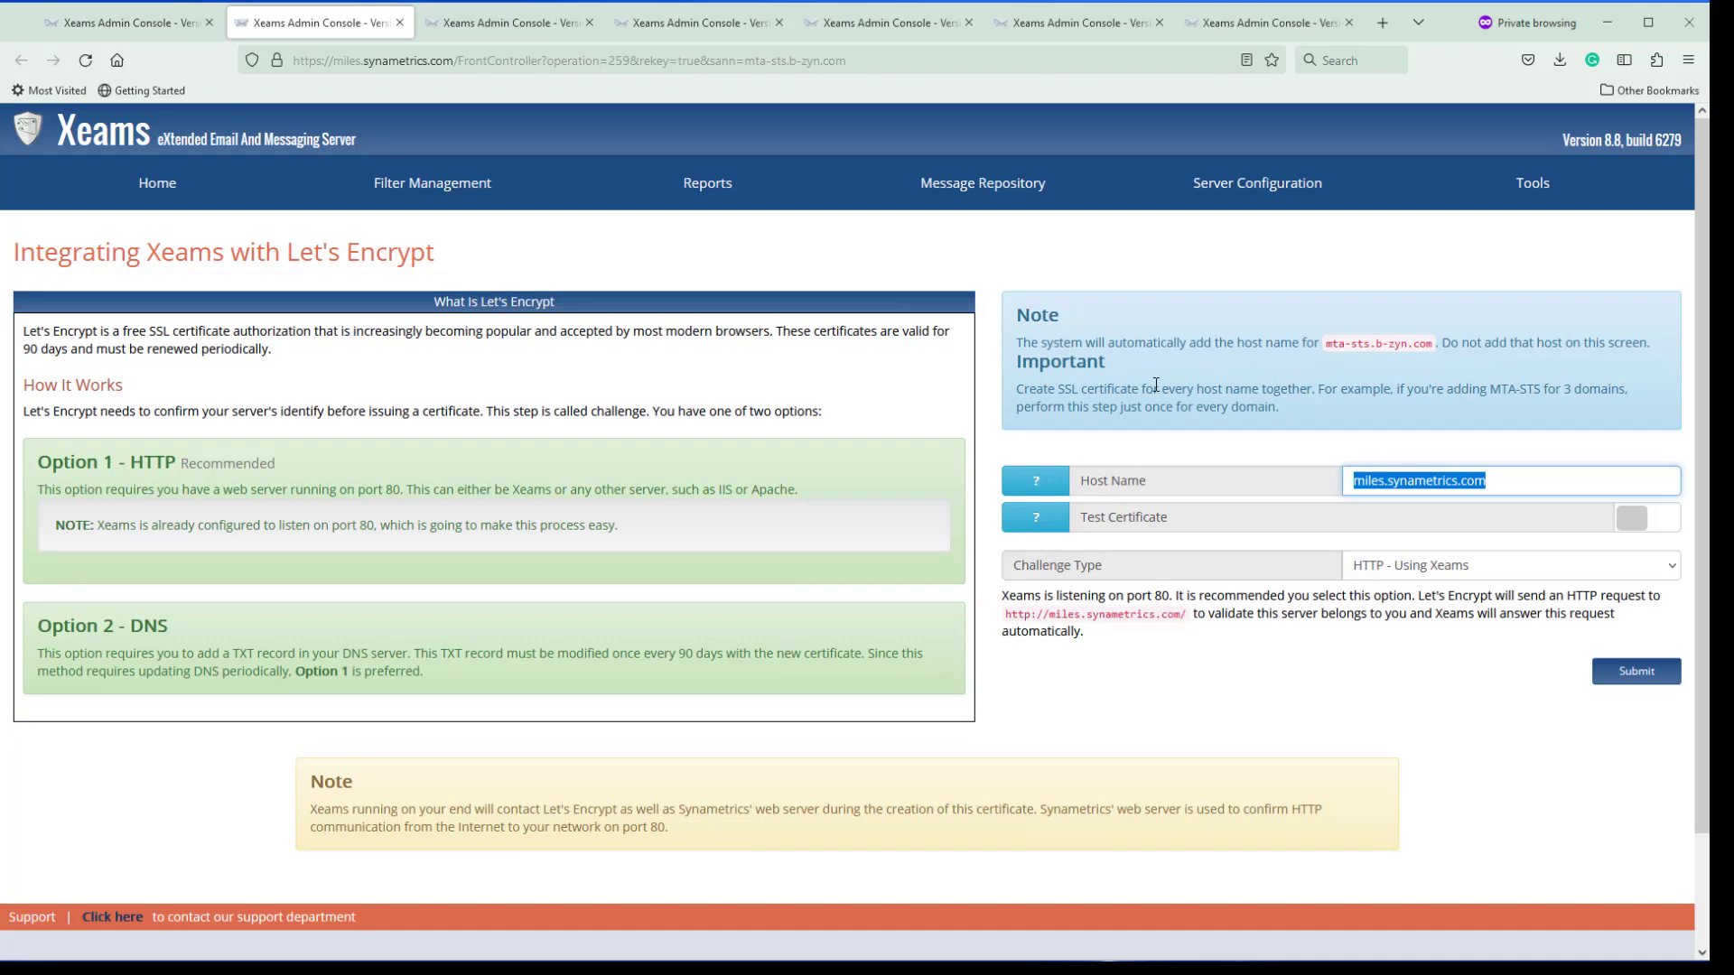
drag(1323, 346, 1436, 346)
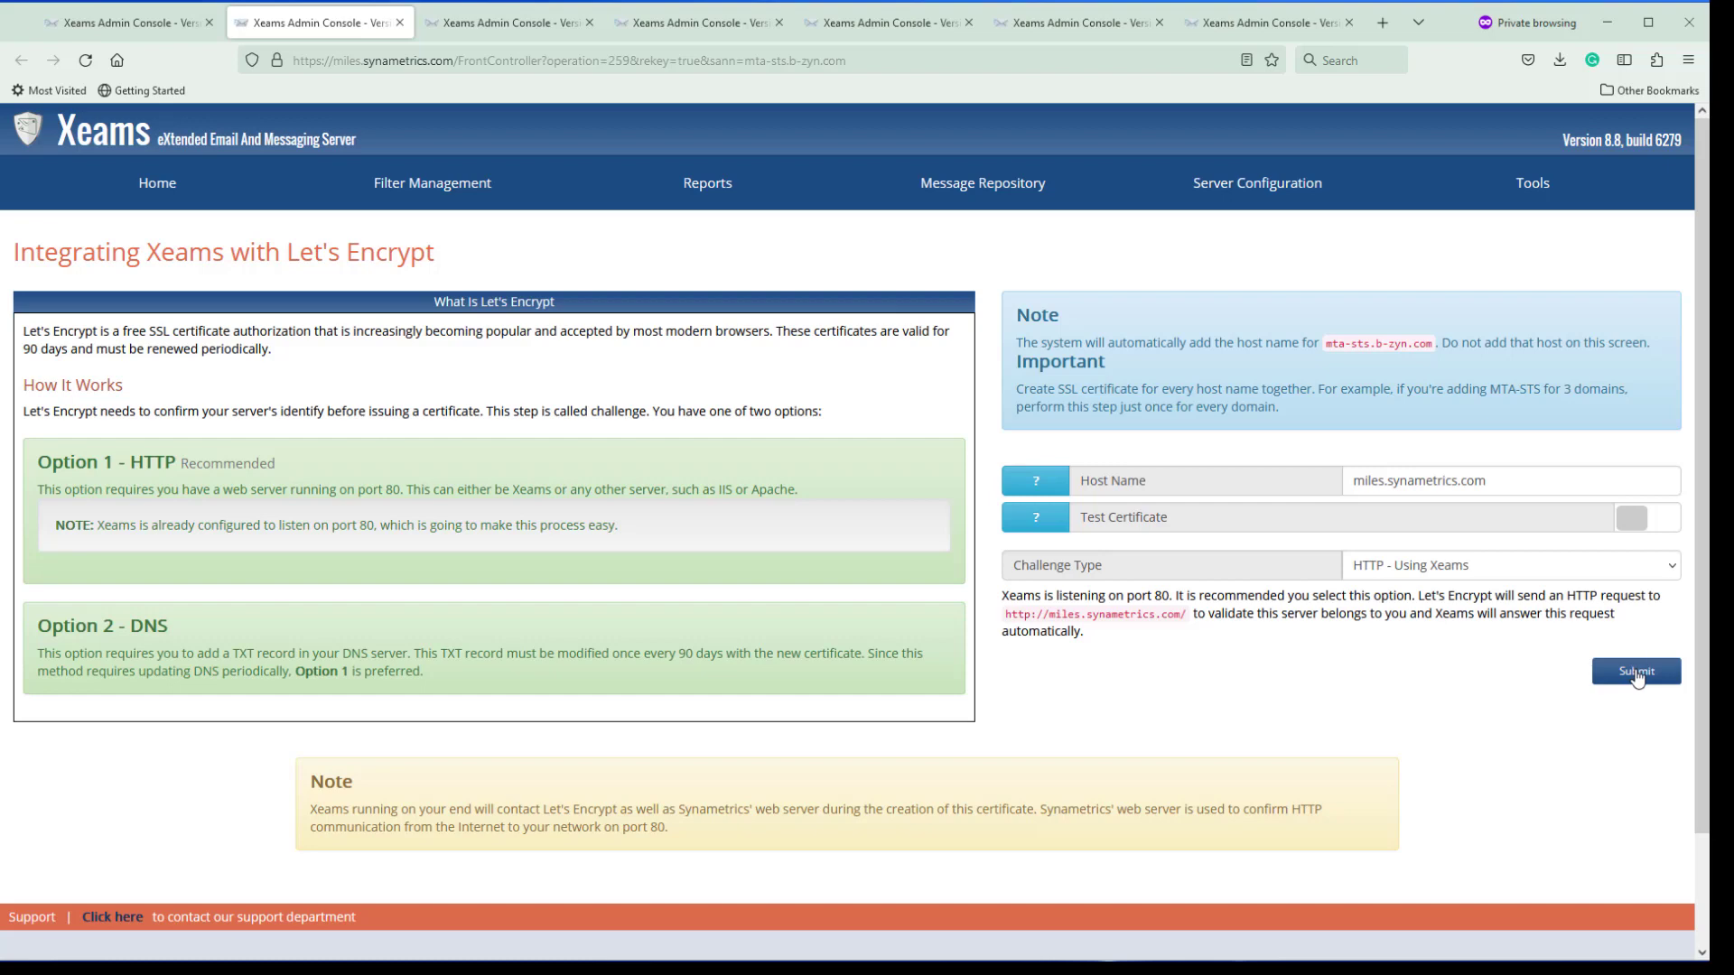
click(1637, 675)
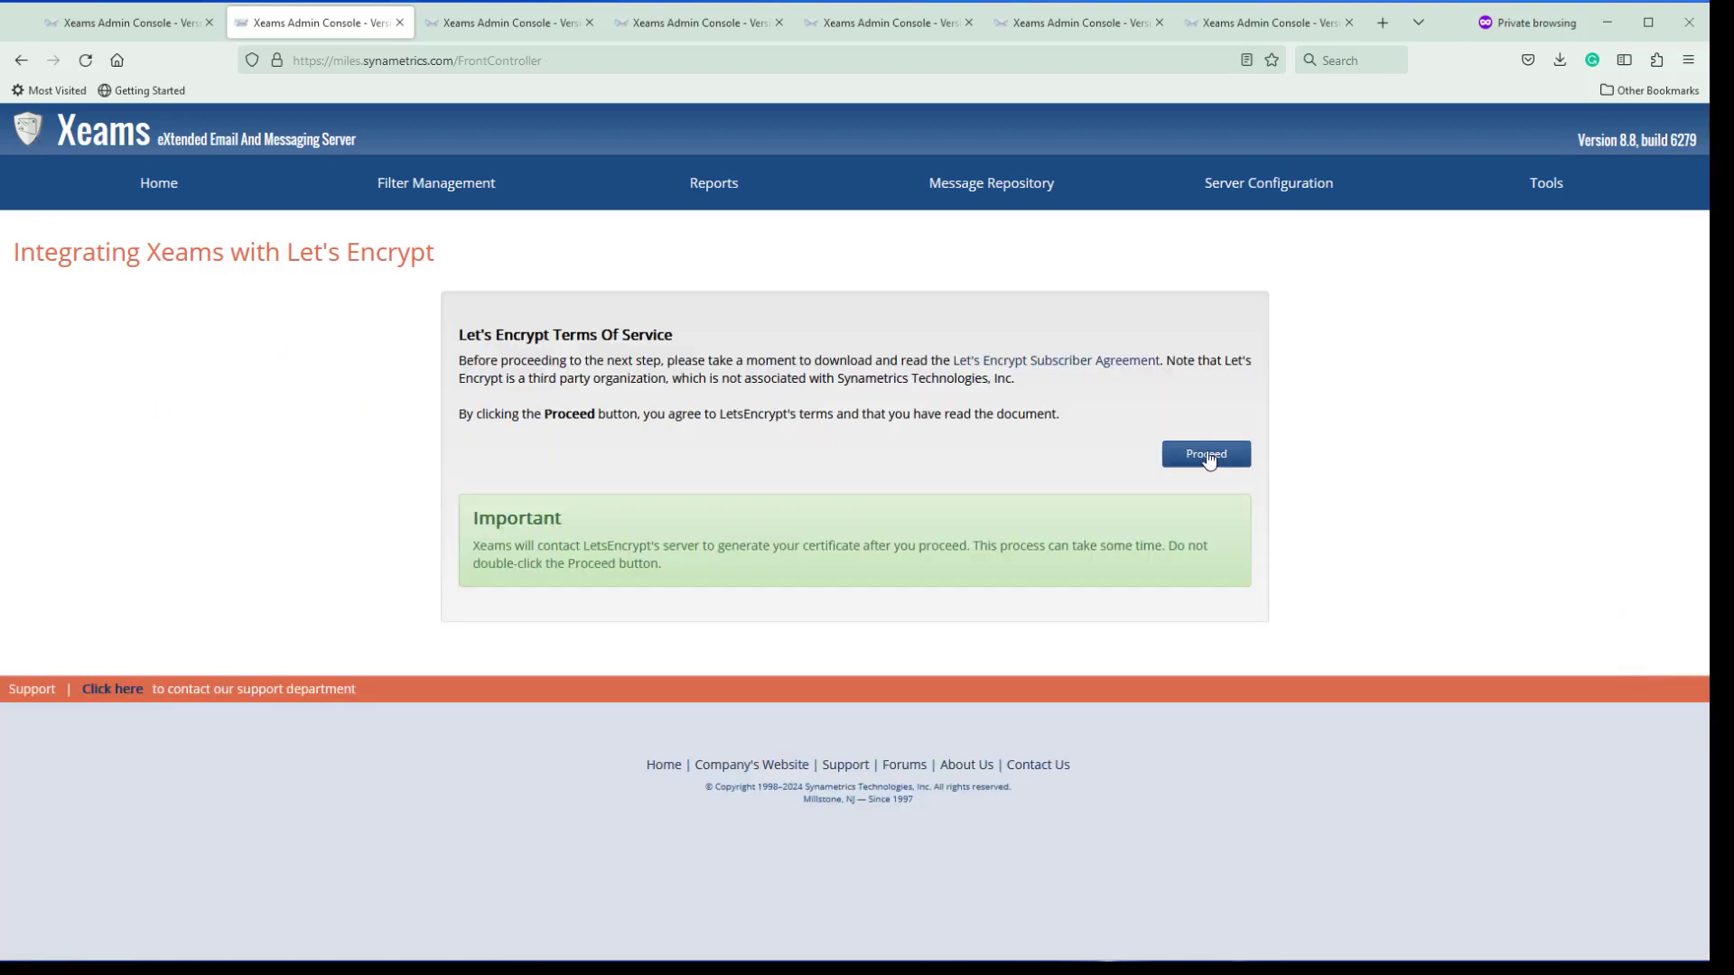
Accept the Let's Encrypt terms to generate the new SSL certificate
click(1209, 458)
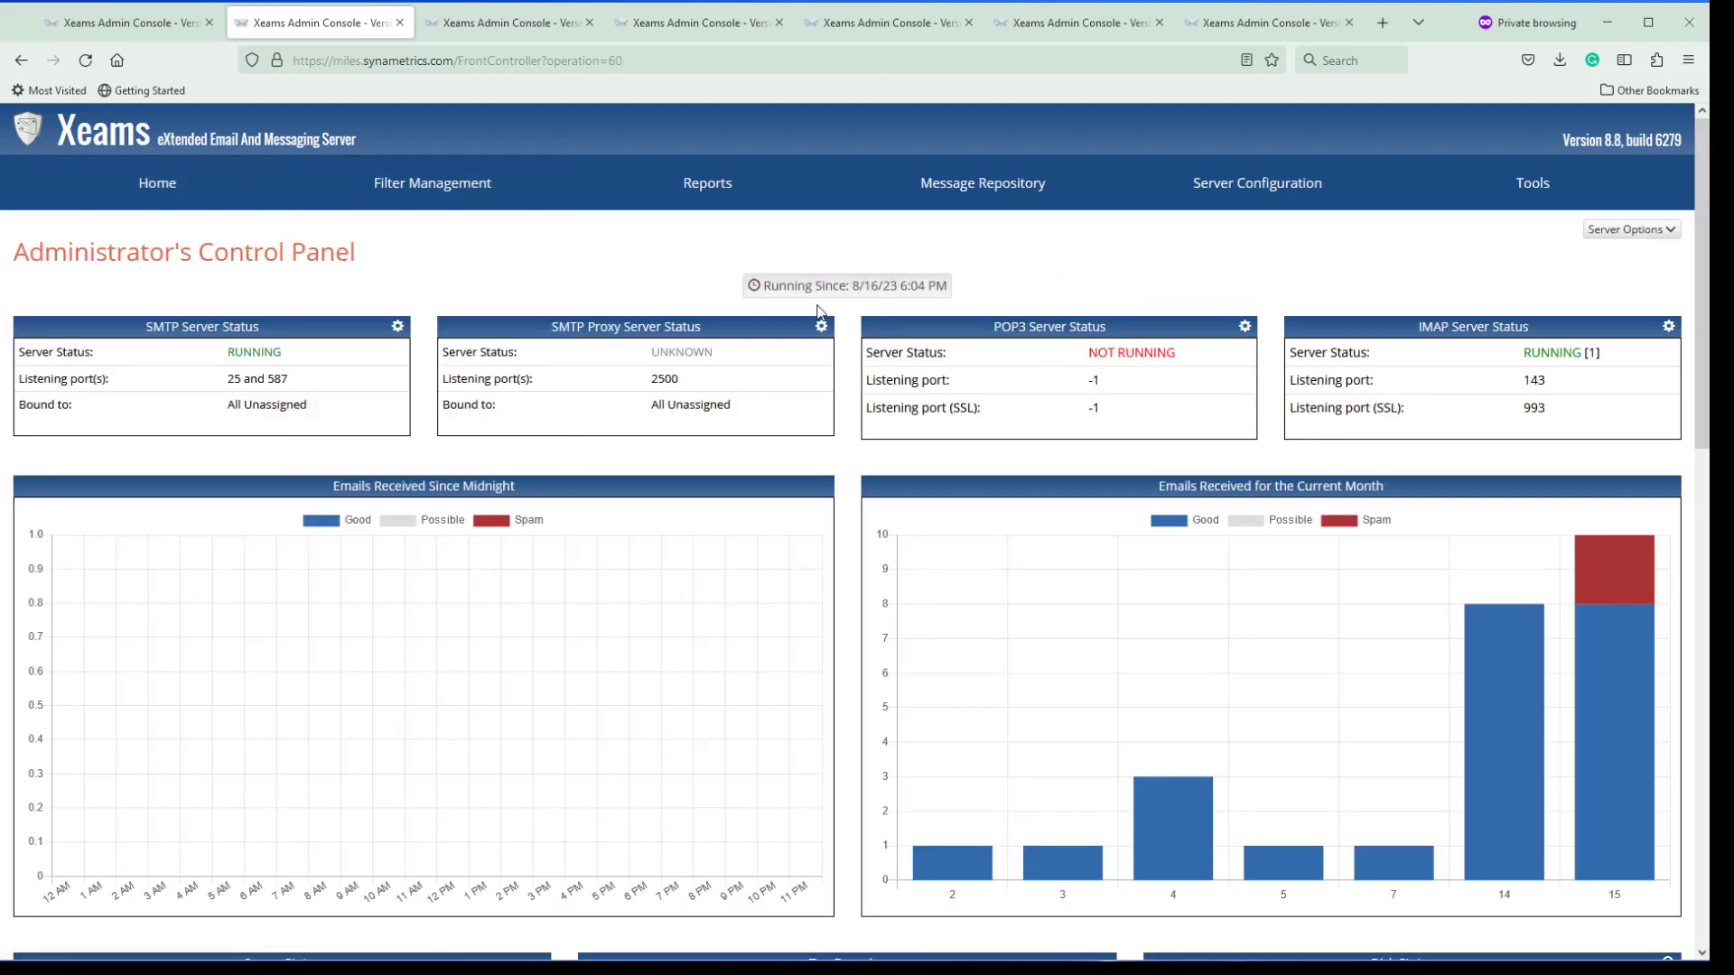
Open MTA-STS & TLS Reporting to confirm MTA-STS is enabled for b-zyn.com with zero reports
mouse_move(710, 199)
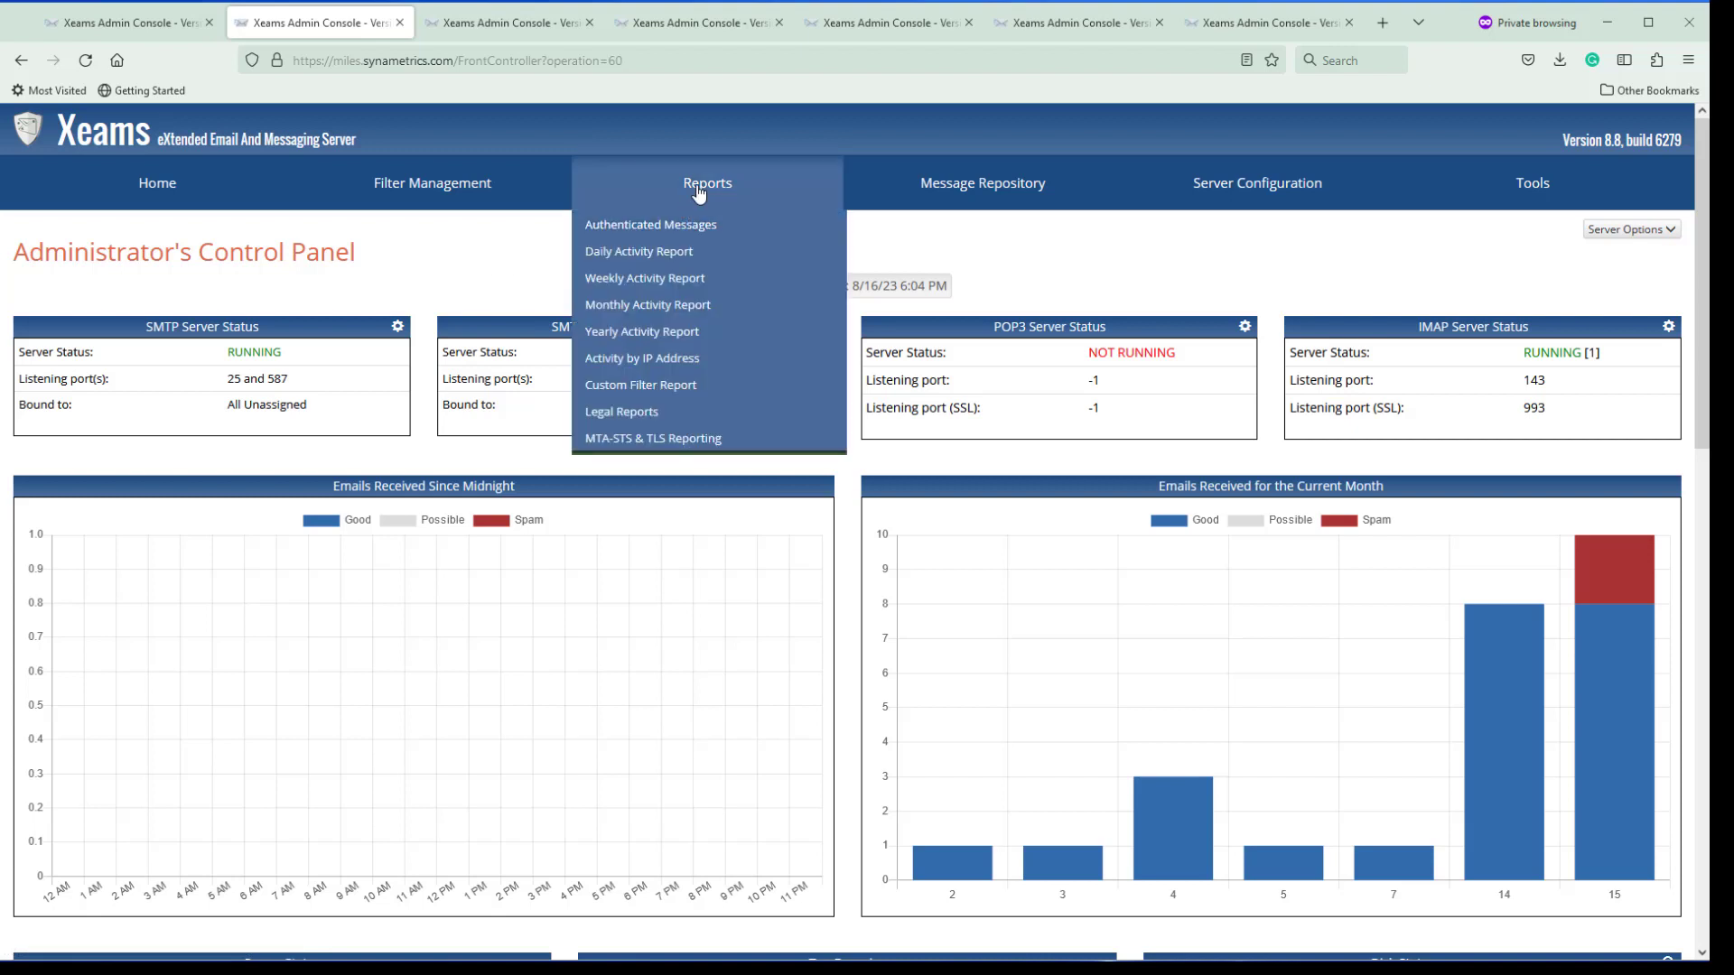
click(673, 439)
scroll(673, 447, down, 1)
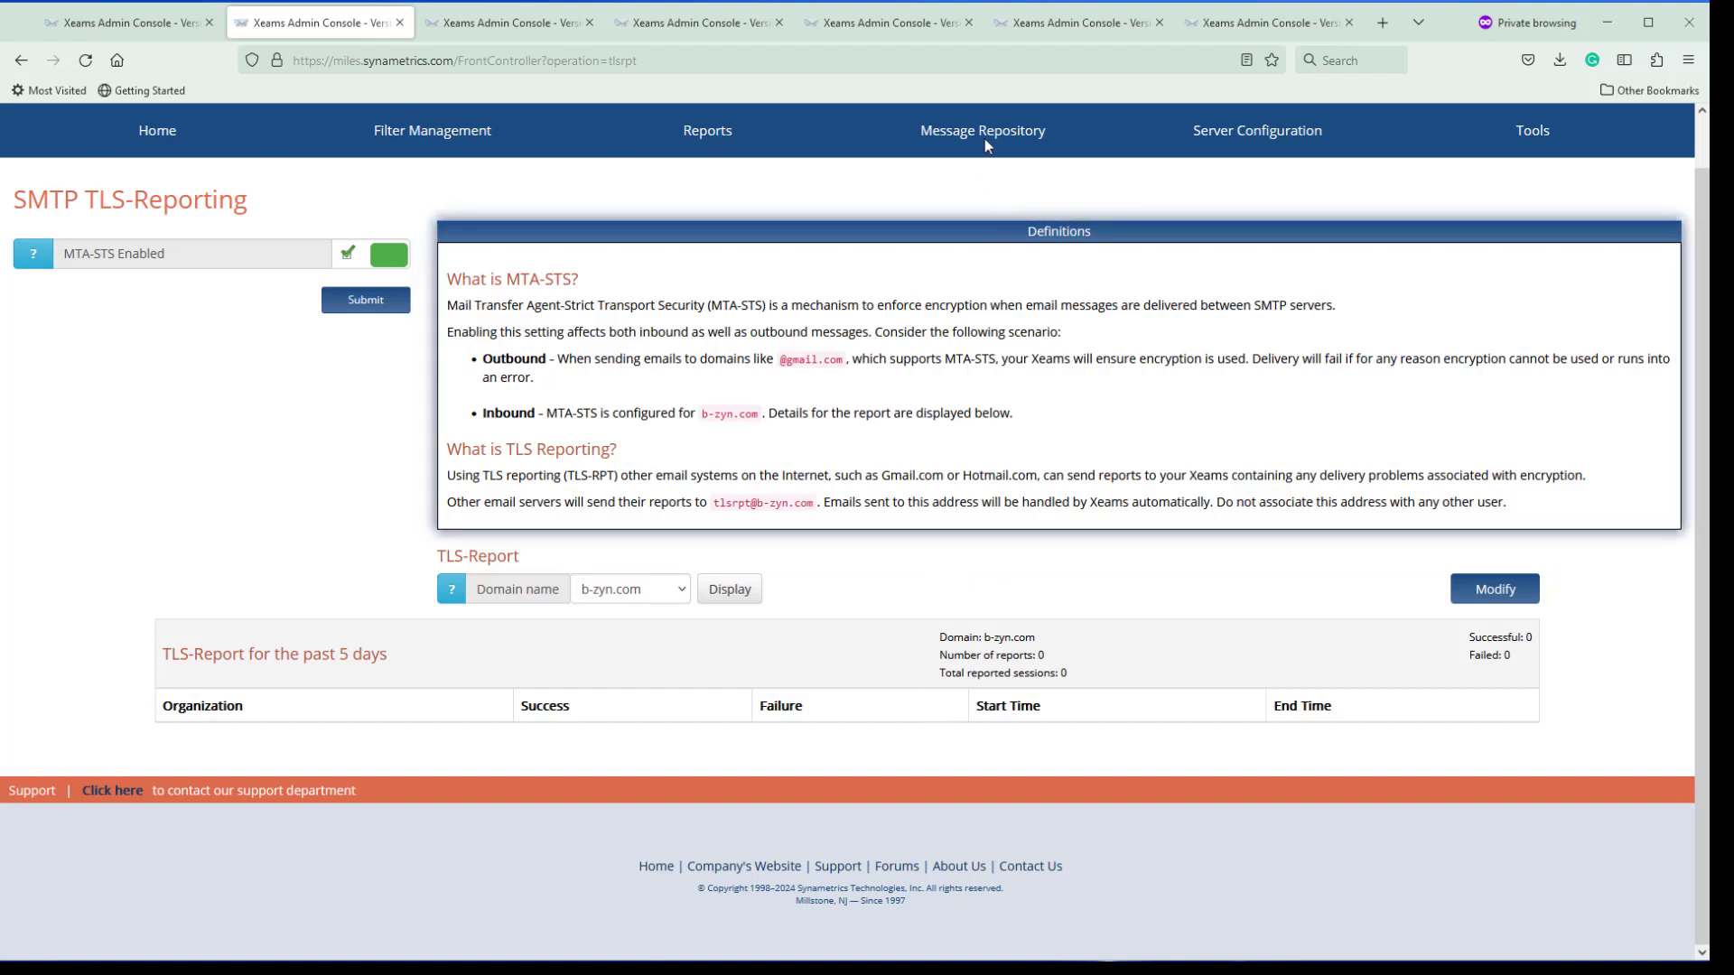
Review mail.synametrics.com's TLS report: 70 successful sessions from Google, Microsoft and SocketLabs
click(1036, 27)
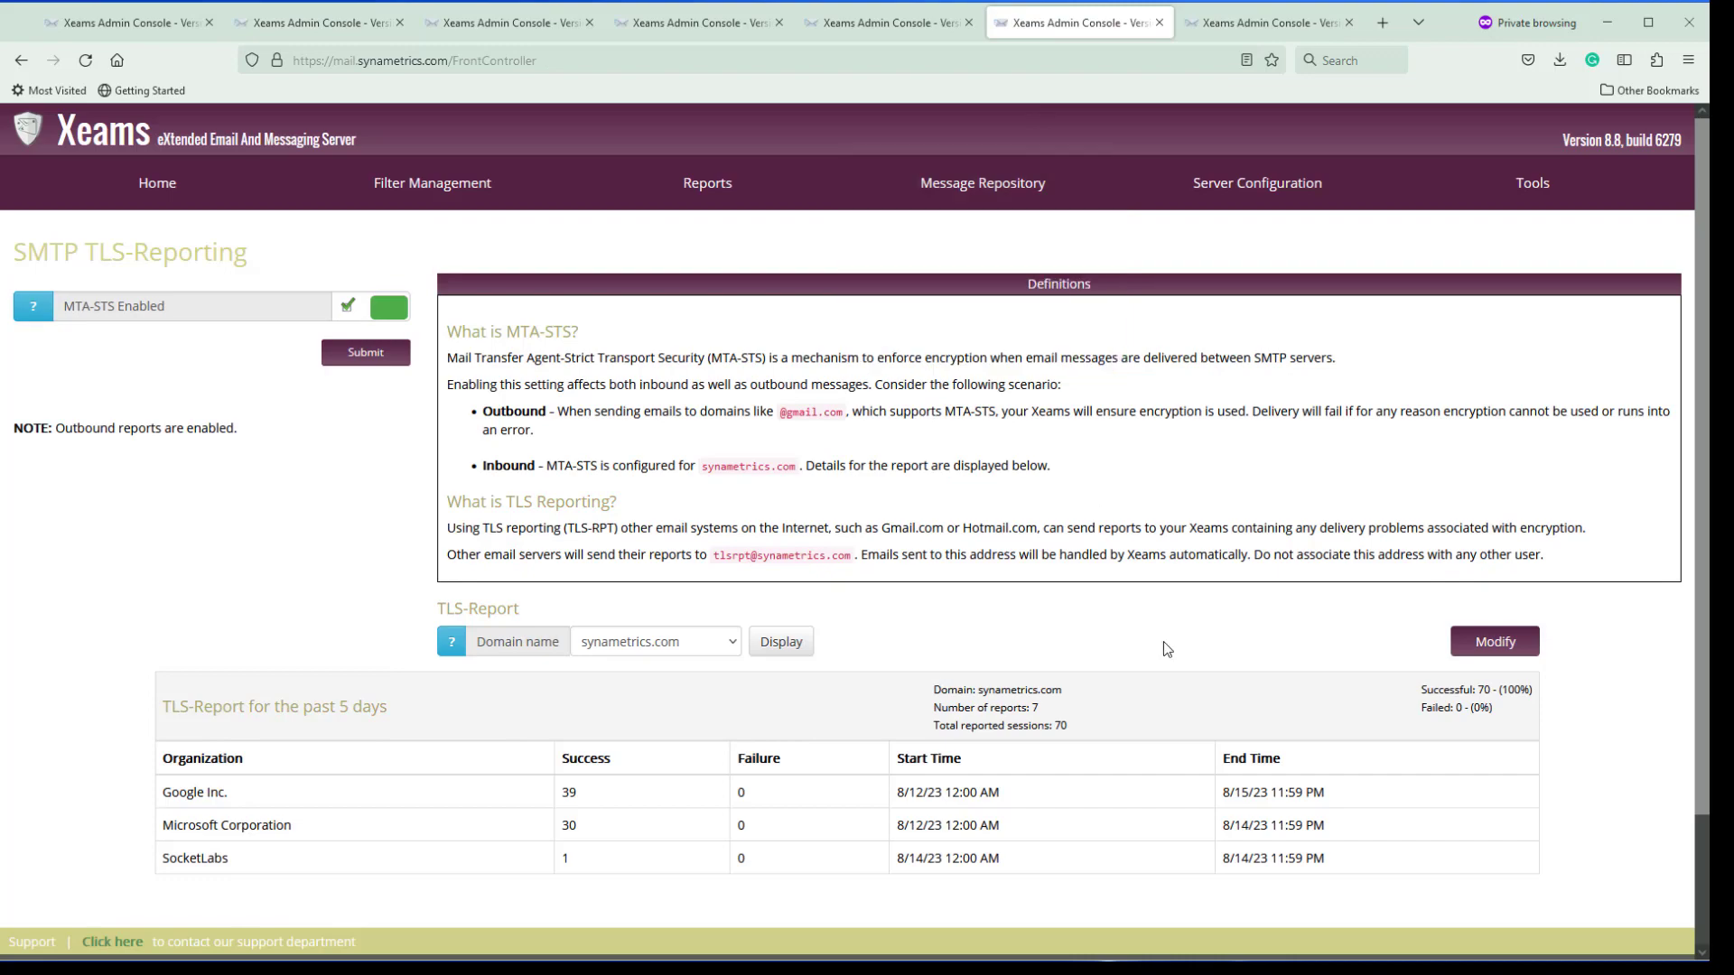
scroll(1164, 641, down, 2)
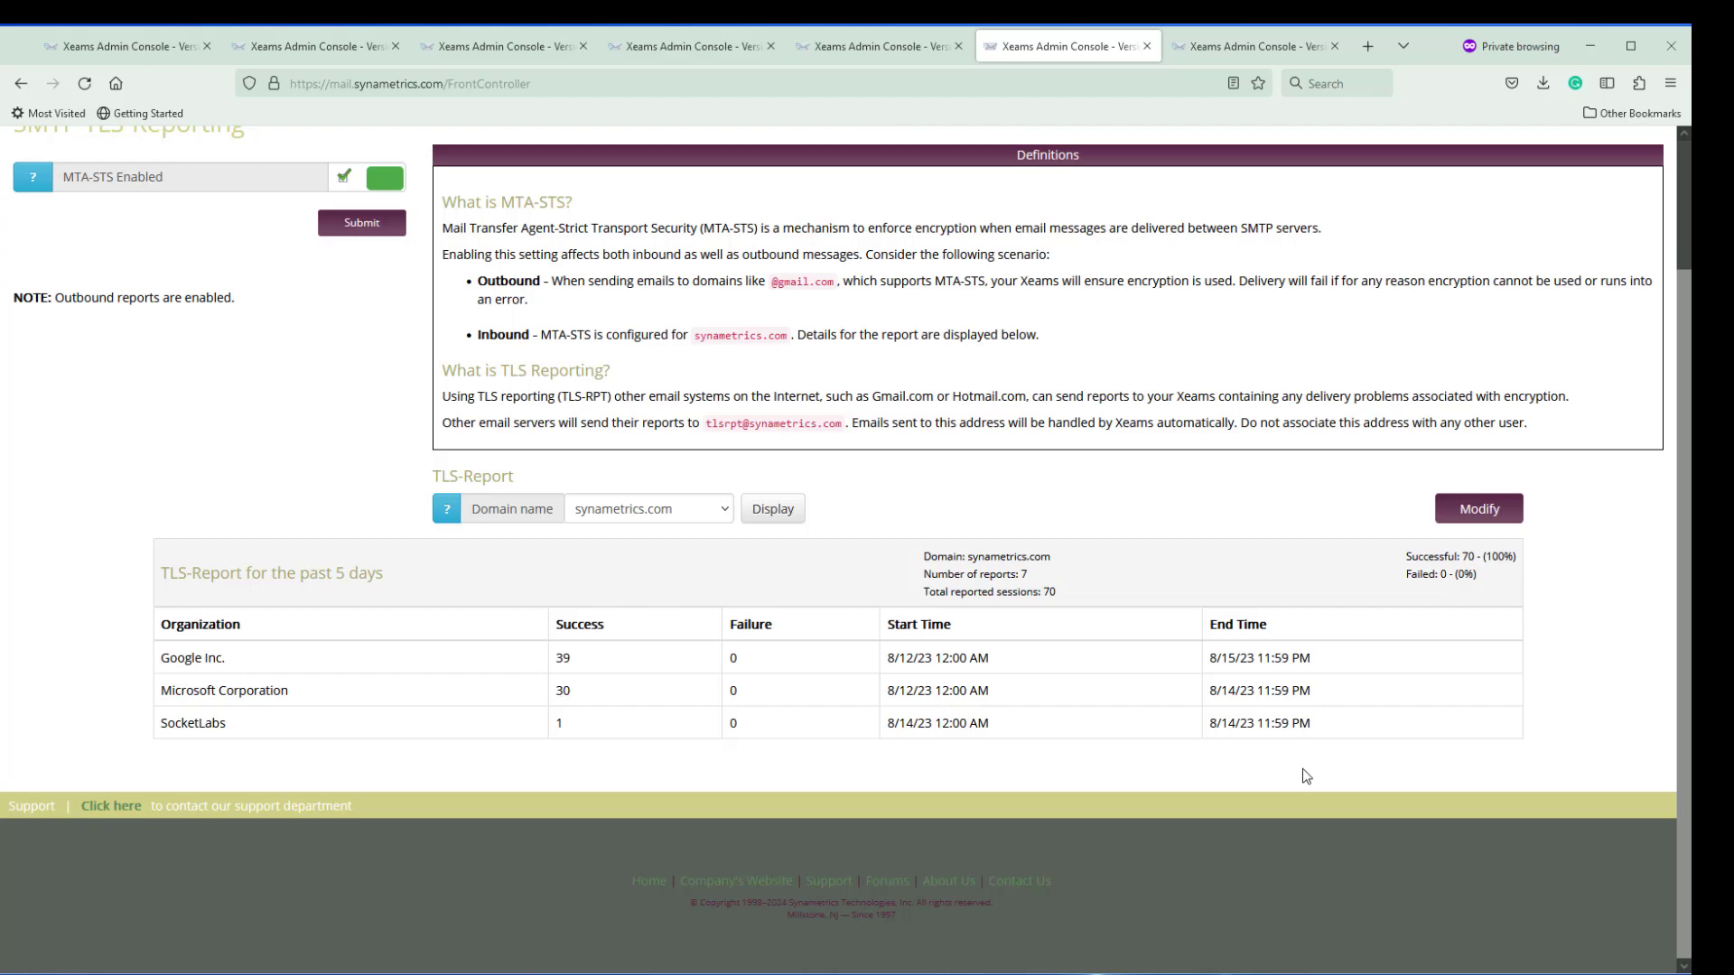
Open the b-zyn.com STS policy in the editor and select its 'testing' mode value
click(154, 51)
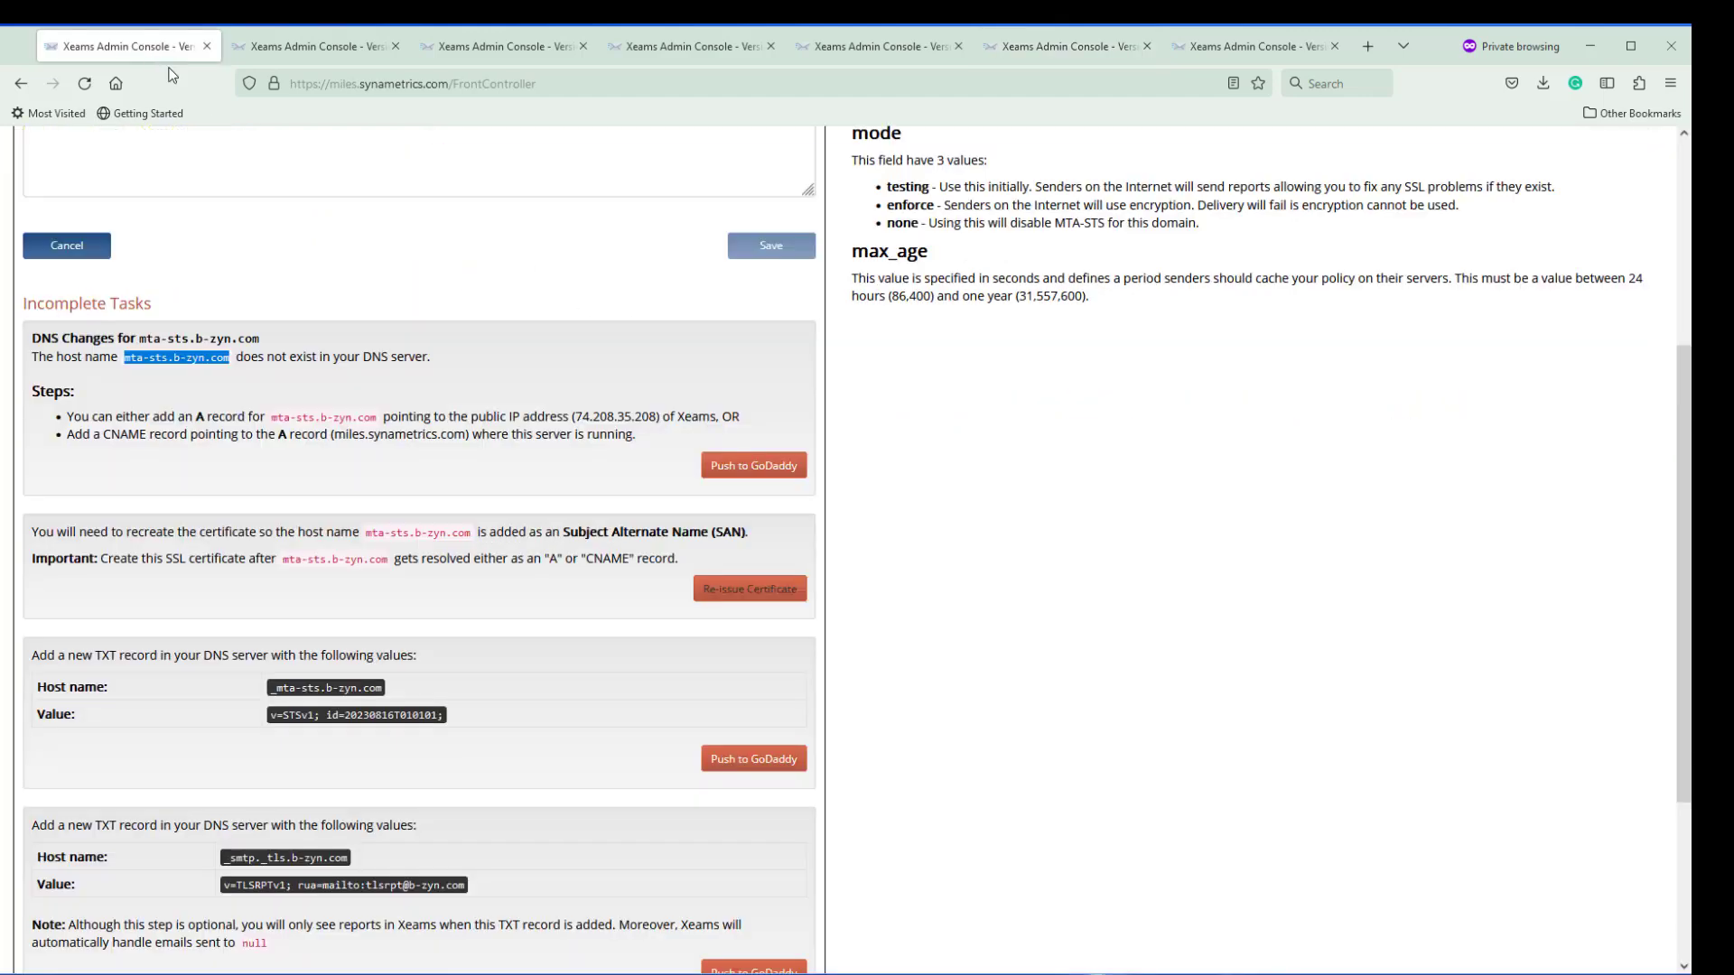
scroll(533, 372, up, 5)
mouse_move(699, 313)
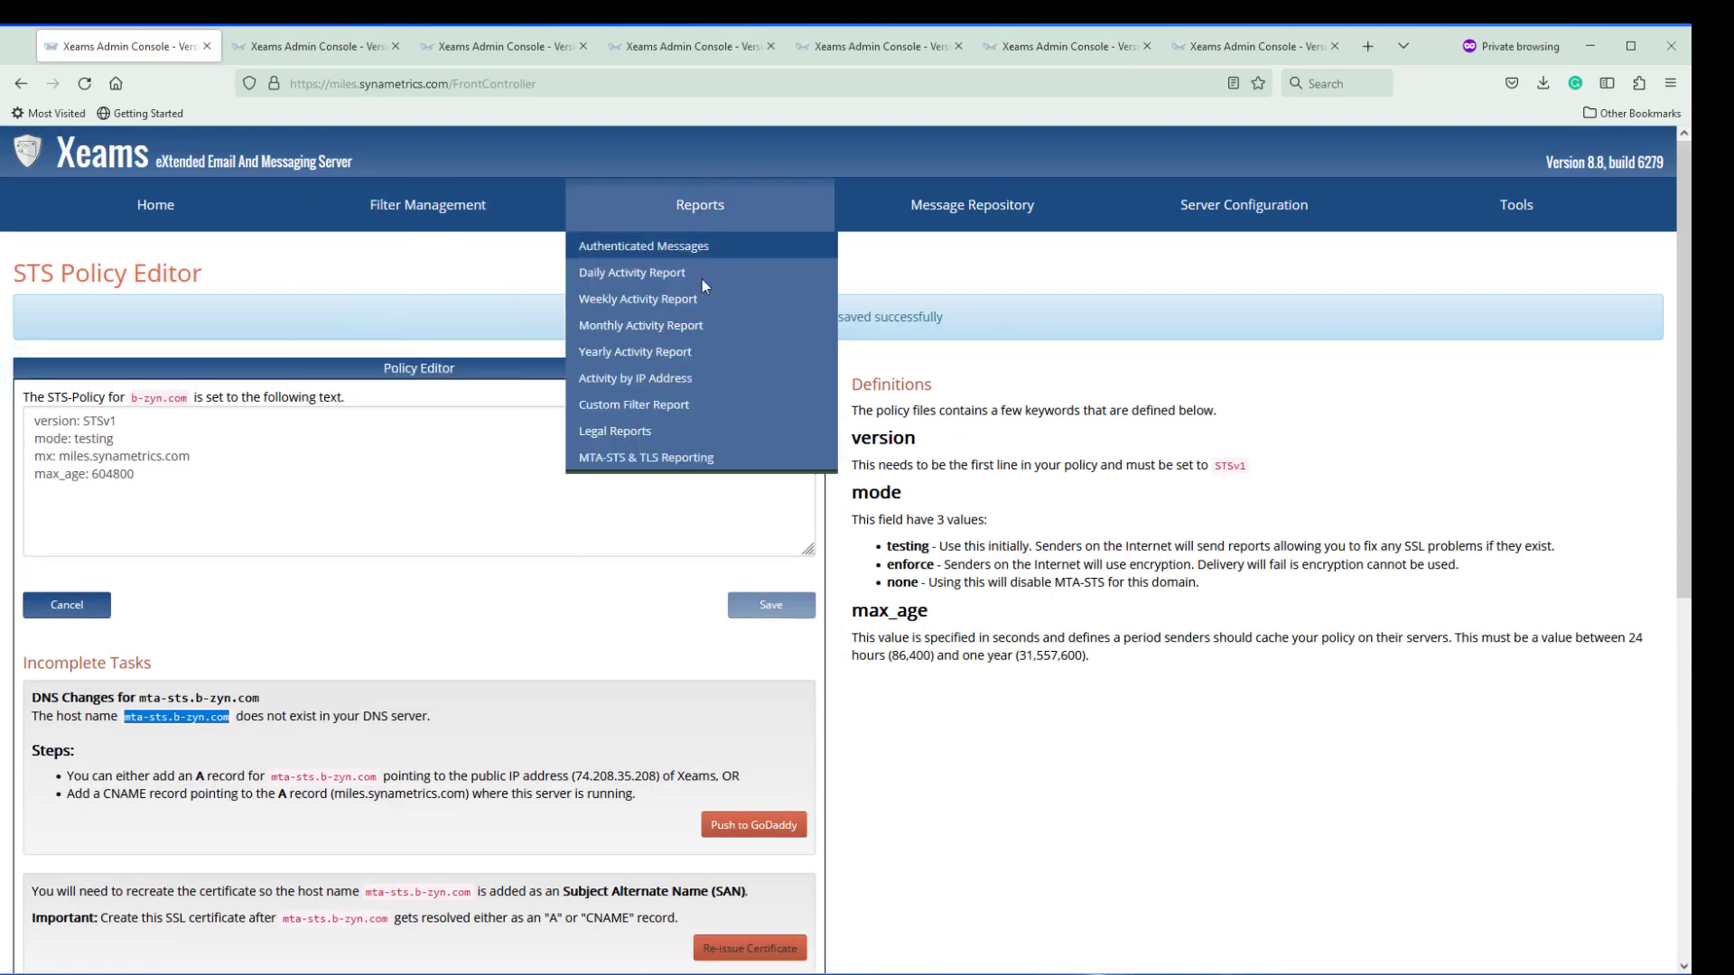
click(671, 458)
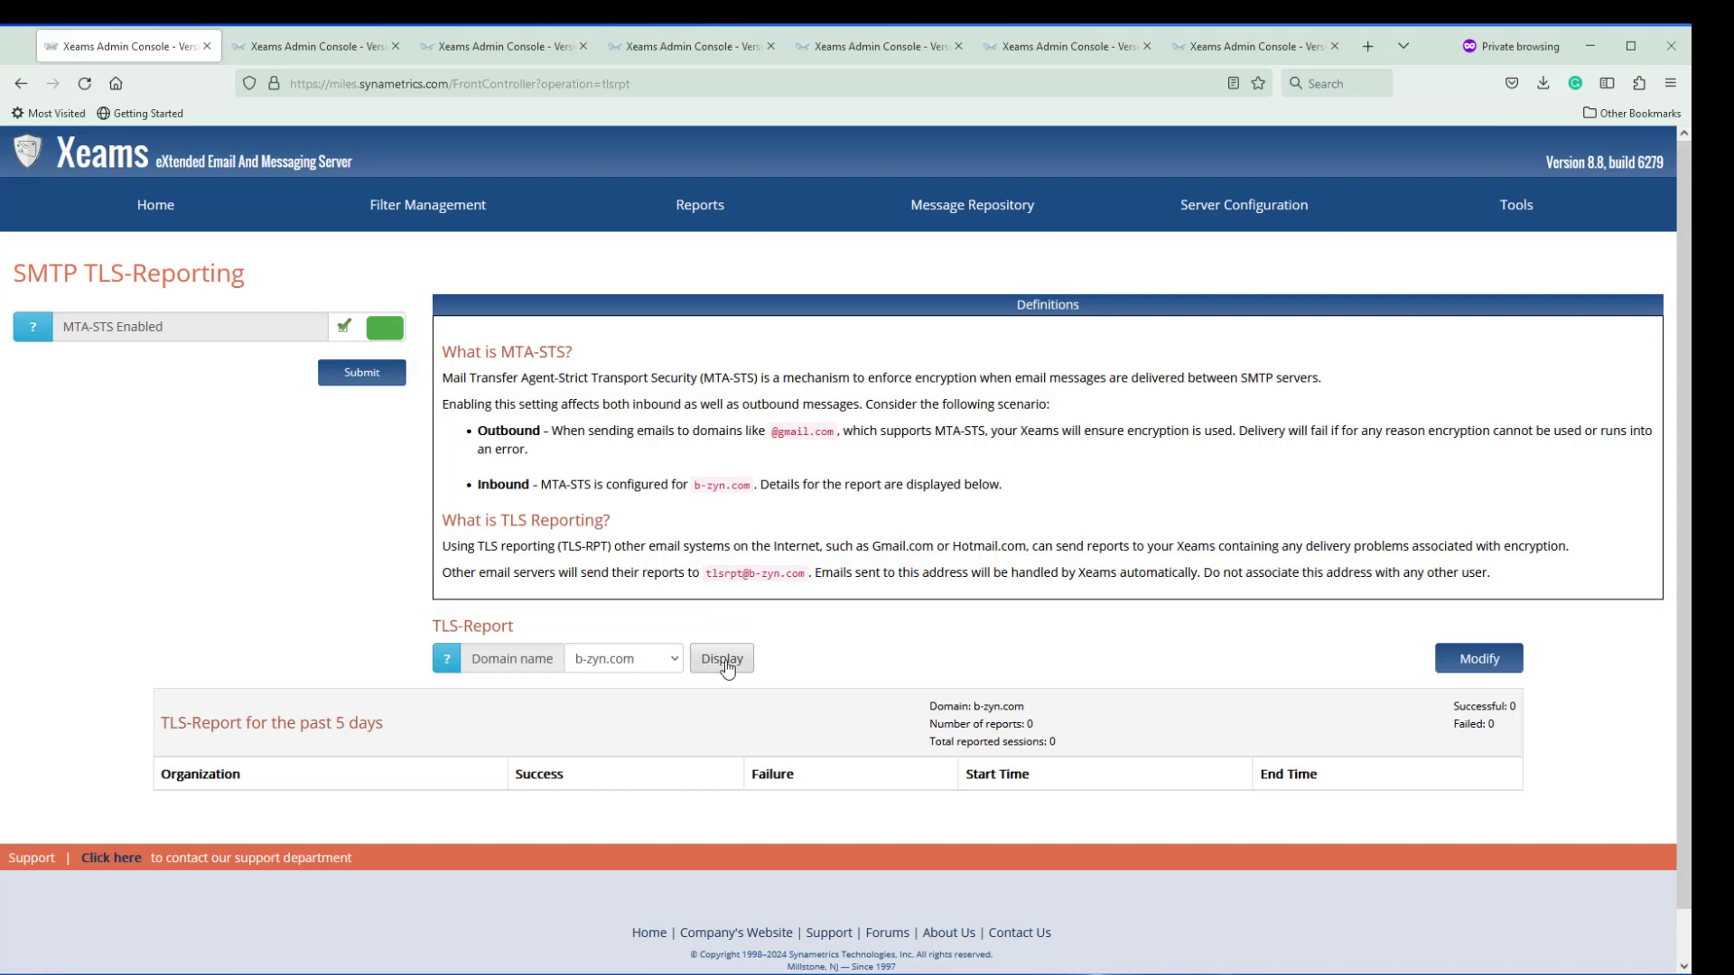
click(1480, 664)
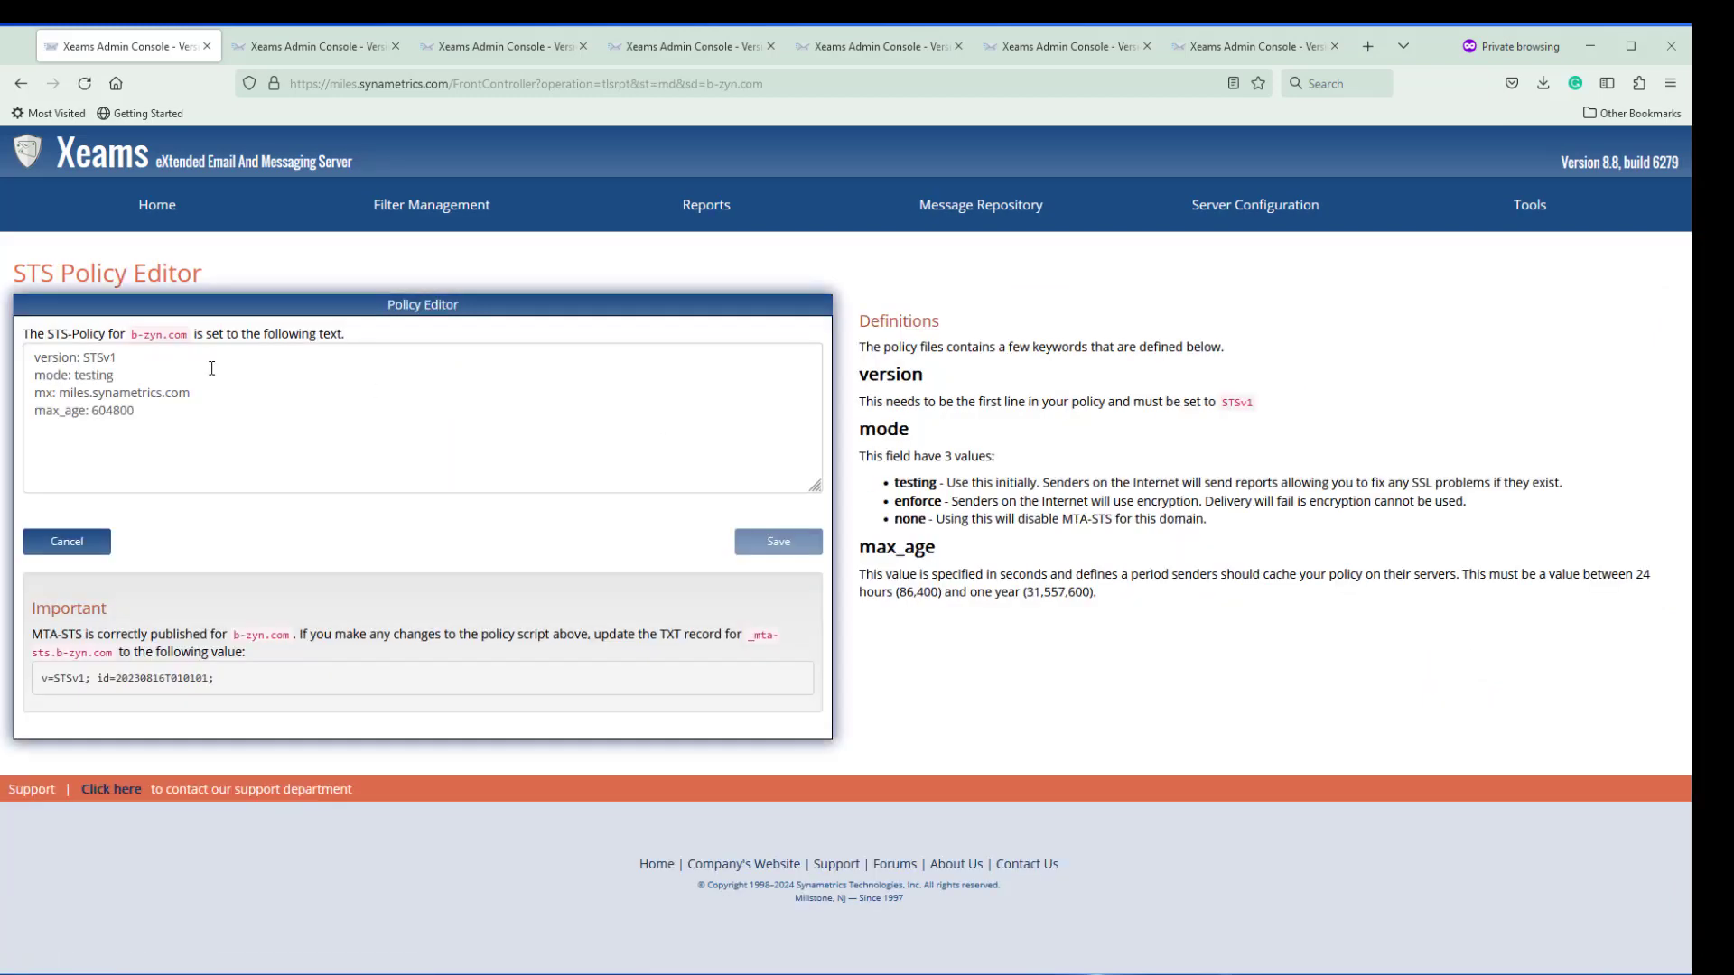
drag(113, 375, 73, 375)
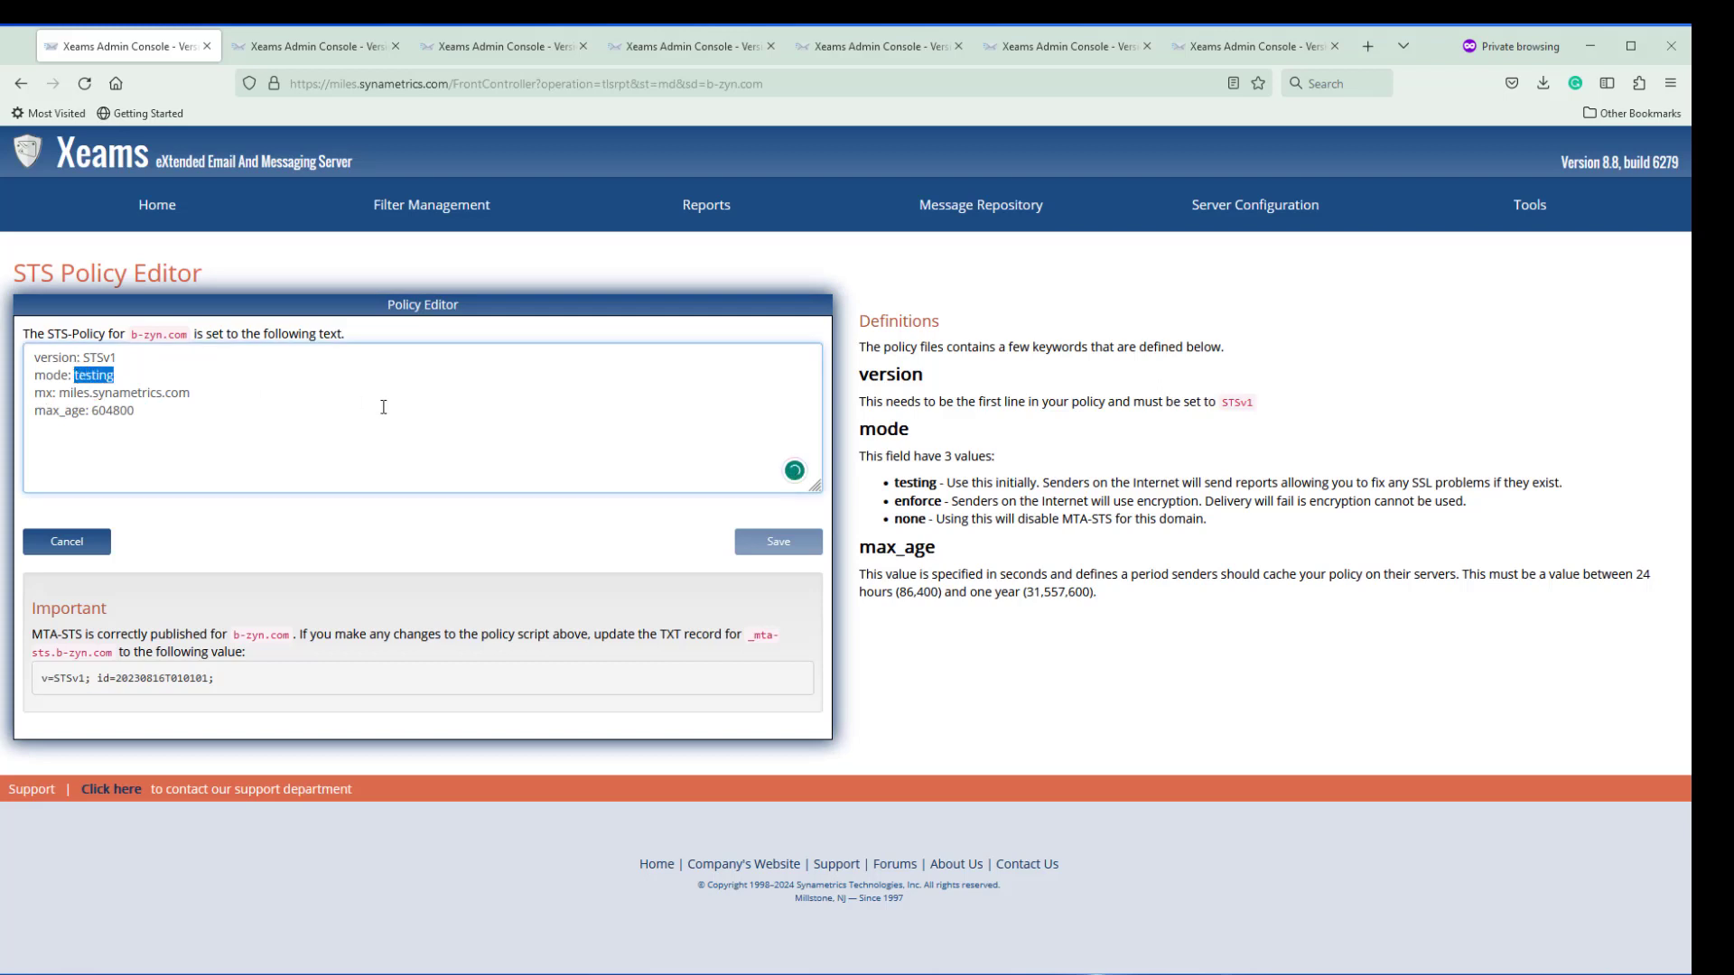